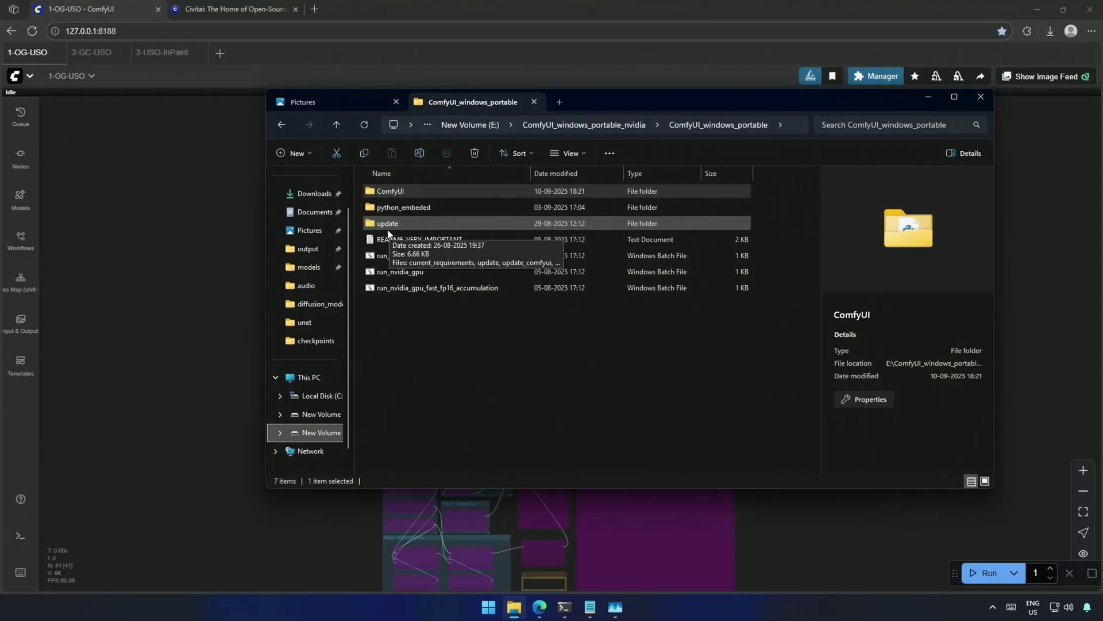
Step: Open the update folder inside the ComfyUI_windows_portable directory
{"action": "double_click", "coordinate": [388, 227]}
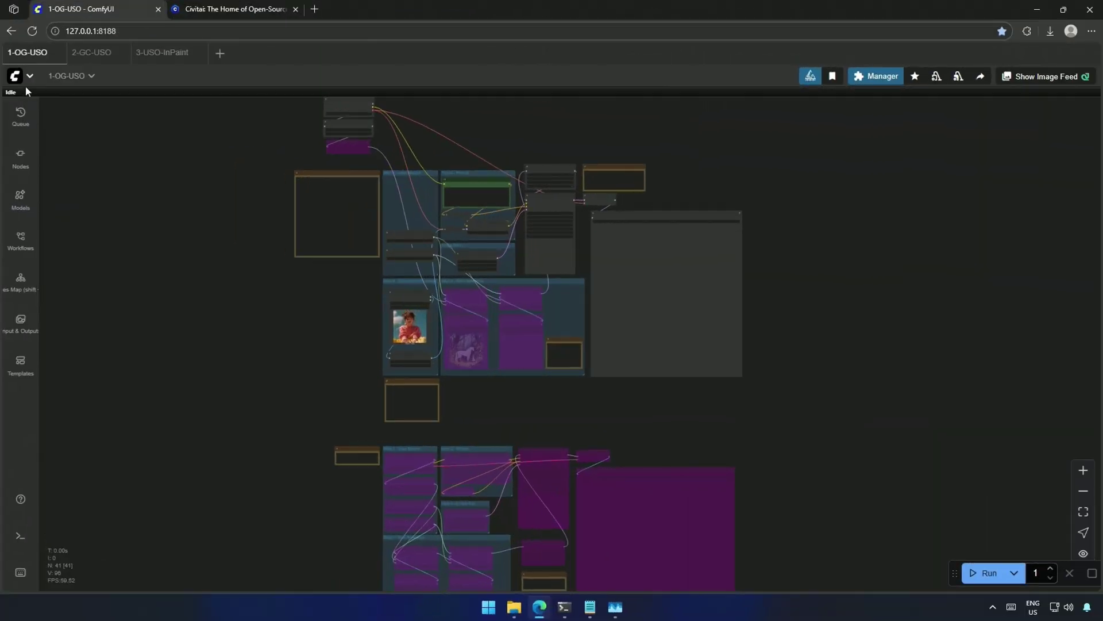
Step: Load the Flux.1 Dev USO Reference Image Generation workflow from the Flux category of the ComfyUI templates
{"action": "left_click", "coordinate": [24, 80]}
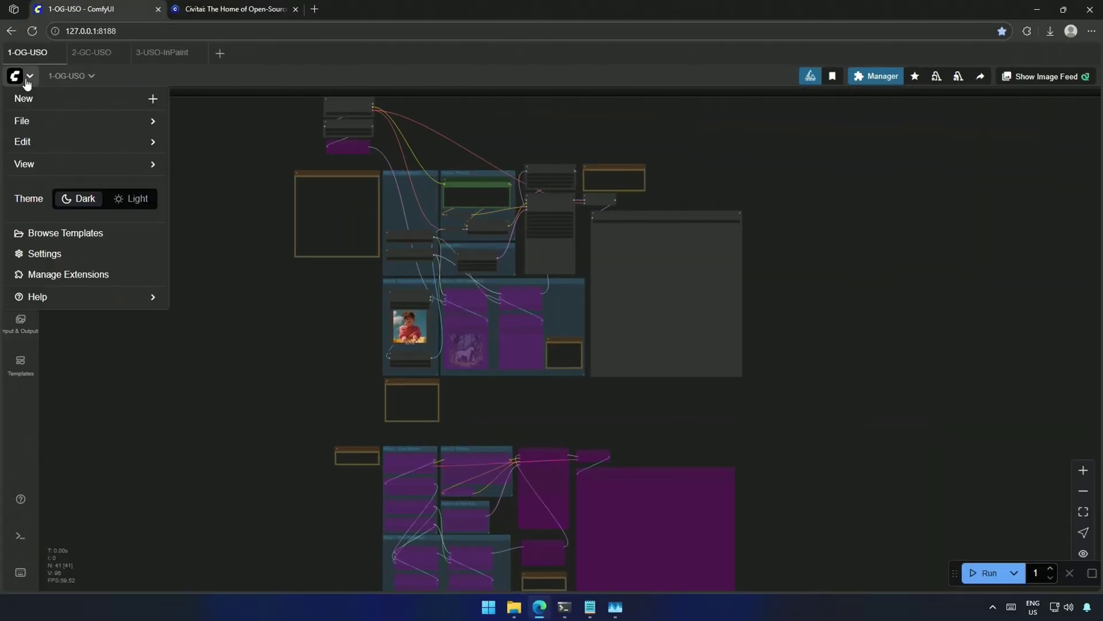
{"action": "left_click", "coordinate": [46, 232]}
{"action": "left_click", "coordinate": [98, 227]}
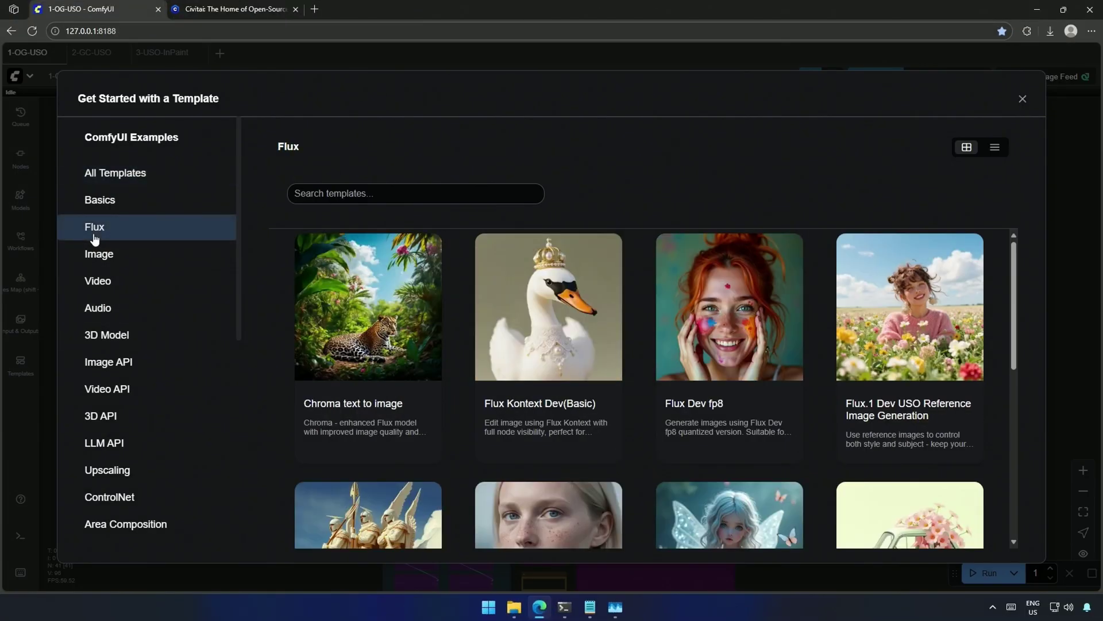
{"action": "left_click", "coordinate": [905, 335]}
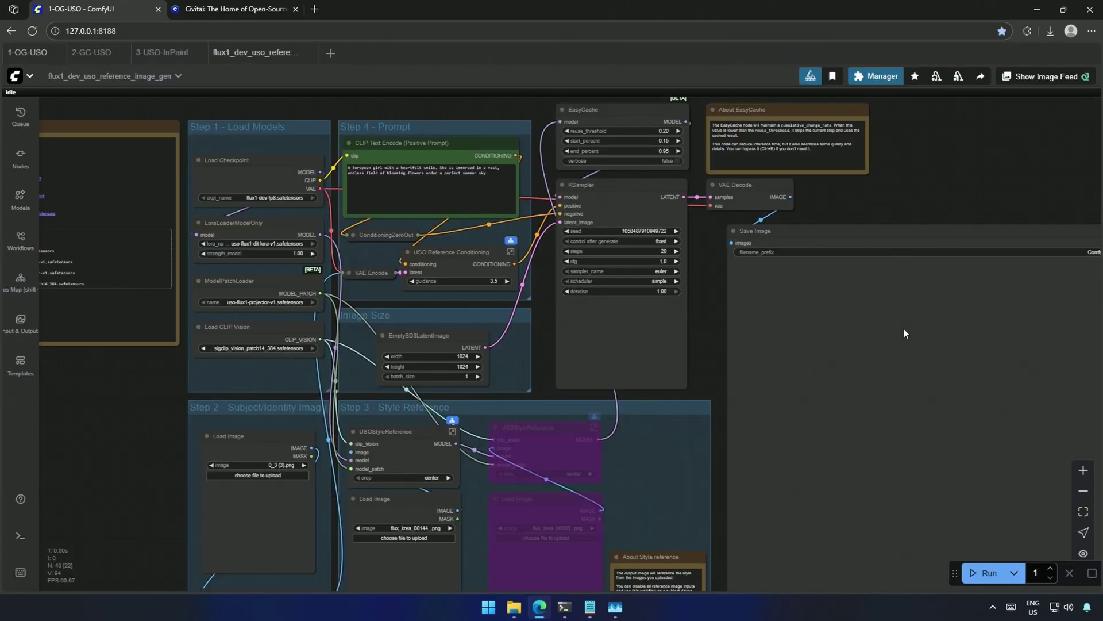
Step: Examine the Model links note for the required model files and the ComfyUI folders they belong in
{"action": "scroll", "coordinate": [338, 482], "scroll_direction": "down", "scroll_amount": 2}
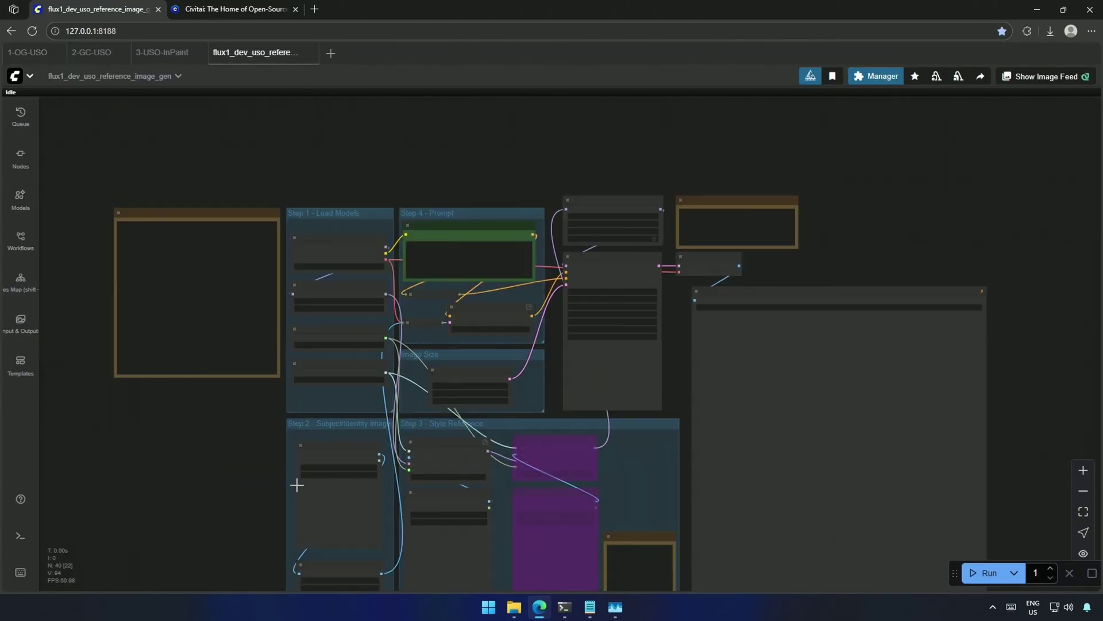
{"action": "left_click_drag", "start_coordinate": [198, 501], "coordinate": [192, 392]}
{"action": "scroll", "coordinate": [192, 391], "scroll_direction": "up", "scroll_amount": 4}
{"action": "left_click_drag", "start_coordinate": [141, 302], "coordinate": [229, 550]}
{"action": "scroll", "coordinate": [118, 365], "scroll_direction": "up", "scroll_amount": 4}
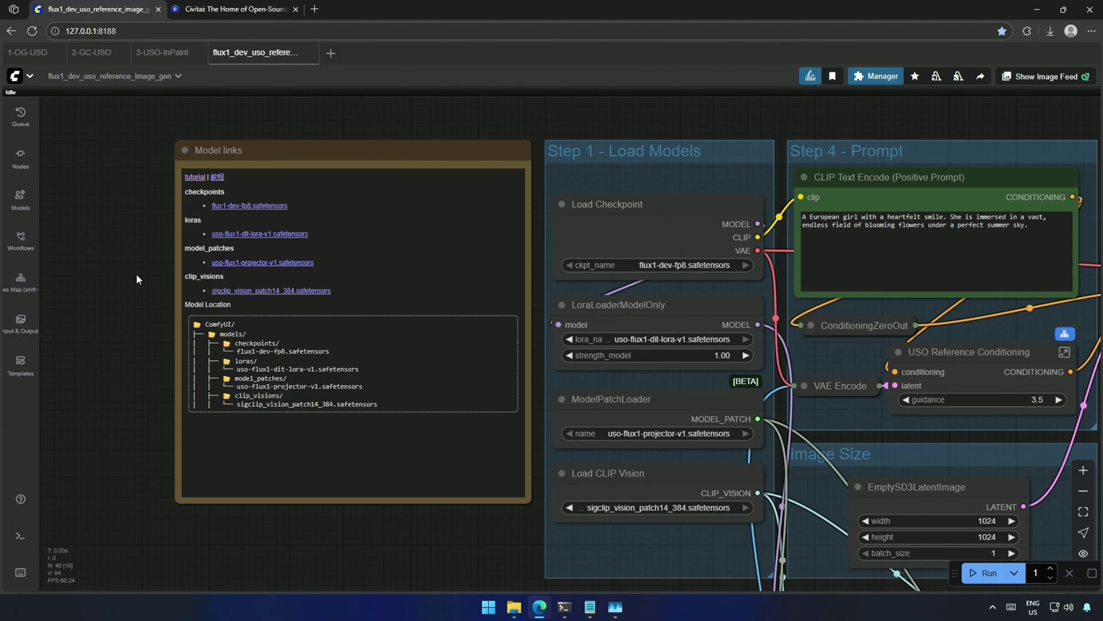
{"action": "scroll", "coordinate": [120, 408], "scroll_direction": "up", "scroll_amount": 4}
{"action": "left_click_drag", "start_coordinate": [136, 274], "coordinate": [65, 341]}
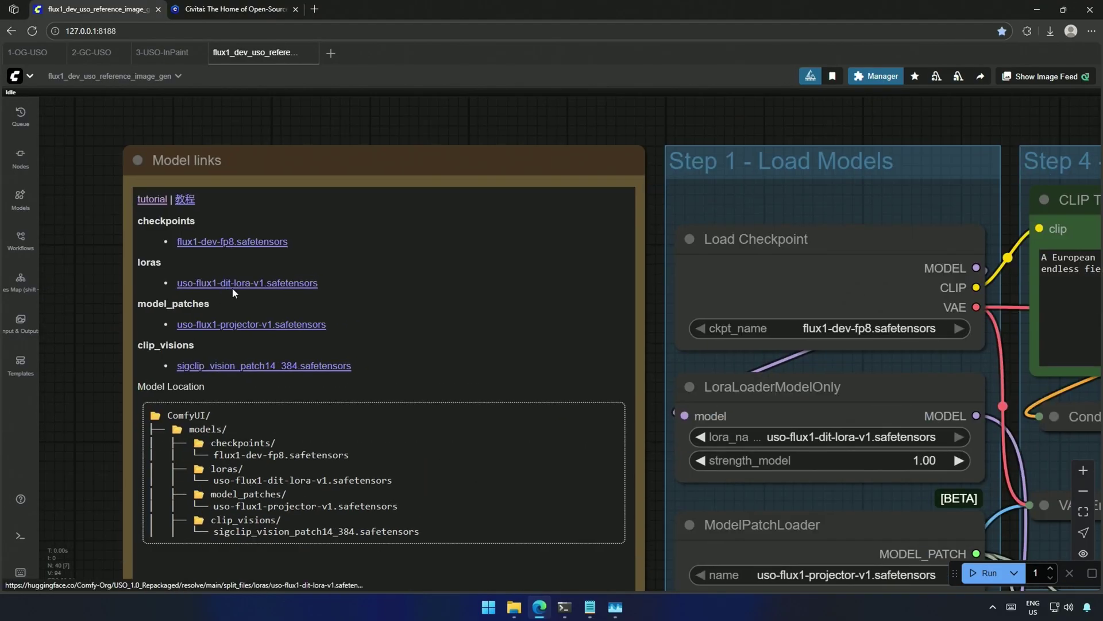
{"action": "left_click_drag", "start_coordinate": [135, 513], "coordinate": [104, 434]}
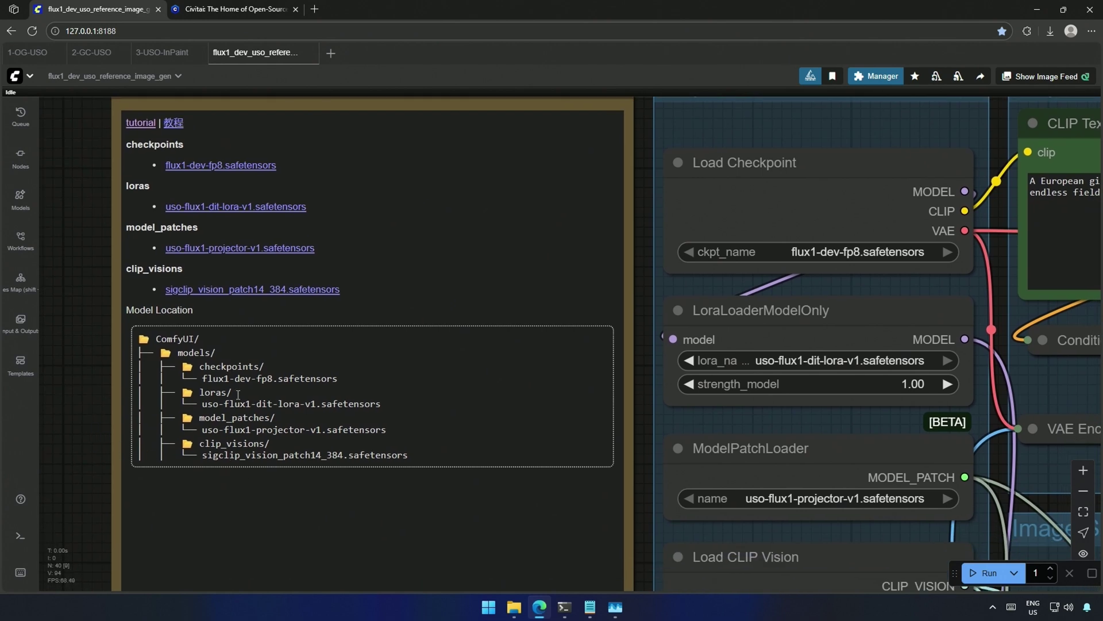
{"action": "scroll", "coordinate": [74, 471], "scroll_direction": "down", "scroll_amount": 6}
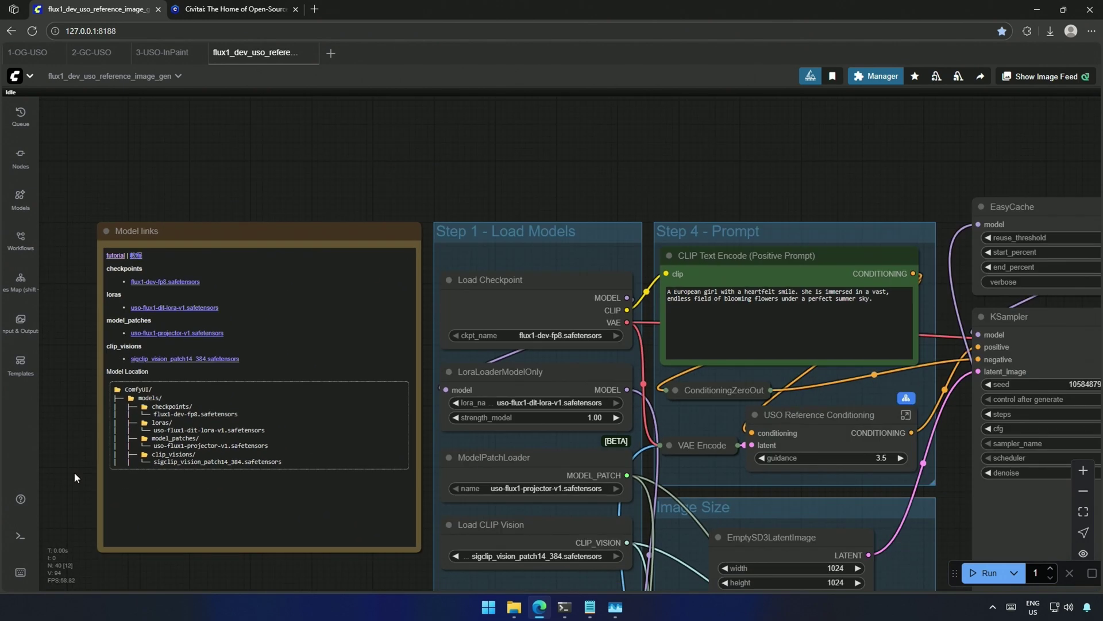
Step: Examine the four loader nodes in the Step 1 - Load Models group and their selected model files
{"action": "left_click_drag", "start_coordinate": [211, 558], "coordinate": [159, 409]}
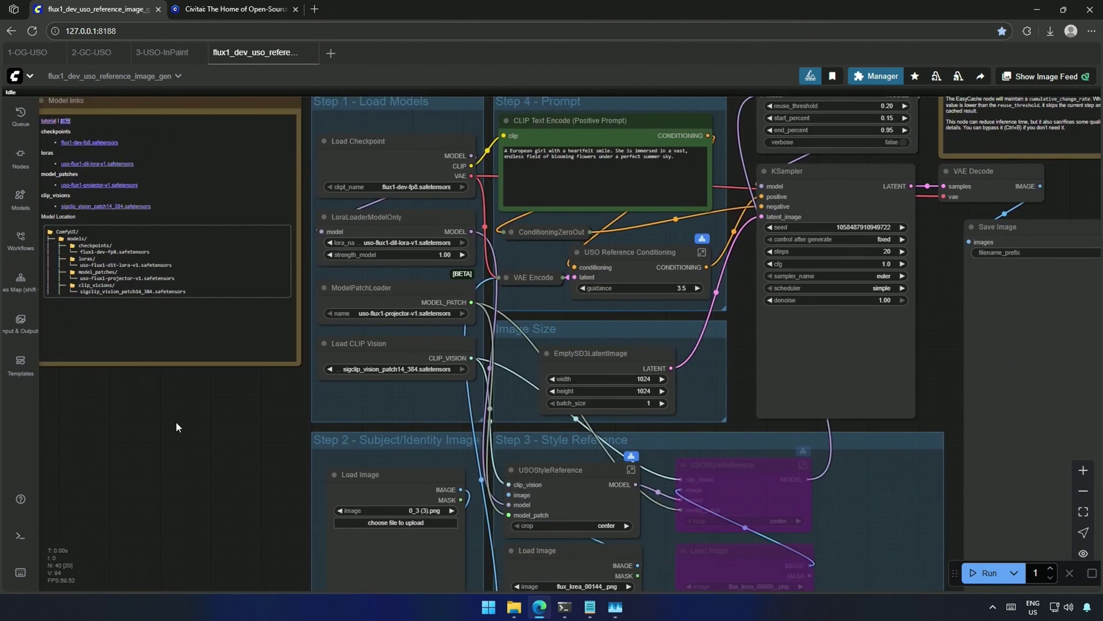
{"action": "scroll", "coordinate": [176, 422], "scroll_direction": "down", "scroll_amount": 2}
{"action": "left_click_drag", "start_coordinate": [255, 431], "coordinate": [212, 452]}
{"action": "left_click_drag", "start_coordinate": [291, 142], "coordinate": [307, 418]}
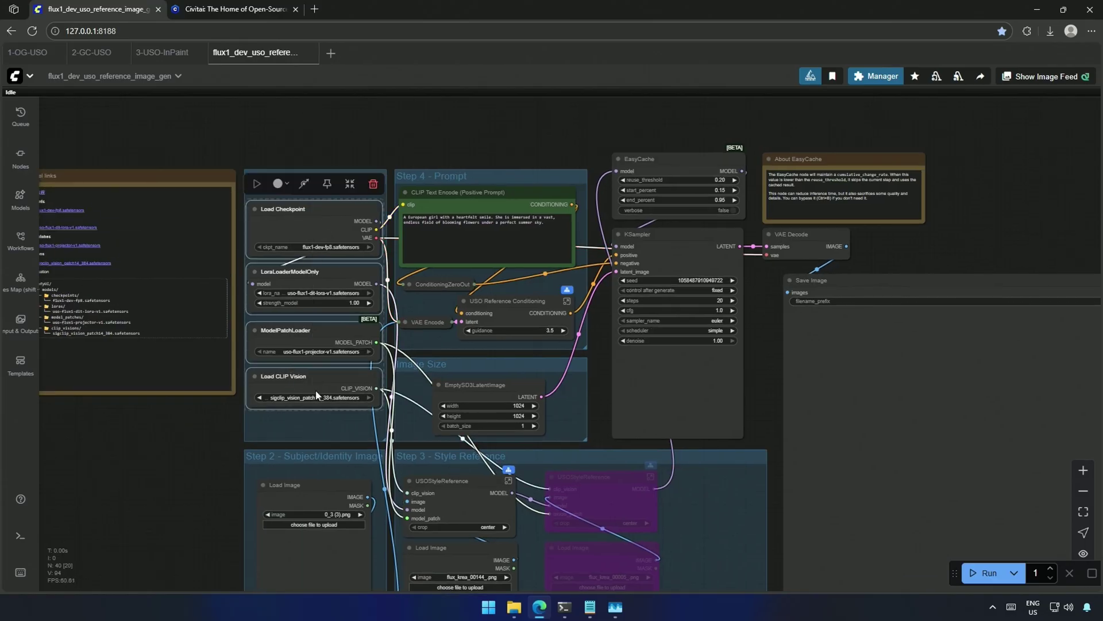
{"action": "left_click_drag", "start_coordinate": [172, 427], "coordinate": [131, 441]}
{"action": "left_click_drag", "start_coordinate": [450, 167], "coordinate": [425, 266]}
{"action": "left_click", "coordinate": [591, 139]}
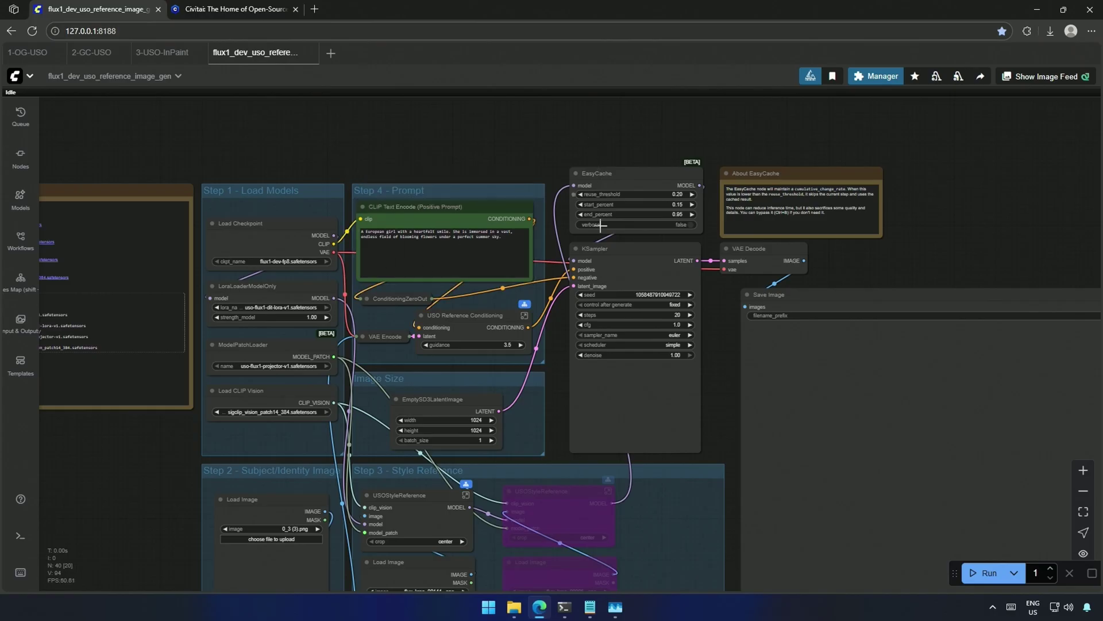
Step: Inspect the settings of the KSampler, EasyCache and USO Reference Conditioning nodes
{"action": "left_click", "coordinate": [619, 260]}
{"action": "scroll", "coordinate": [596, 256], "scroll_direction": "up", "scroll_amount": 4}
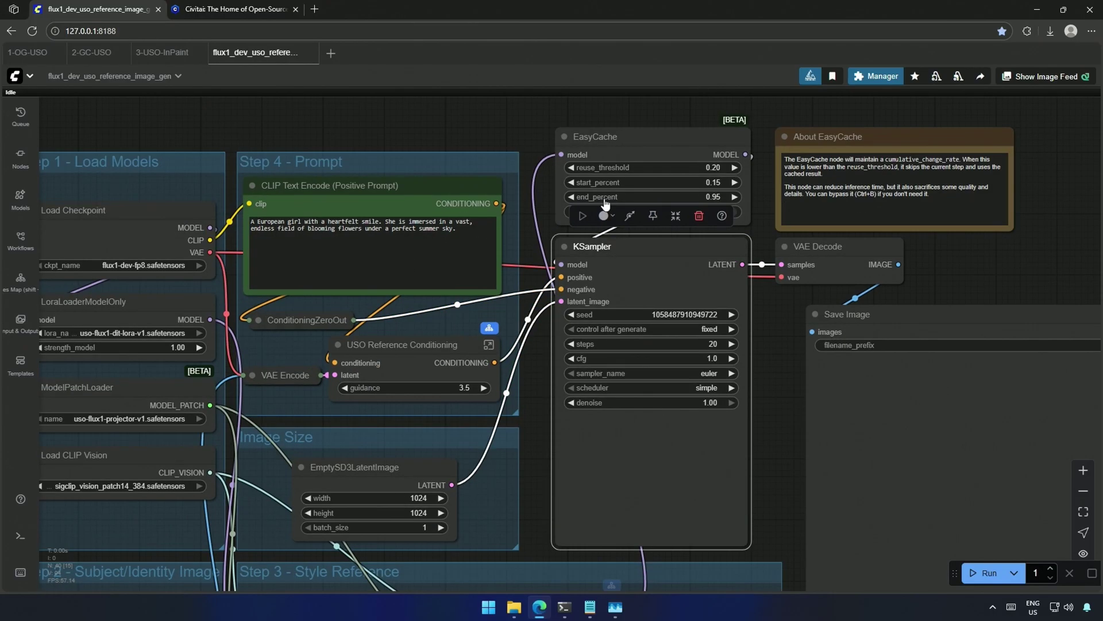
{"action": "left_click", "coordinate": [612, 174]}
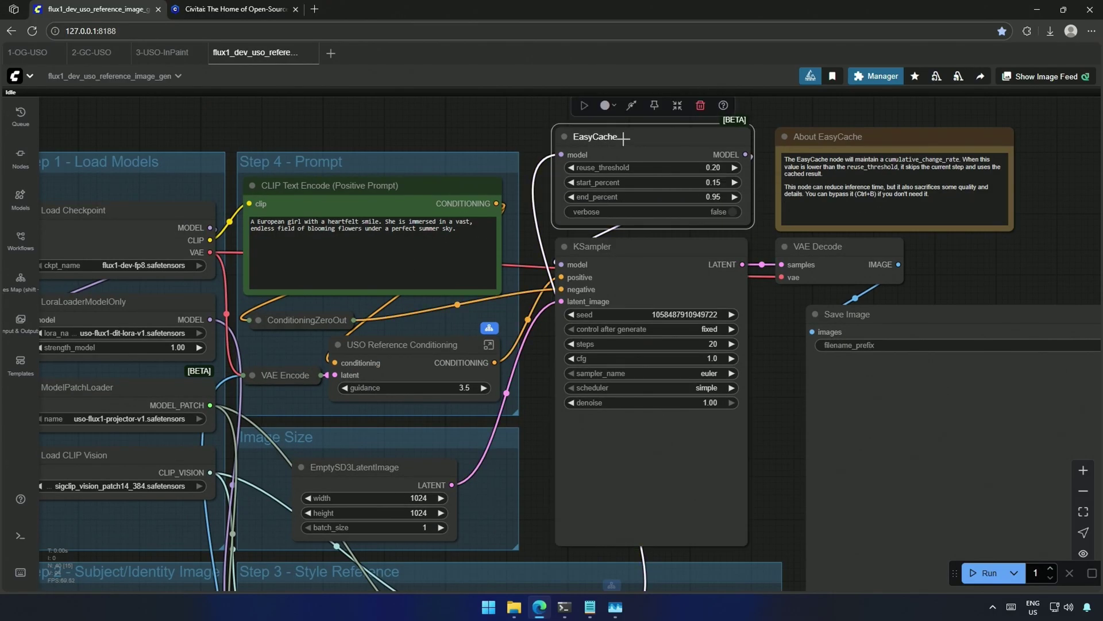
{"action": "left_click", "coordinate": [533, 135]}
{"action": "left_click_drag", "start_coordinate": [531, 403], "coordinate": [546, 318]}
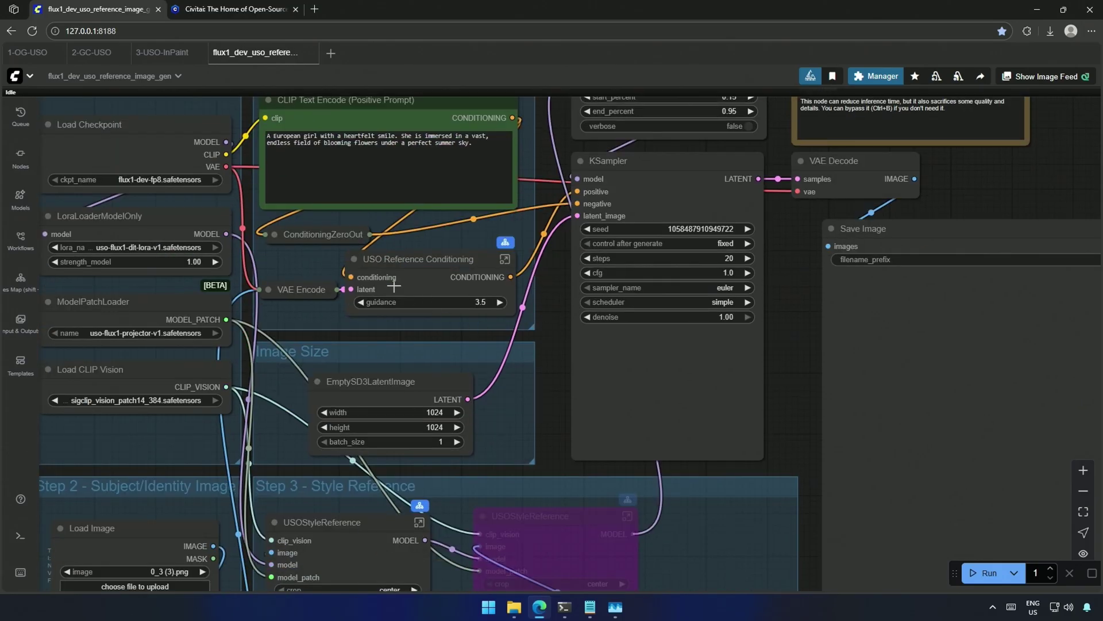
{"action": "scroll", "coordinate": [434, 280], "scroll_direction": "up", "scroll_amount": 2}
{"action": "left_click", "coordinate": [423, 270]}
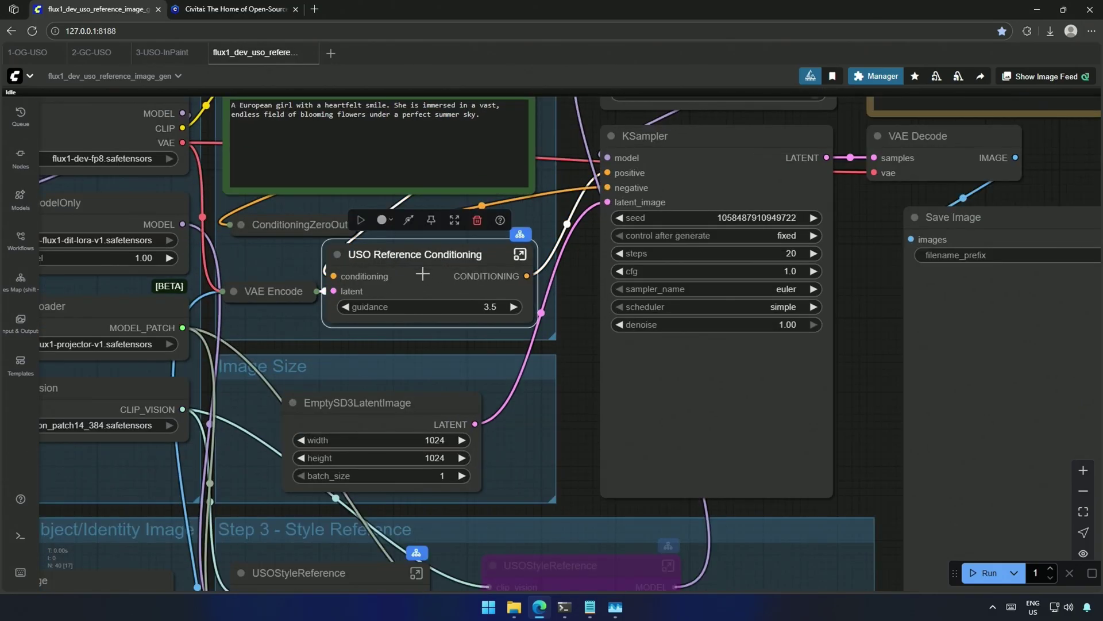
{"action": "scroll", "coordinate": [423, 274], "scroll_direction": "down", "scroll_amount": 4}
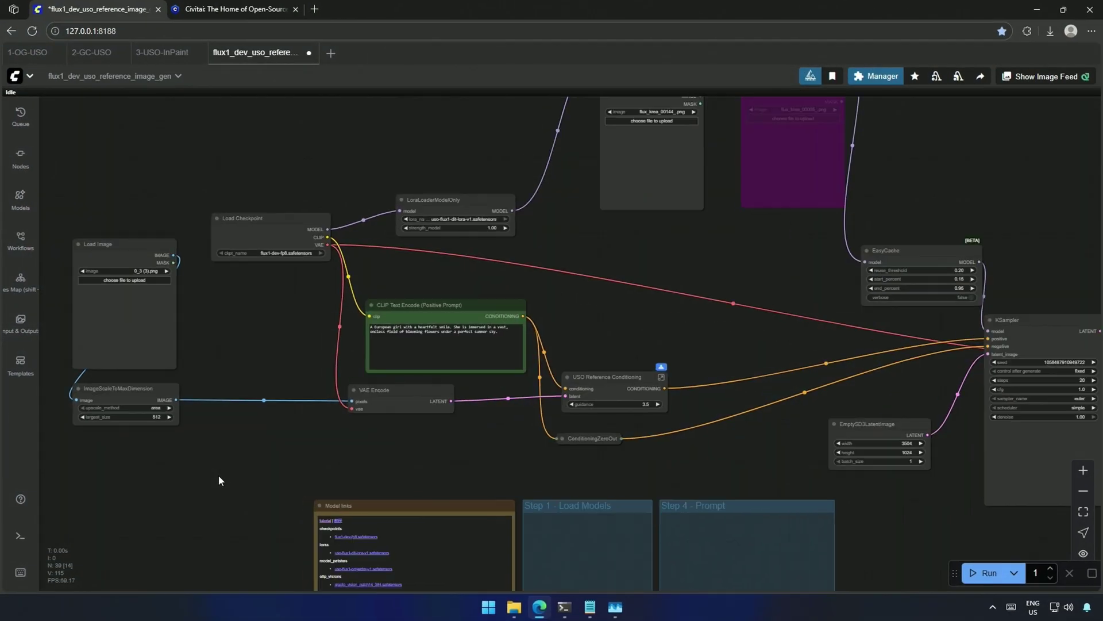
Step: Trace how the Load Checkpoint, subject Load Image, VAE Encode and positive prompt nodes feed USO Reference Conditioning
{"action": "scroll", "coordinate": [219, 475], "scroll_direction": "up", "scroll_amount": 3}
{"action": "left_click_drag", "start_coordinate": [583, 465], "coordinate": [501, 504]}
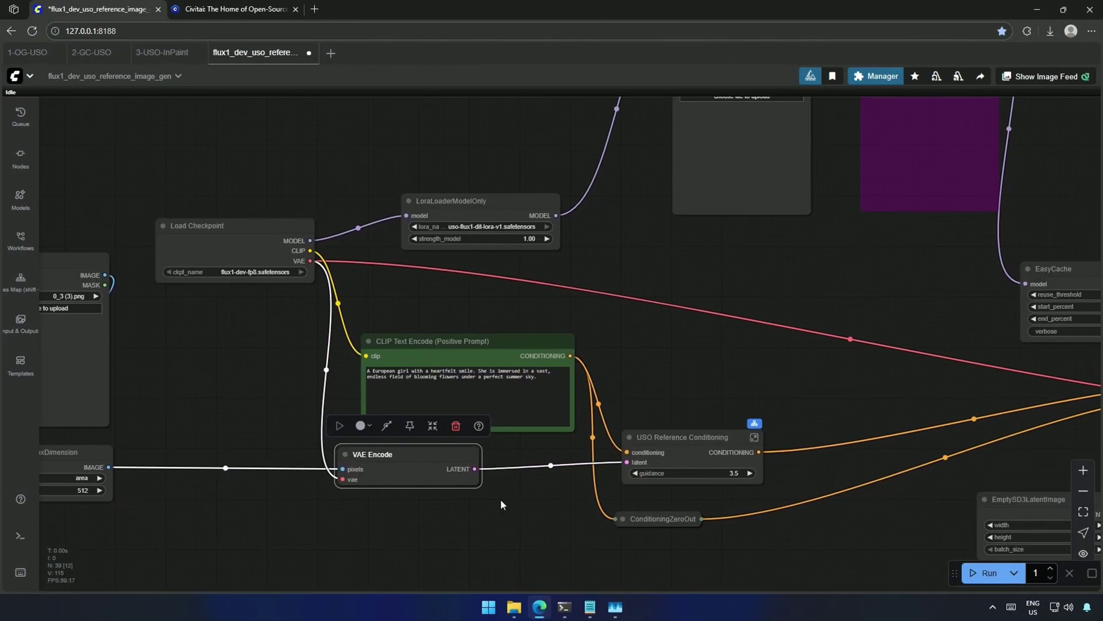
{"action": "left_click", "coordinate": [246, 230]}
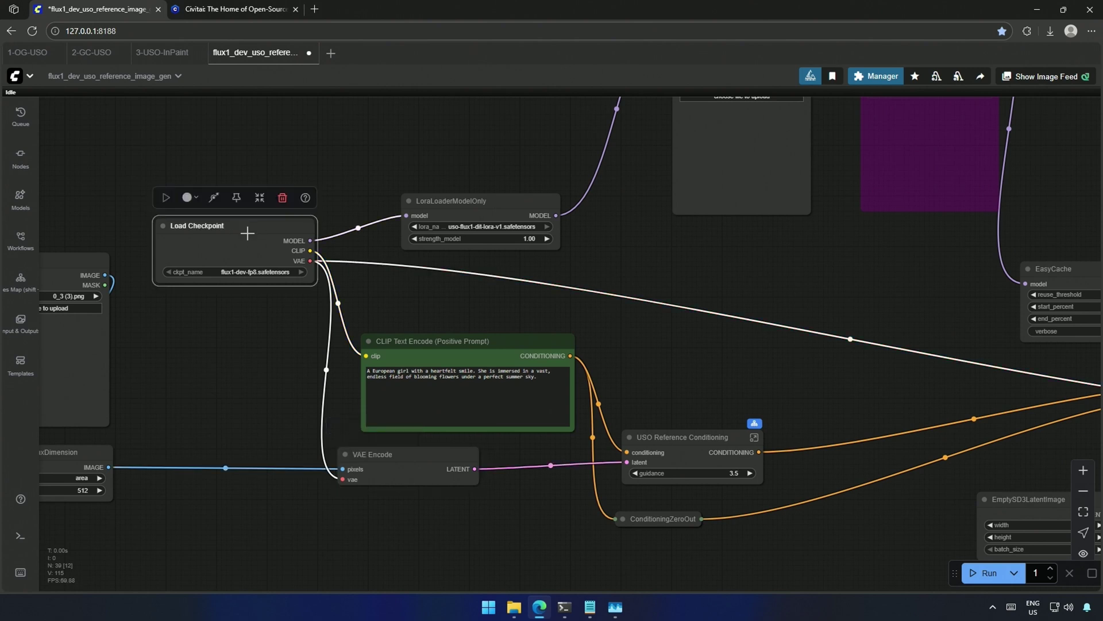
{"action": "left_click", "coordinate": [237, 341]}
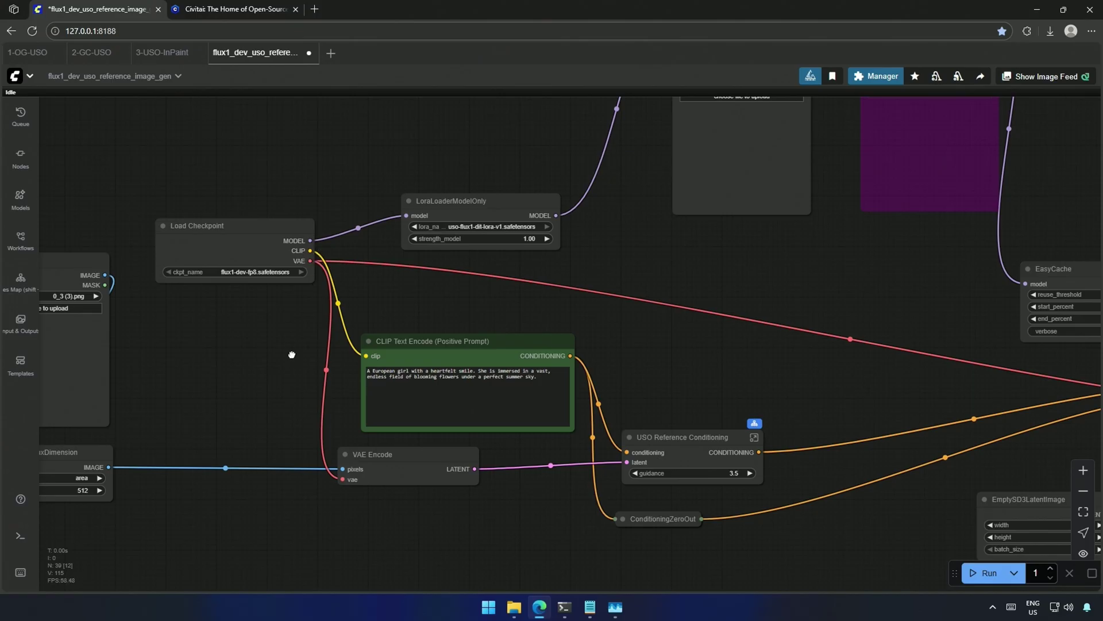
{"action": "left_click_drag", "start_coordinate": [170, 353], "coordinate": [291, 370]}
{"action": "left_click", "coordinate": [181, 281]}
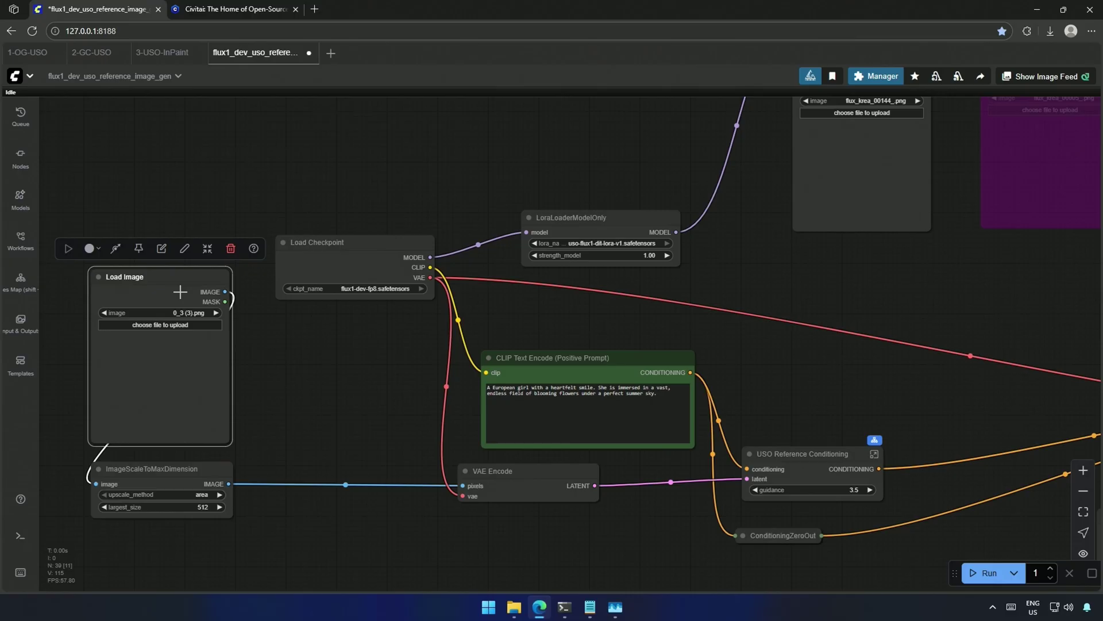
{"action": "left_click", "coordinate": [782, 457]}
{"action": "scroll", "coordinate": [787, 459], "scroll_direction": "up", "scroll_amount": 2}
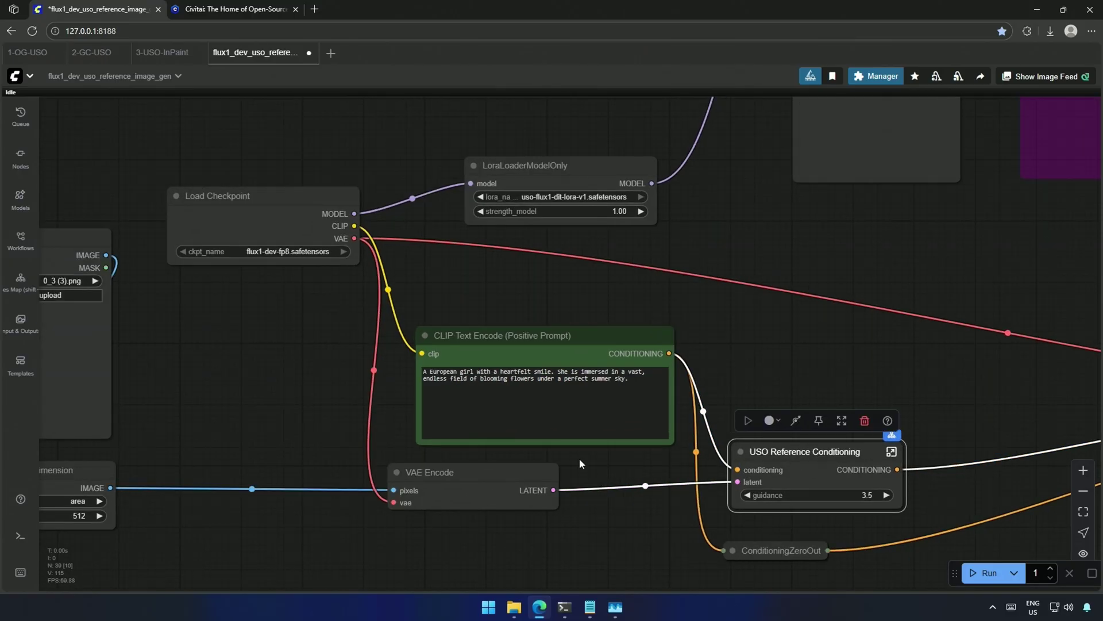
{"action": "left_click", "coordinate": [525, 358]}
{"action": "left_click", "coordinate": [797, 456]}
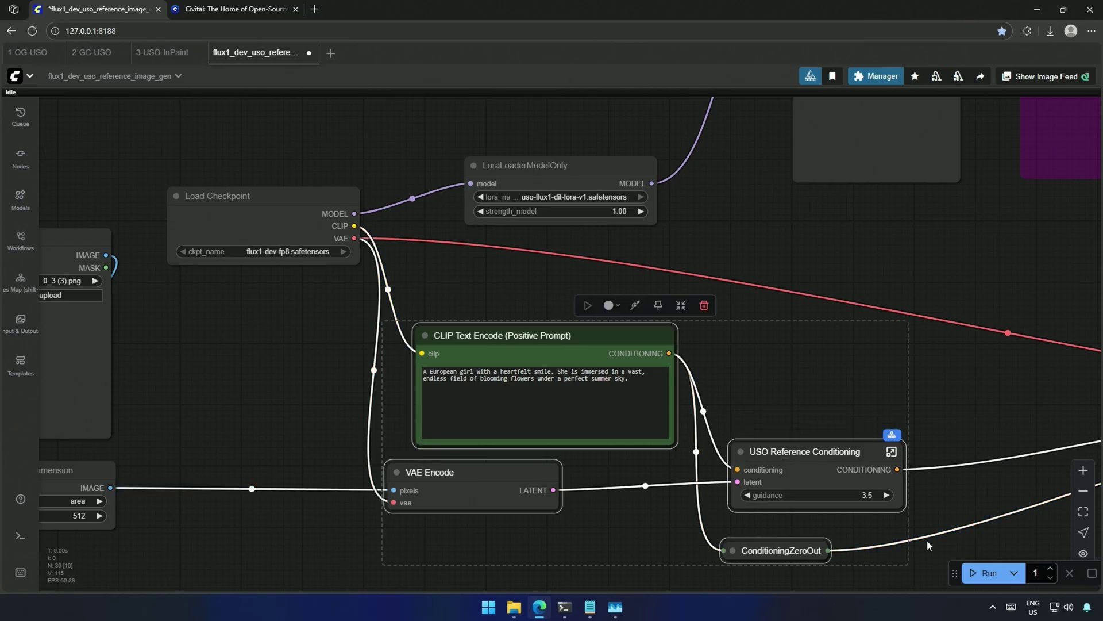
Step: Follow the conditioning connections to the KSampler and inspect the EmptySD3LatentImage node that supplies its latent
{"action": "scroll", "coordinate": [926, 538], "scroll_direction": "down", "scroll_amount": 5}
{"action": "left_click_drag", "start_coordinate": [945, 460], "coordinate": [625, 450]}
{"action": "left_click", "coordinate": [626, 450]}
{"action": "scroll", "coordinate": [940, 430], "scroll_direction": "up", "scroll_amount": 2}
{"action": "left_click_drag", "start_coordinate": [940, 430], "coordinate": [868, 424]}
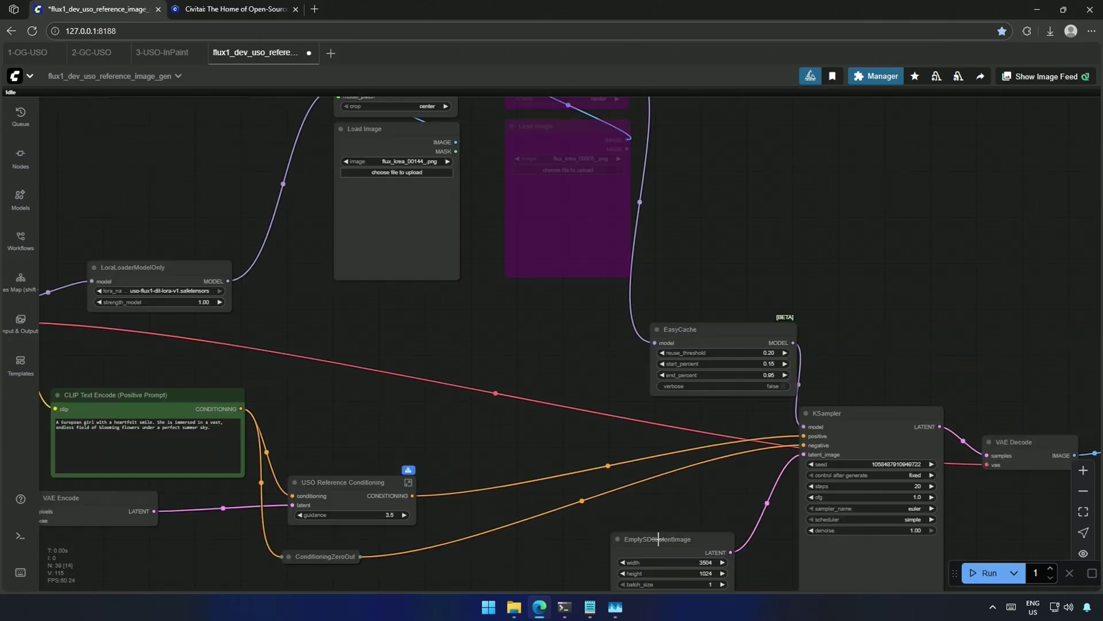
{"action": "left_click", "coordinate": [659, 539]}
Step: Trace the model connection from Load Checkpoint into the LoraLoaderModelOnly node and inspect its LoRA settings
{"action": "left_click_drag", "start_coordinate": [575, 549], "coordinate": [673, 562]}
{"action": "left_click_drag", "start_coordinate": [509, 440], "coordinate": [670, 561]}
{"action": "left_click_drag", "start_coordinate": [341, 481], "coordinate": [511, 519]}
{"action": "scroll", "coordinate": [511, 519], "scroll_direction": "up", "scroll_amount": 3}
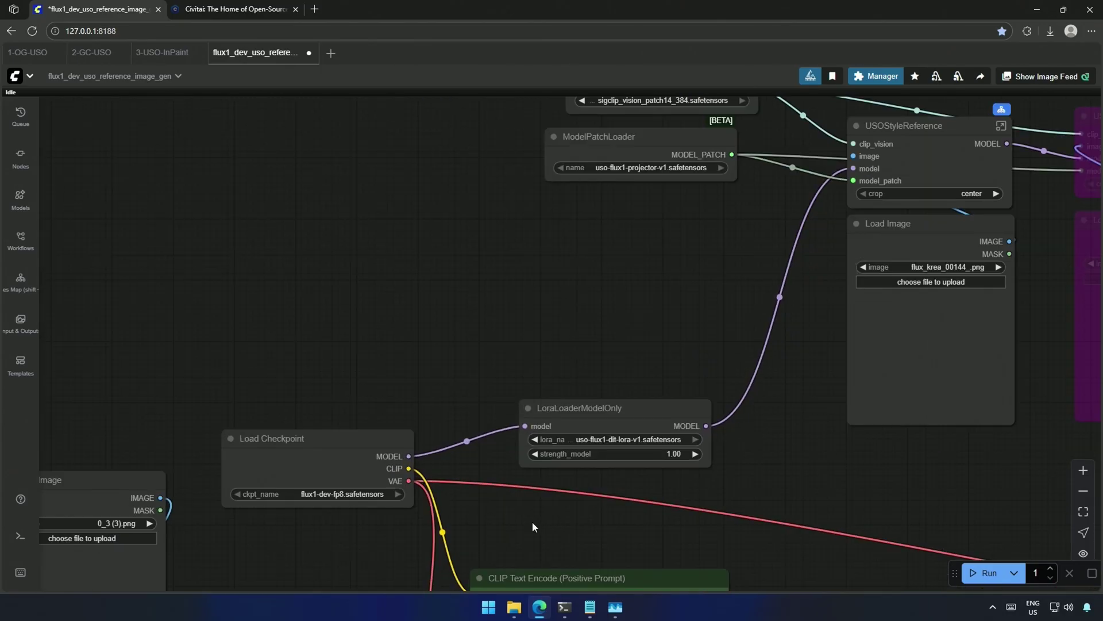
{"action": "left_click", "coordinate": [336, 439]}
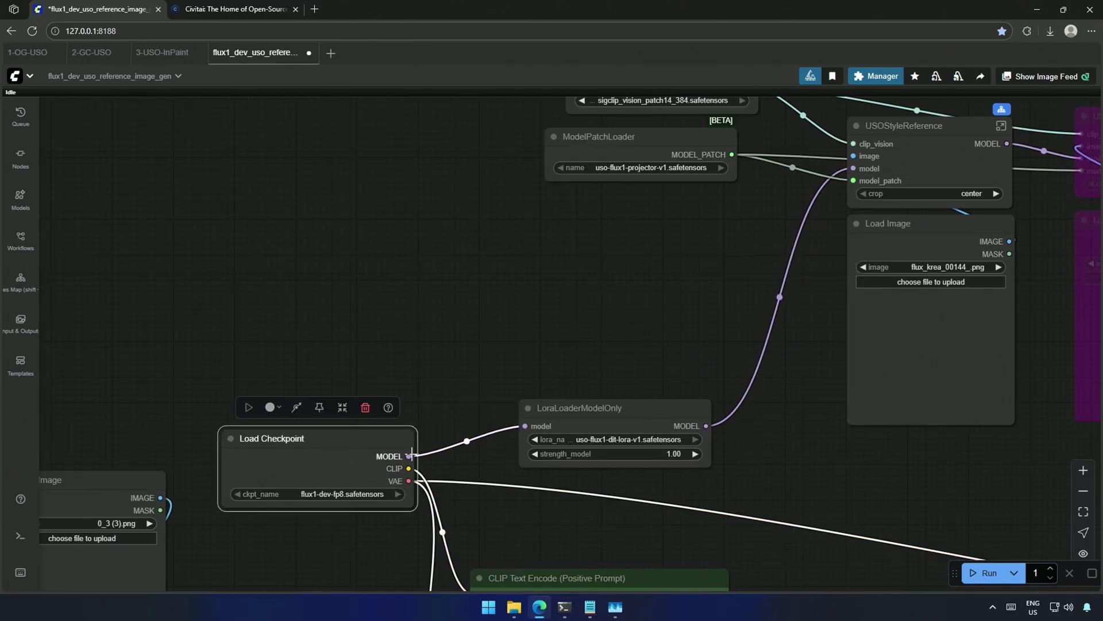
{"action": "left_click", "coordinate": [594, 409]}
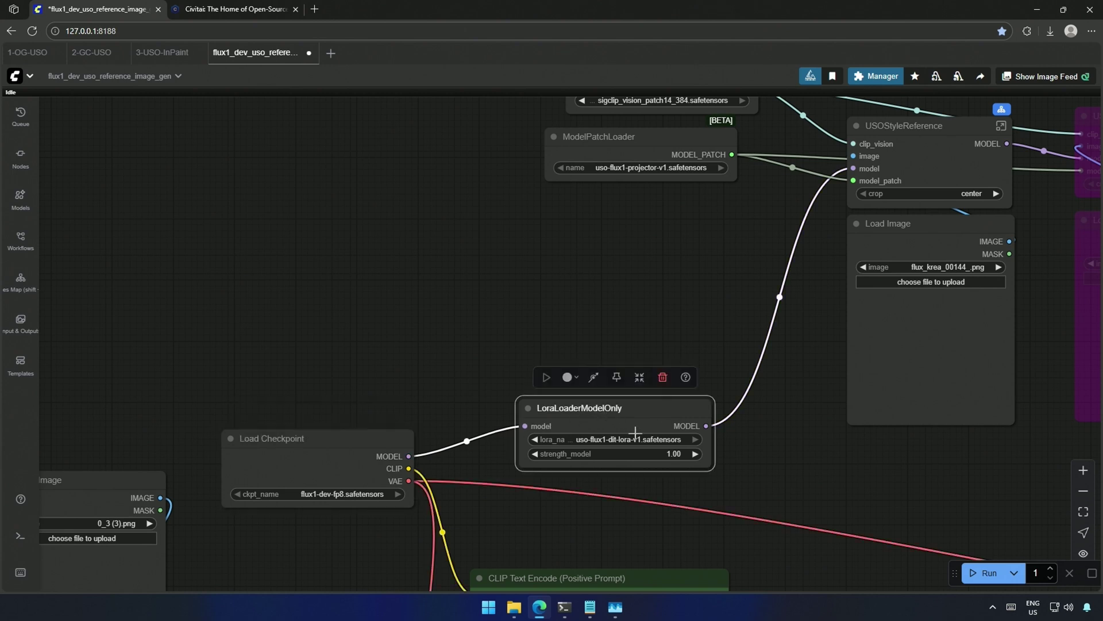
{"action": "scroll", "coordinate": [636, 432], "scroll_direction": "up", "scroll_amount": 4}
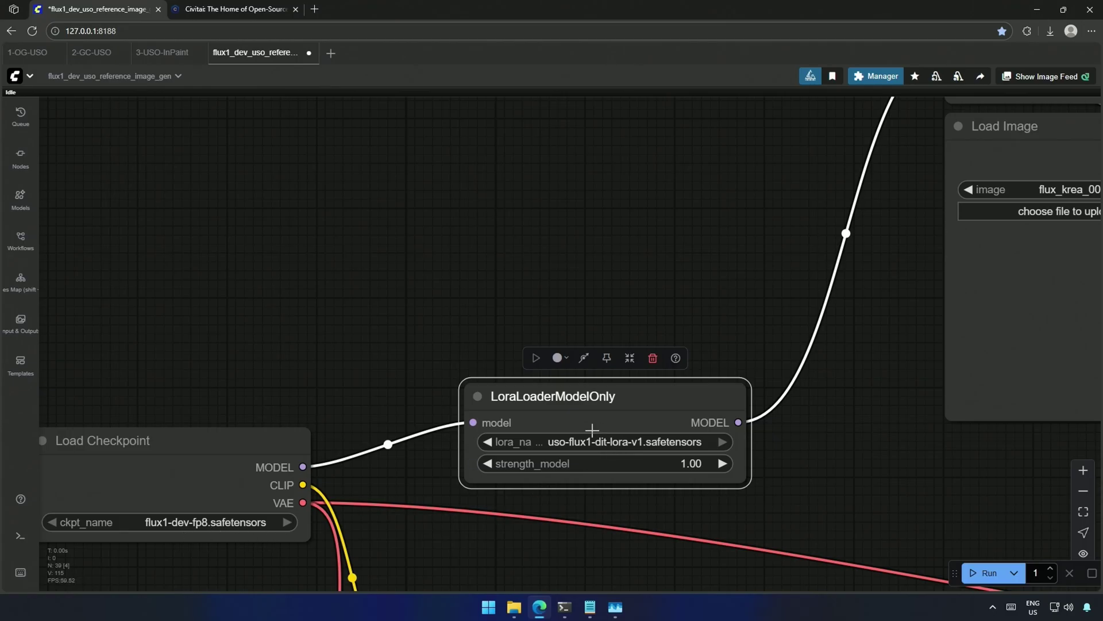
Step: Examine the first USOStyleReference node with its Load Image, Load CLIP Vision and ModelPatchLoader inputs
{"action": "scroll", "coordinate": [589, 431], "scroll_direction": "down", "scroll_amount": 5}
{"action": "left_click_drag", "start_coordinate": [775, 433], "coordinate": [506, 477]}
{"action": "left_click", "coordinate": [593, 215]}
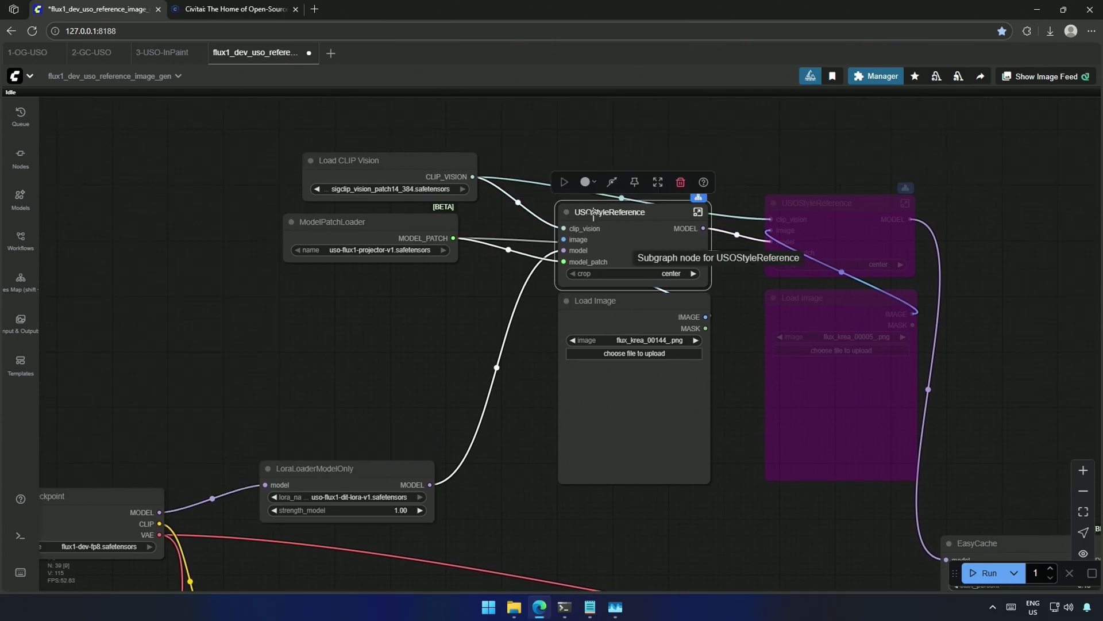
{"action": "left_click_drag", "start_coordinate": [546, 201], "coordinate": [626, 412]}
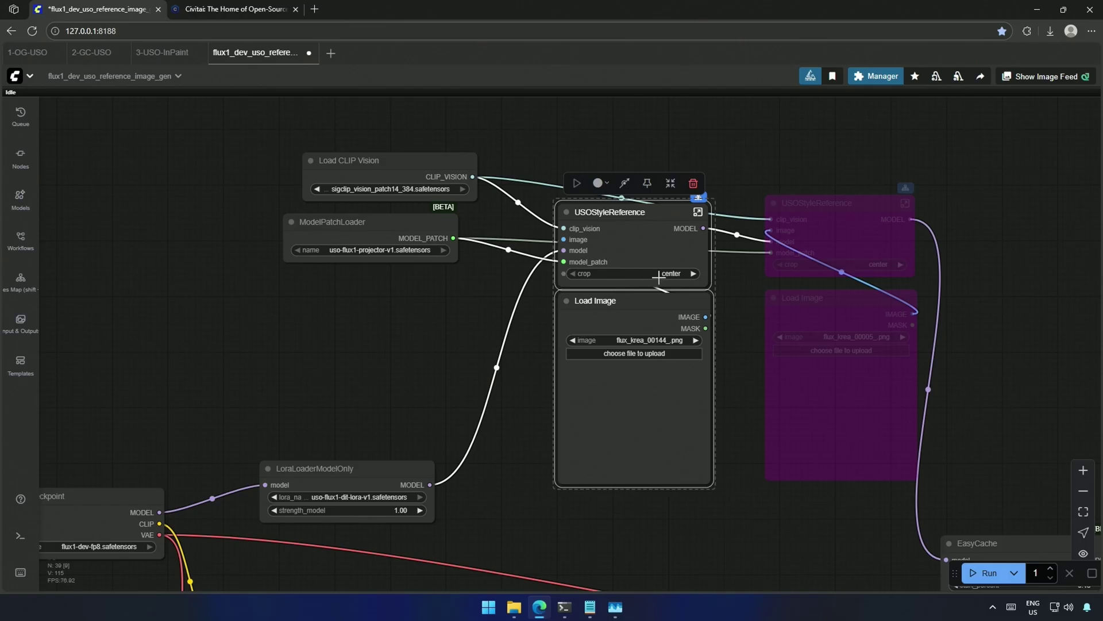
{"action": "left_click", "coordinate": [430, 354]}
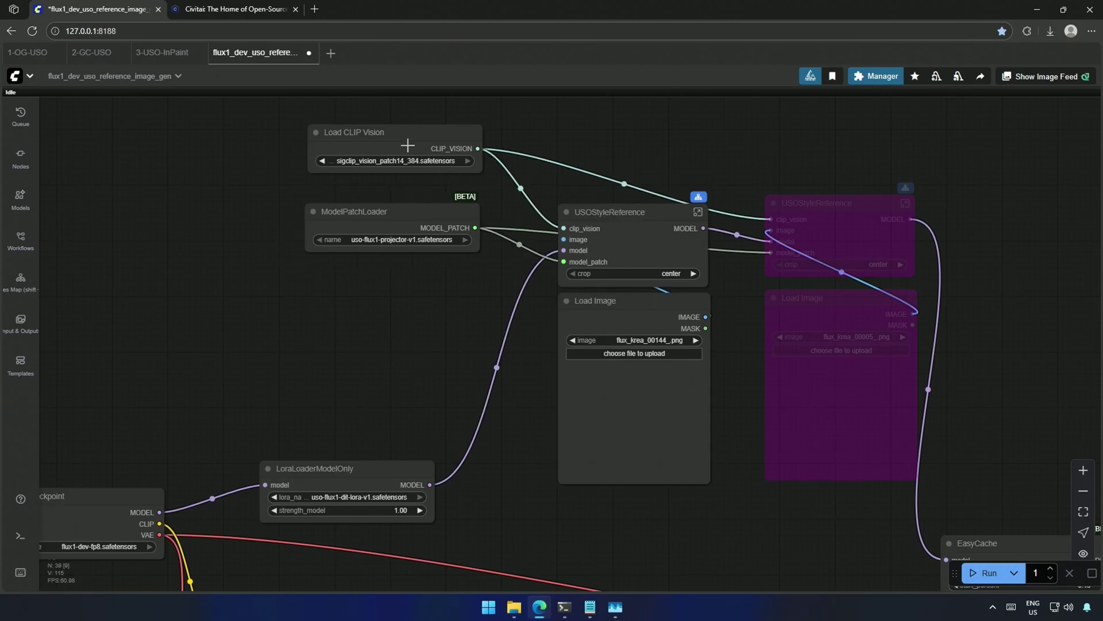
{"action": "left_click_drag", "start_coordinate": [397, 123], "coordinate": [641, 378]}
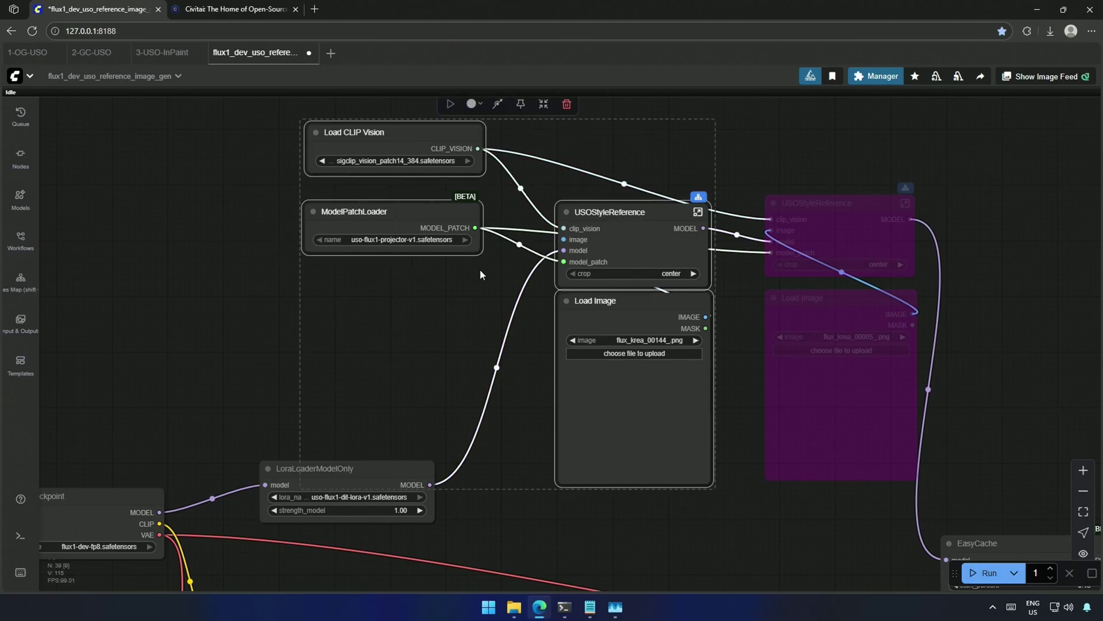
{"action": "left_click", "coordinate": [229, 286]}
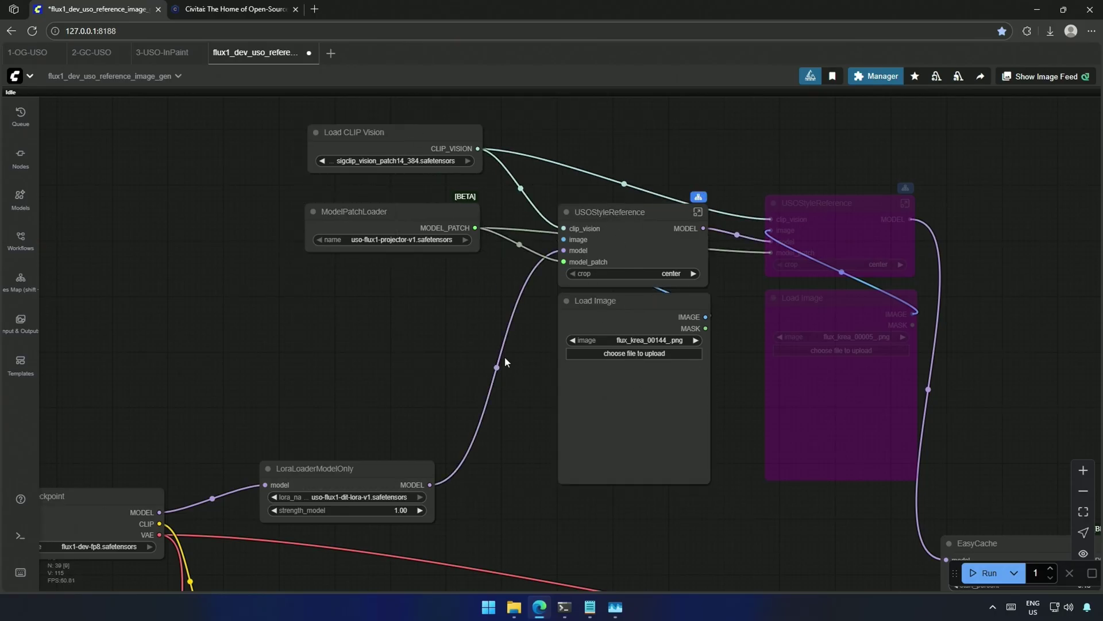
Step: Examine the bypassed second style reference pair and follow its model output to the EasyCache node
{"action": "left_click_drag", "start_coordinate": [807, 196], "coordinate": [842, 440]}
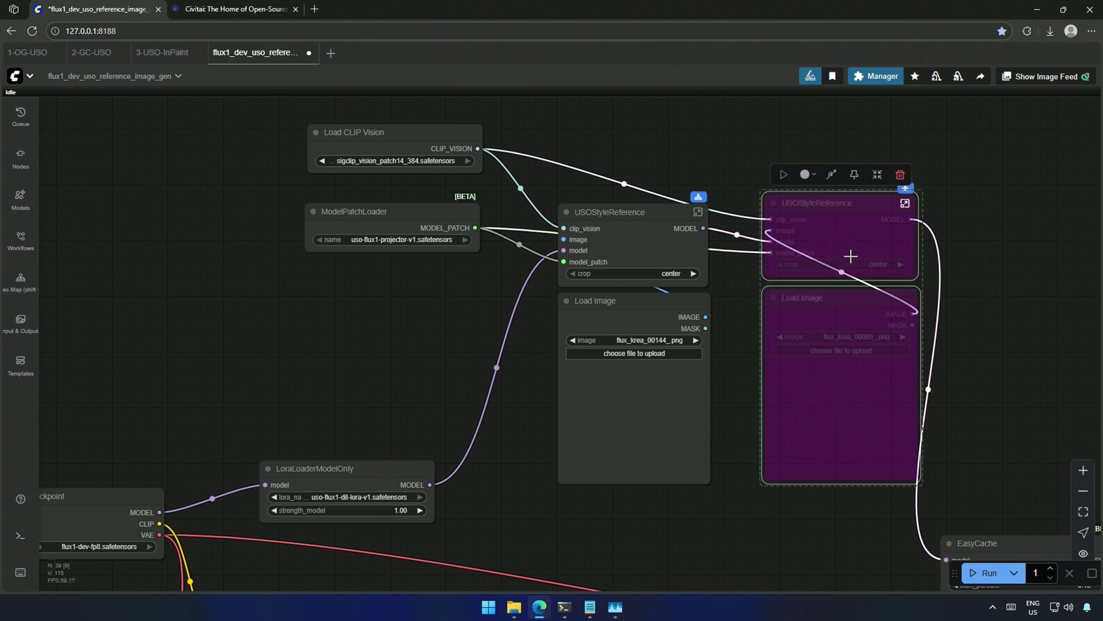
{"action": "left_click", "coordinate": [793, 500]}
{"action": "scroll", "coordinate": [793, 500], "scroll_direction": "down", "scroll_amount": 2}
{"action": "left_click_drag", "start_coordinate": [790, 498], "coordinate": [554, 410]}
{"action": "scroll", "coordinate": [648, 465], "scroll_direction": "up", "scroll_amount": 4}
{"action": "left_click_drag", "start_coordinate": [650, 480], "coordinate": [595, 434]}
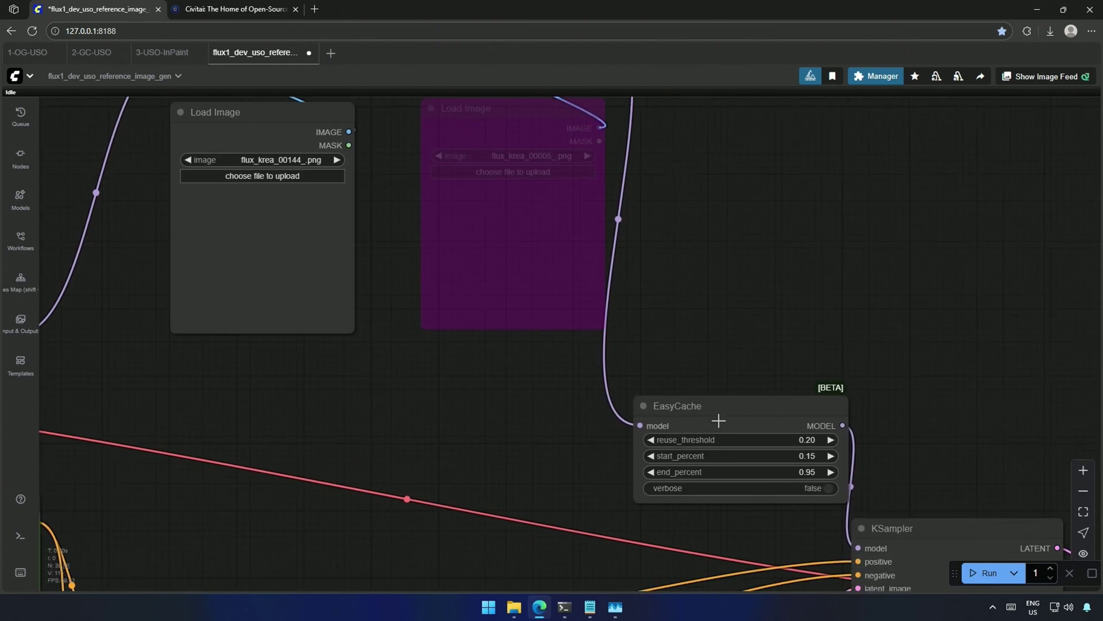
Step: Move the EasyCache node higher above the KSampler node and select the KSampler to inspect its settings
{"action": "left_click_drag", "start_coordinate": [721, 403], "coordinate": [713, 342]}
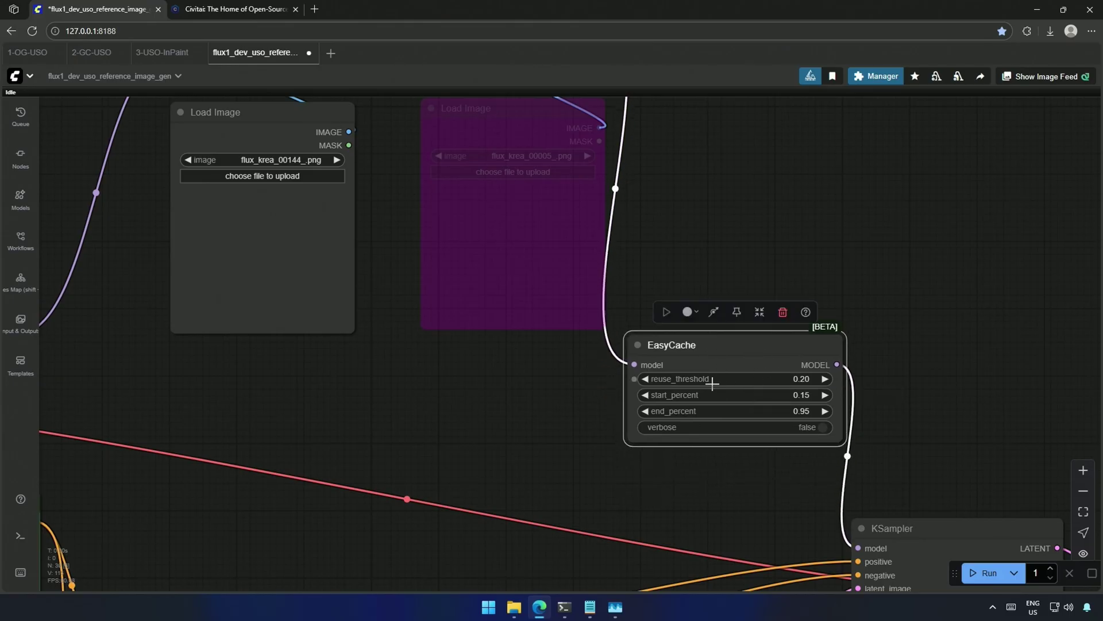
{"action": "left_click_drag", "start_coordinate": [748, 487], "coordinate": [467, 294]}
{"action": "left_click", "coordinate": [632, 337]}
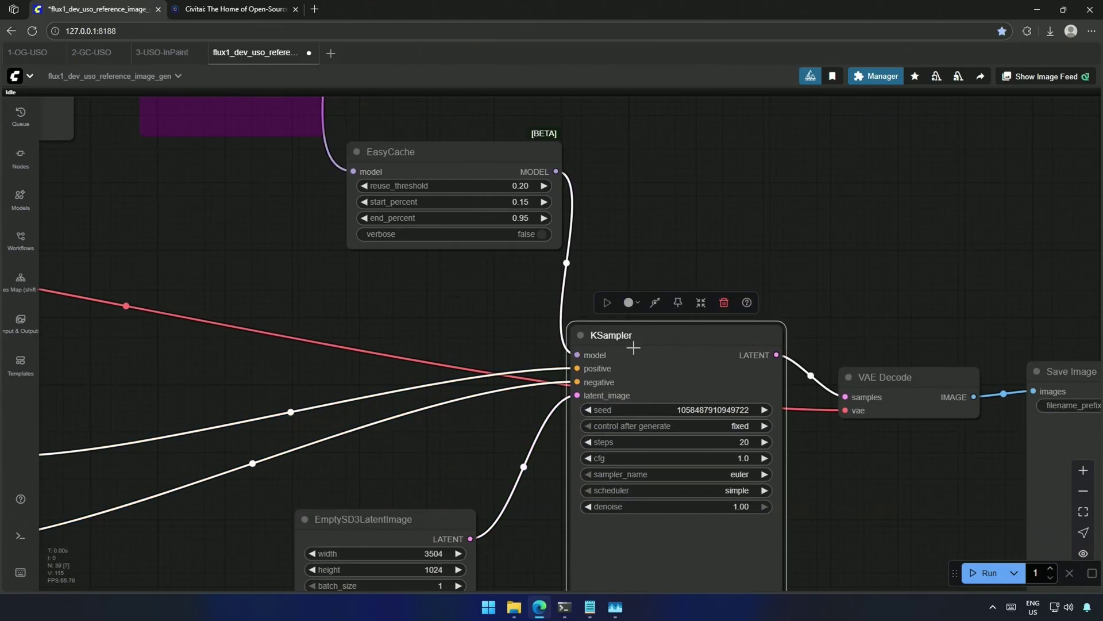
Step: Examine the bypassed template workflow below the active nodes, including its Step3 - Style Reference group and connections
{"action": "scroll", "coordinate": [856, 368], "scroll_direction": "down", "scroll_amount": 12}
{"action": "left_click_drag", "start_coordinate": [771, 494], "coordinate": [763, 290]}
{"action": "scroll", "coordinate": [759, 345], "scroll_direction": "down", "scroll_amount": 2}
{"action": "left_click_drag", "start_coordinate": [750, 511], "coordinate": [737, 306]}
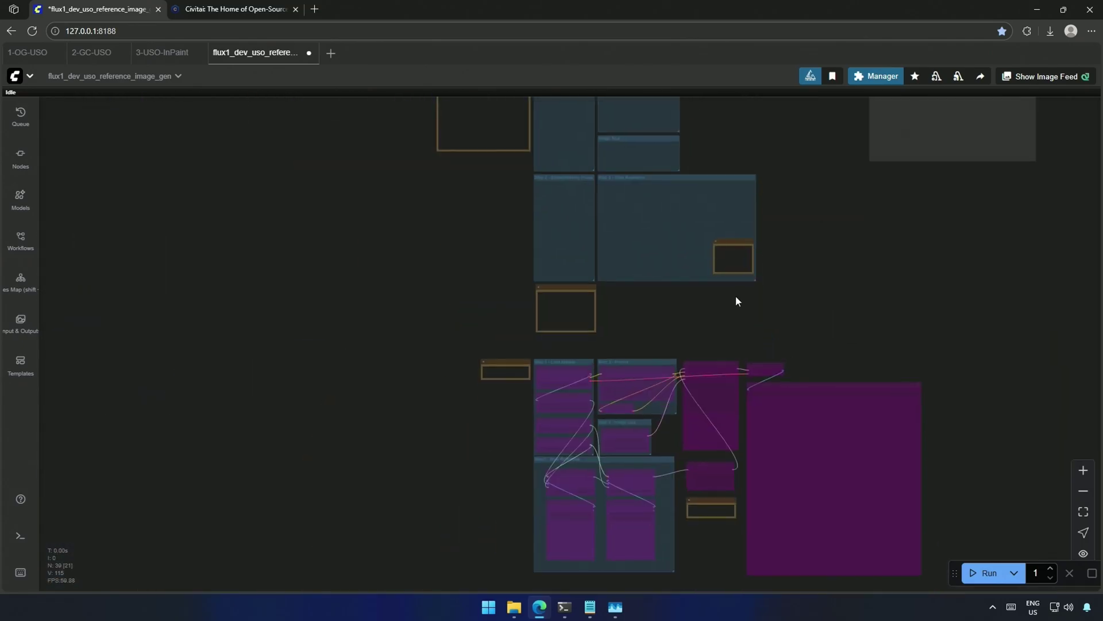
{"action": "scroll", "coordinate": [517, 460], "scroll_direction": "up", "scroll_amount": 4}
{"action": "scroll", "coordinate": [453, 386], "scroll_direction": "up", "scroll_amount": 4}
{"action": "left_click_drag", "start_coordinate": [513, 427], "coordinate": [205, 297]}
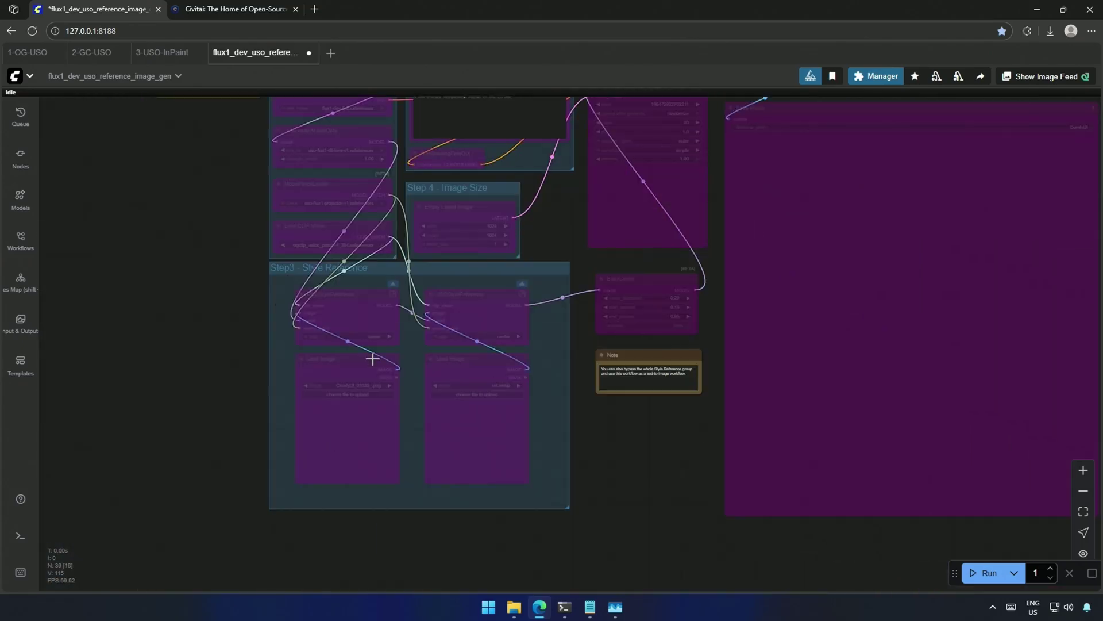
{"action": "scroll", "coordinate": [212, 247], "scroll_direction": "down", "scroll_amount": 2}
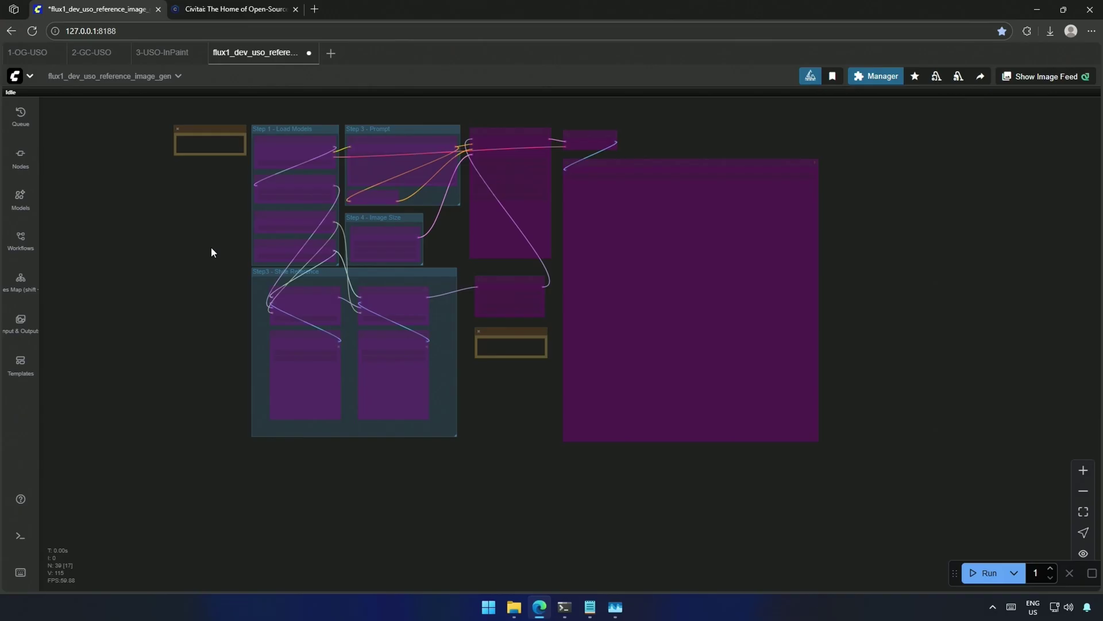
Step: Return to the active workflow and review the nodes running from Load Checkpoint through the conditioning to the KSampler
{"action": "left_click_drag", "start_coordinate": [164, 185], "coordinate": [192, 523]}
{"action": "left_click_drag", "start_coordinate": [200, 355], "coordinate": [195, 461]}
{"action": "left_click_drag", "start_coordinate": [204, 307], "coordinate": [212, 572]}
{"action": "left_click_drag", "start_coordinate": [252, 362], "coordinate": [624, 429]}
{"action": "scroll", "coordinate": [396, 319], "scroll_direction": "up", "scroll_amount": 7}
{"action": "scroll", "coordinate": [200, 339], "scroll_direction": "right", "scroll_amount": 6}
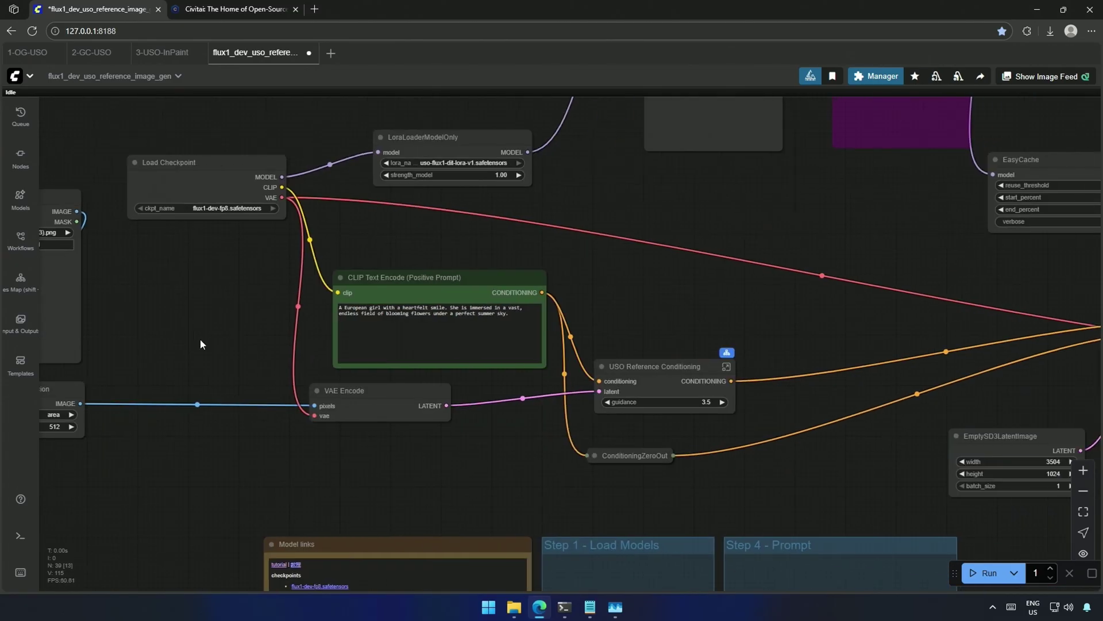
{"action": "scroll", "coordinate": [202, 344], "scroll_direction": "down", "scroll_amount": 2}
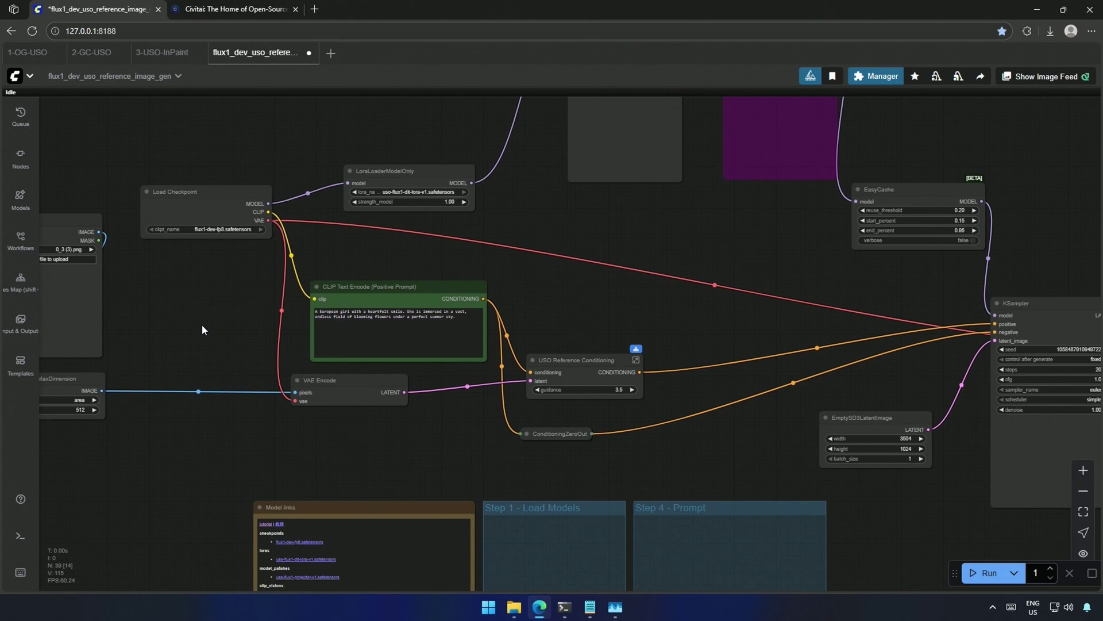
Step: Inspect the checkpoint chosen in Load Checkpoint and the LoRA chosen in the connected LoraLoaderModelOnly node
{"action": "left_click_drag", "start_coordinate": [584, 319], "coordinate": [709, 330]}
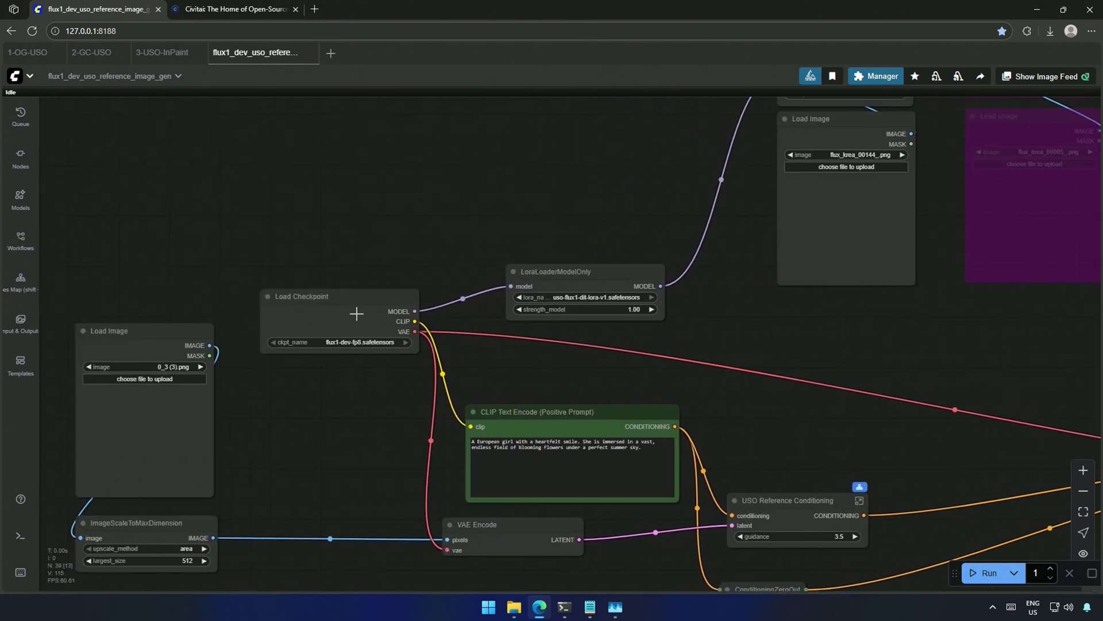
{"action": "scroll", "coordinate": [357, 313], "scroll_direction": "up", "scroll_amount": 4}
{"action": "scroll", "coordinate": [346, 397], "scroll_direction": "up", "scroll_amount": 3}
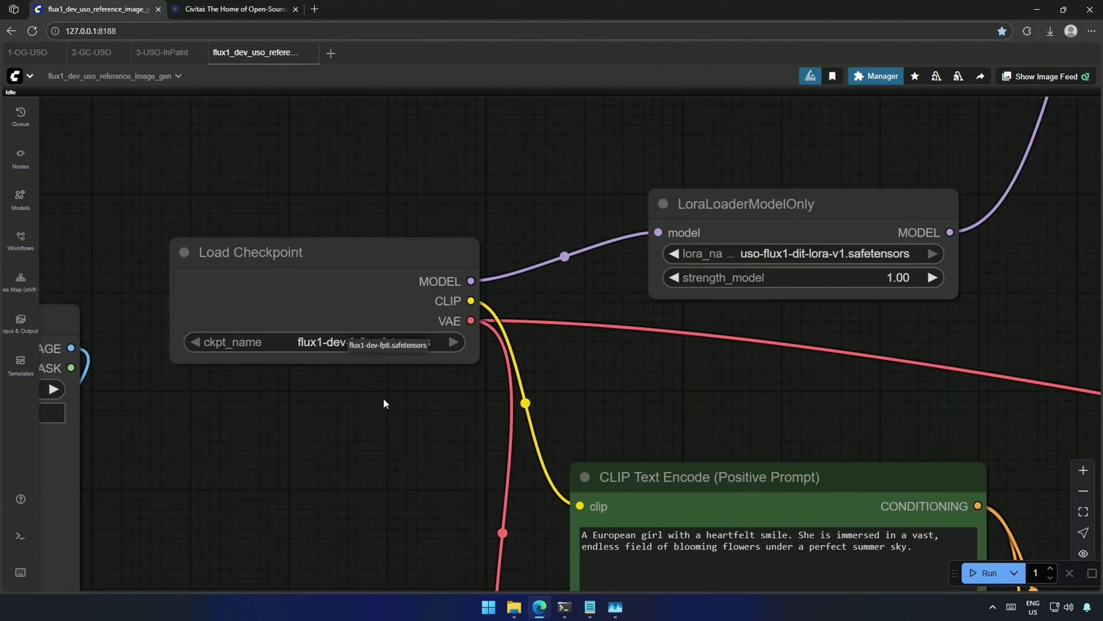
{"action": "left_click_drag", "start_coordinate": [757, 374], "coordinate": [519, 443]}
{"action": "scroll", "coordinate": [546, 390], "scroll_direction": "down", "scroll_amount": 4}
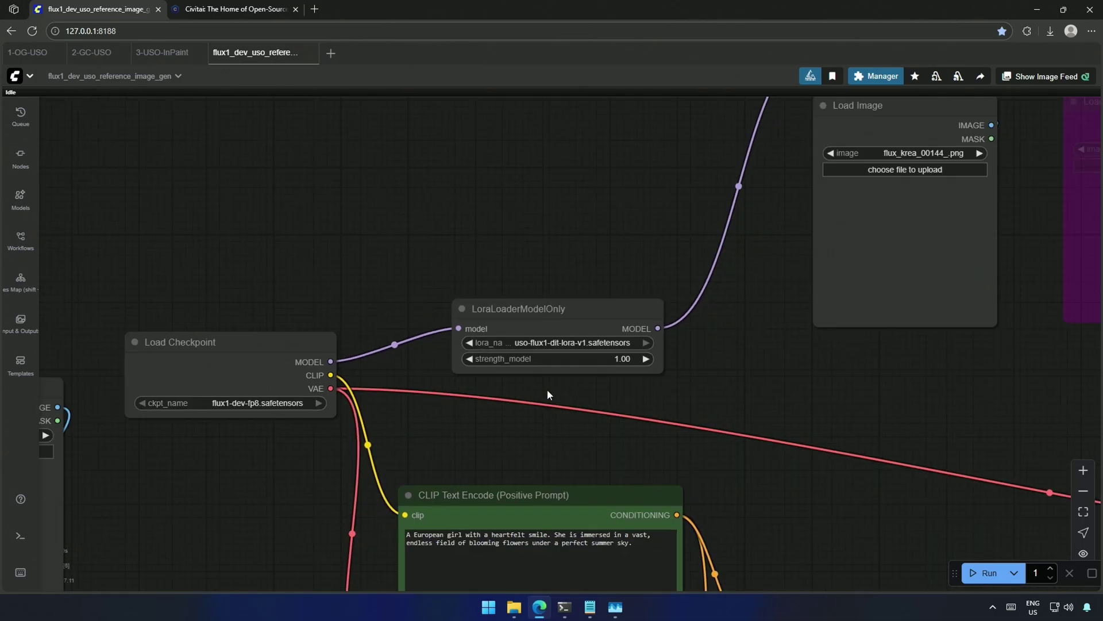
{"action": "left_click", "coordinate": [562, 314]}
{"action": "scroll", "coordinate": [697, 368], "scroll_direction": "down", "scroll_amount": 3}
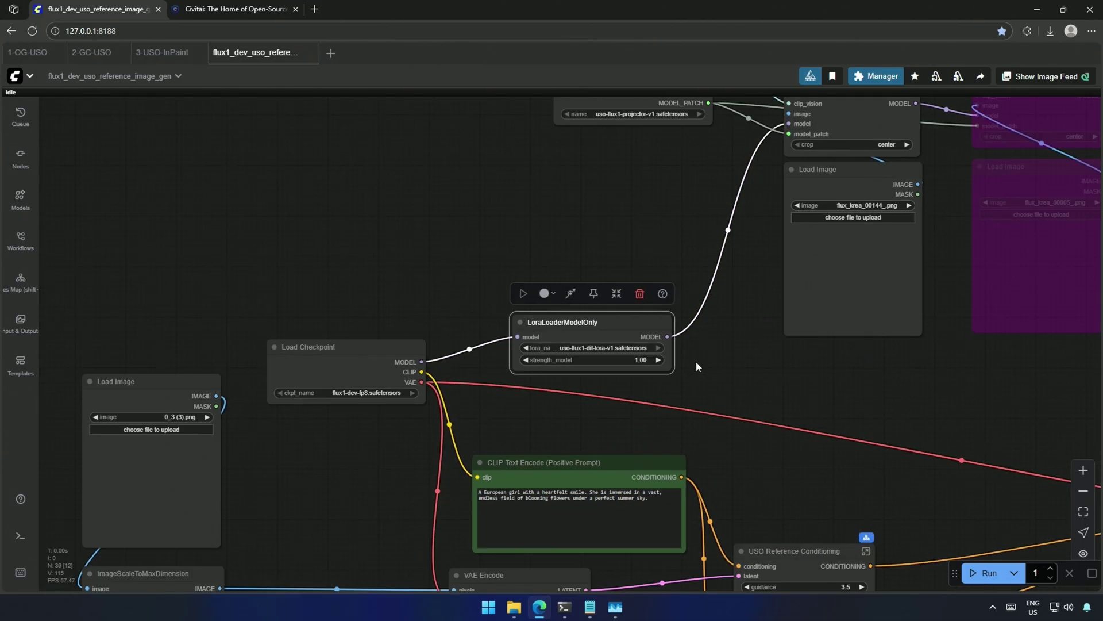
Step: Duplicate the flux1_dev_uso_reference_image_gen workflow and move the copy's Model links note to the upper left of the node graph
{"action": "right_click", "coordinate": [265, 53]}
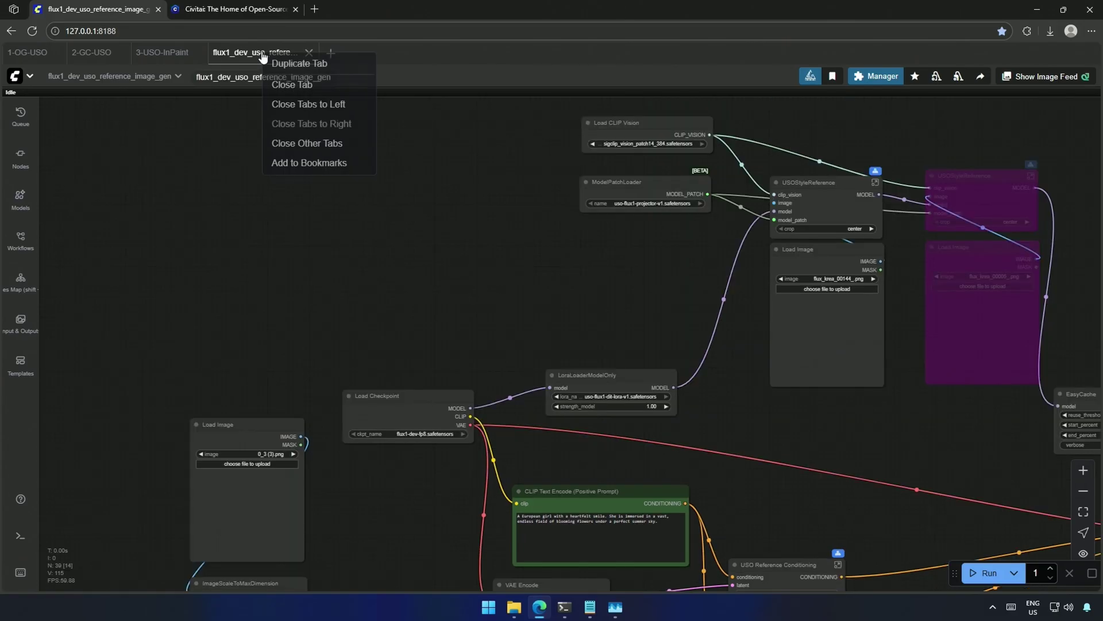
{"action": "left_click", "coordinate": [298, 62]}
{"action": "scroll", "coordinate": [451, 268], "scroll_direction": "down", "scroll_amount": 4}
{"action": "left_click_drag", "start_coordinate": [447, 269], "coordinate": [712, 374]}
{"action": "scroll", "coordinate": [712, 374], "scroll_direction": "up", "scroll_amount": 1}
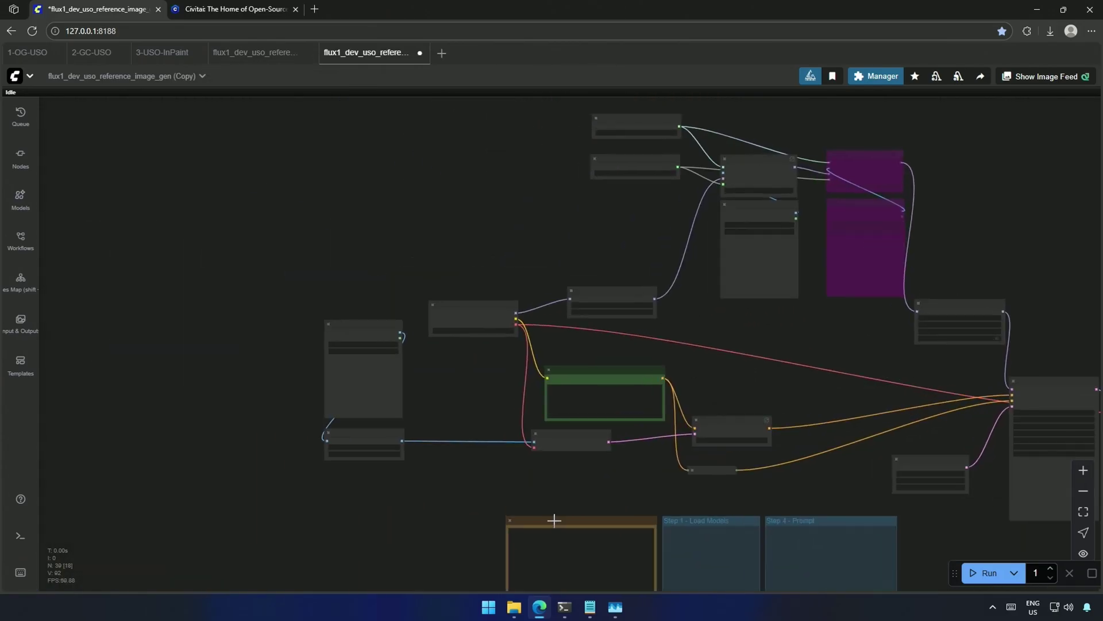
{"action": "left_click_drag", "start_coordinate": [554, 519], "coordinate": [222, 169]}
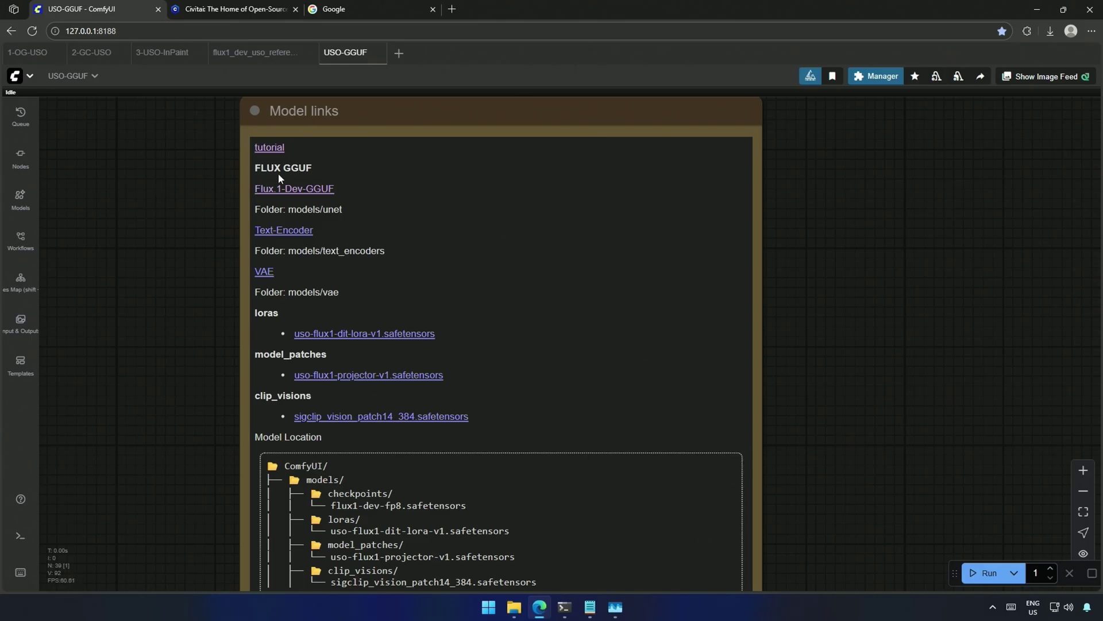
Step: Open the Flux.1-Dev-GGUF repository from the Model links note, compare the quantized file sizes, and return to the workflow
{"action": "left_click", "coordinate": [313, 189]}
{"action": "left_click_drag", "start_coordinate": [291, 284], "coordinate": [372, 542]}
{"action": "left_click", "coordinate": [280, 541]}
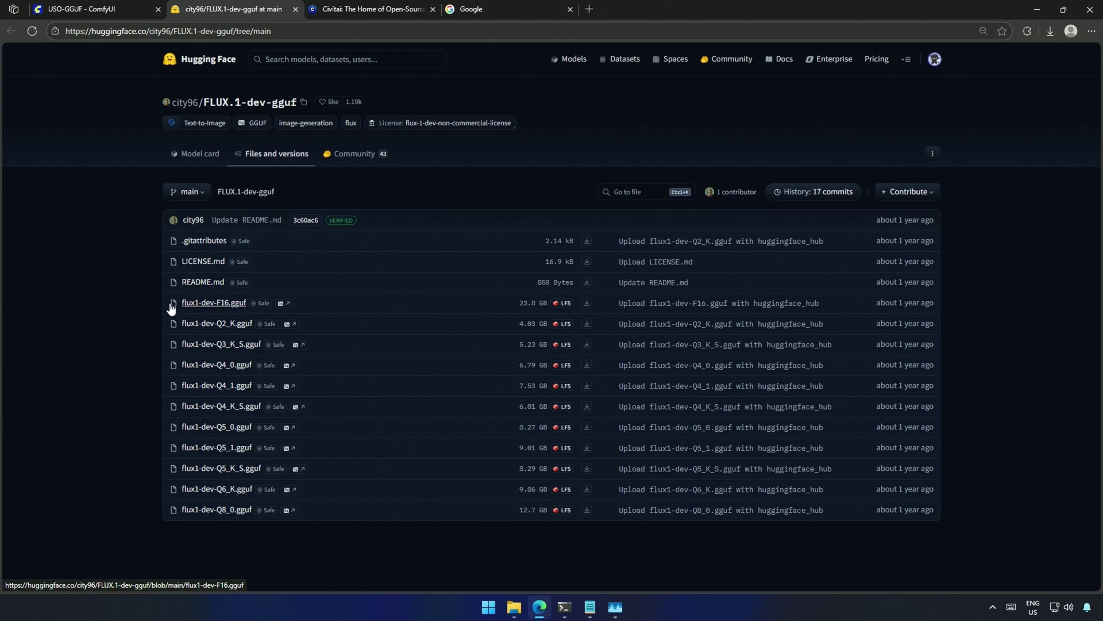
{"action": "left_click_drag", "start_coordinate": [156, 305], "coordinate": [573, 318]}
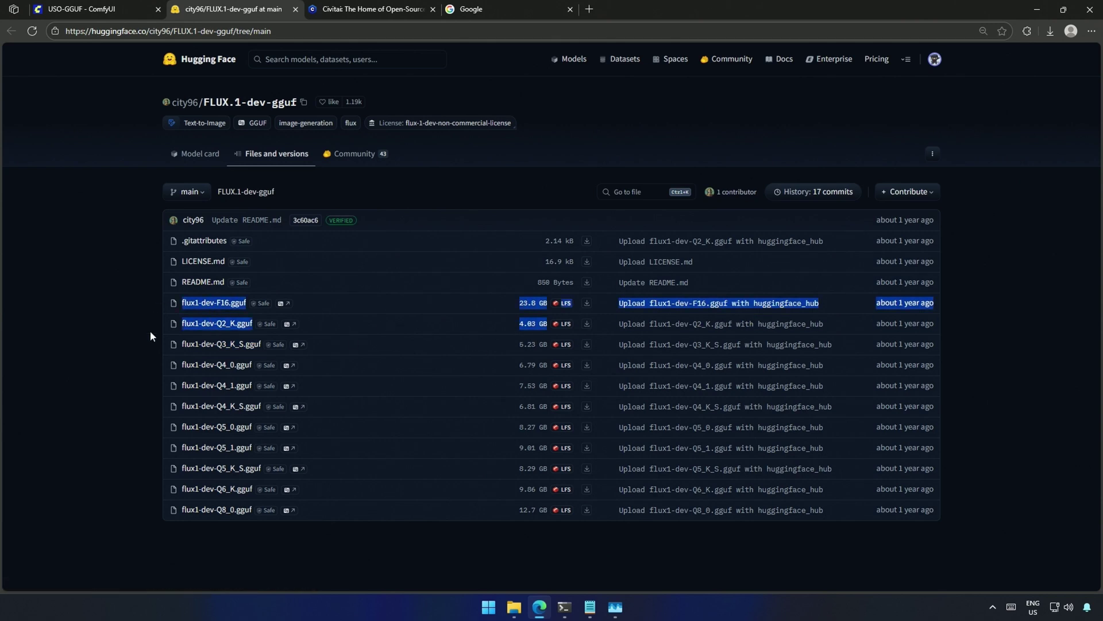
{"action": "left_click", "coordinate": [115, 336]}
{"action": "left_click", "coordinate": [101, 6]}
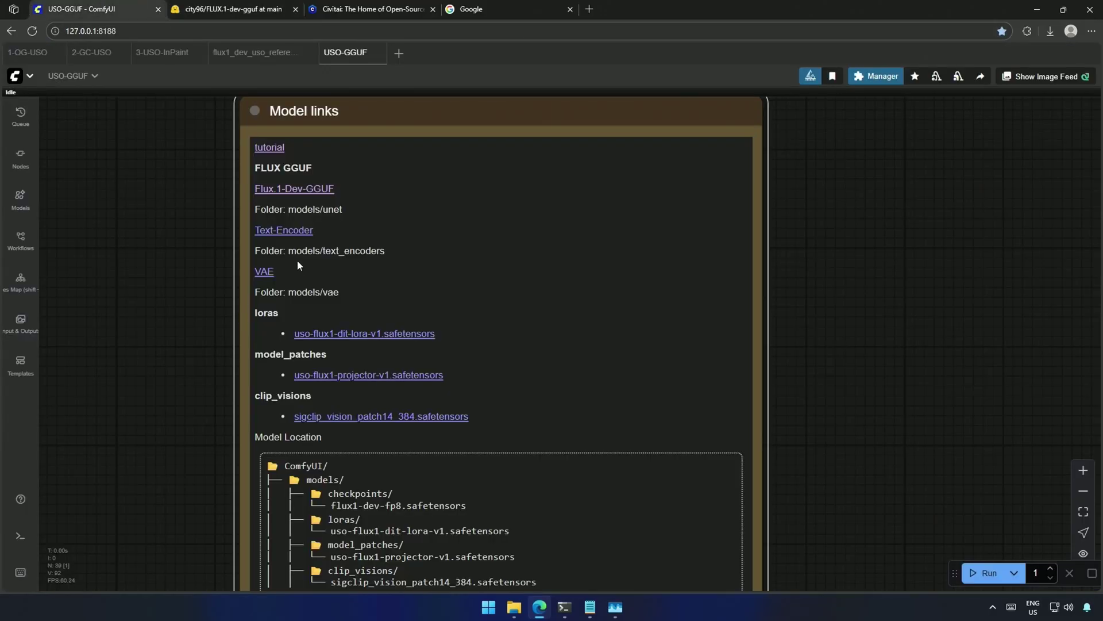
Step: Open the Text-Encoder repository from the note, locate clip_l.safetensors and t5xxl_fp8_e4m3fn.safetensors, and return to the workflow
{"action": "left_click", "coordinate": [284, 230]}
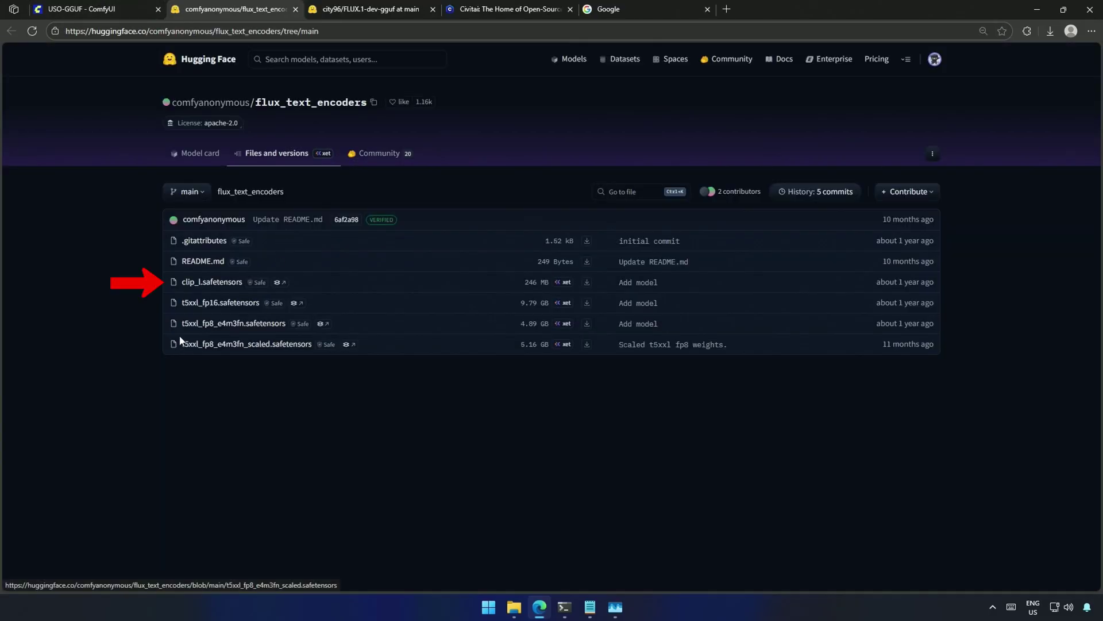
{"action": "left_click_drag", "start_coordinate": [153, 323], "coordinate": [606, 331]}
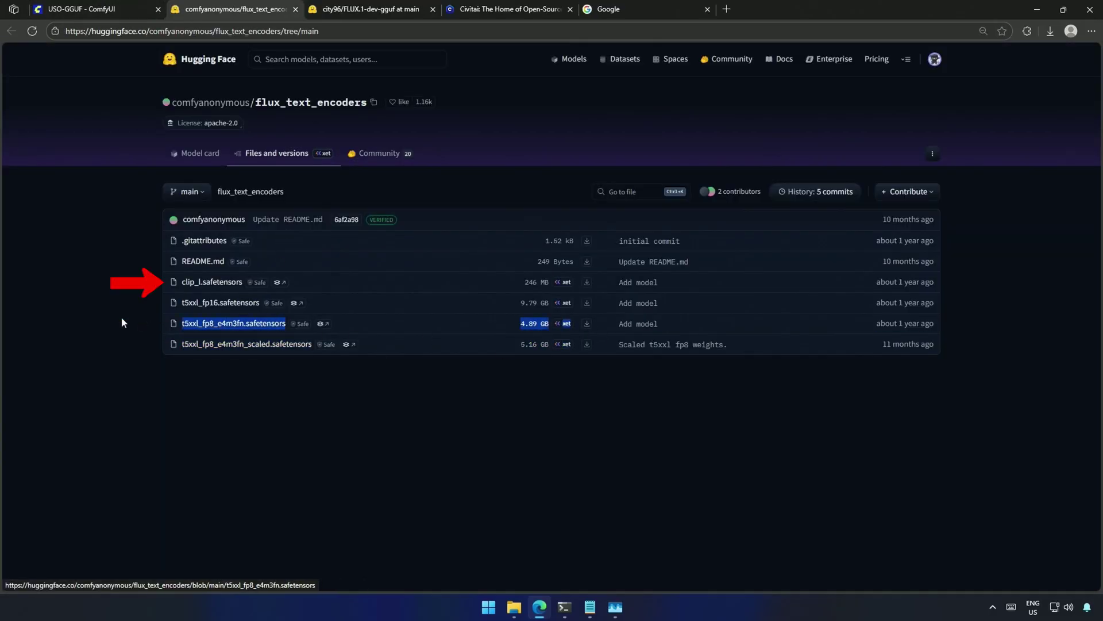
{"action": "left_click", "coordinate": [115, 15]}
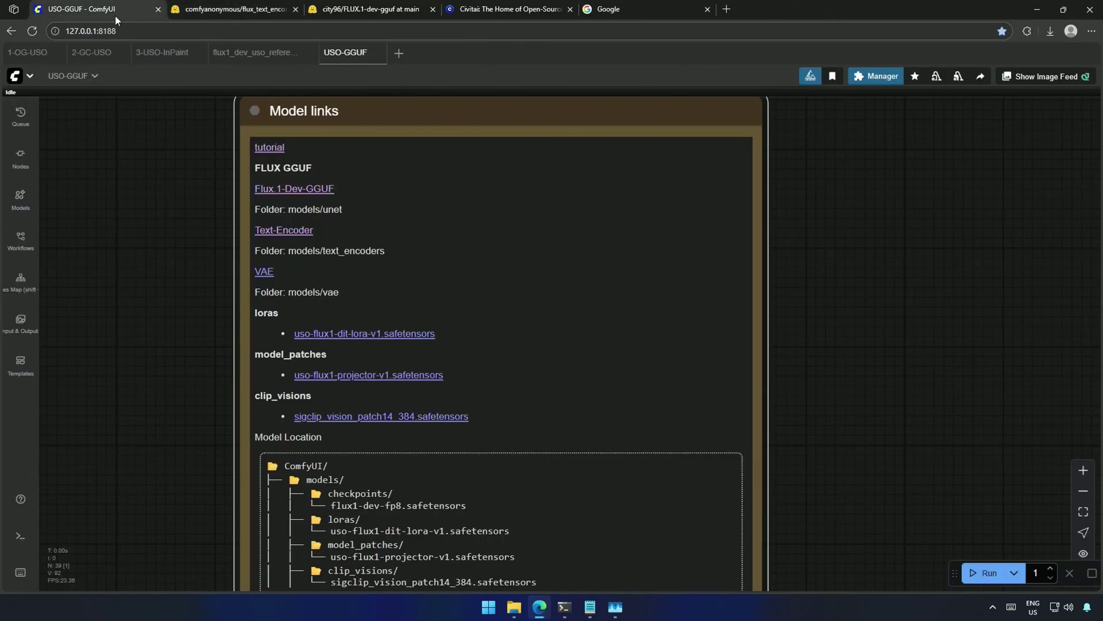
Step: Open the VAE repository from the note, locate ae.safetensors, and close the three Hugging Face pages
{"action": "left_click", "coordinate": [264, 272]}
{"action": "left_click_drag", "start_coordinate": [178, 447], "coordinate": [641, 445]}
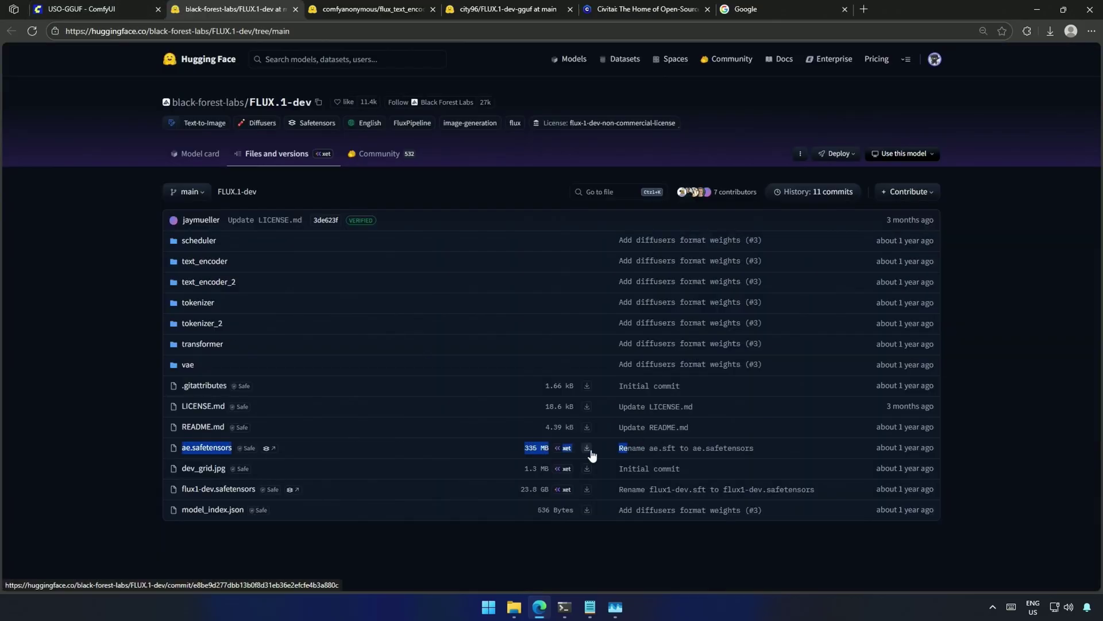
{"action": "middle_click", "coordinate": [192, 8]}
{"action": "middle_click", "coordinate": [191, 7]}
{"action": "middle_click", "coordinate": [191, 7]}
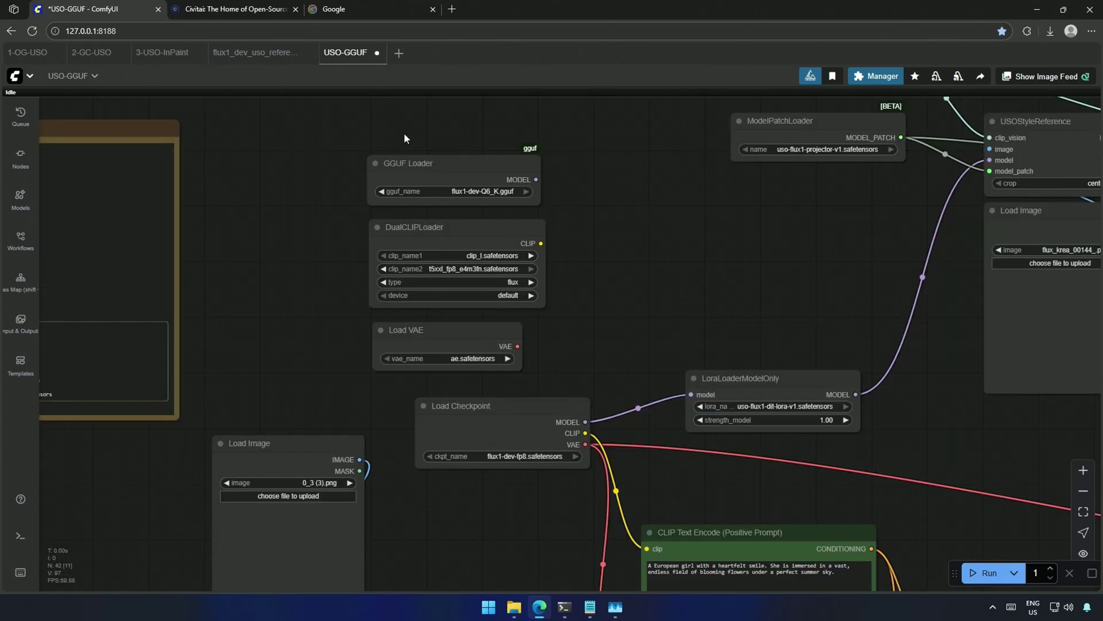
Step: Replace the Load Checkpoint connections, linking GGUF Loader to LoraLoaderModelOnly, DualCLIPLoader to CLIP Text Encode, and Load VAE to VAE Encode and VAE Decode
{"action": "left_click", "coordinate": [460, 407]}
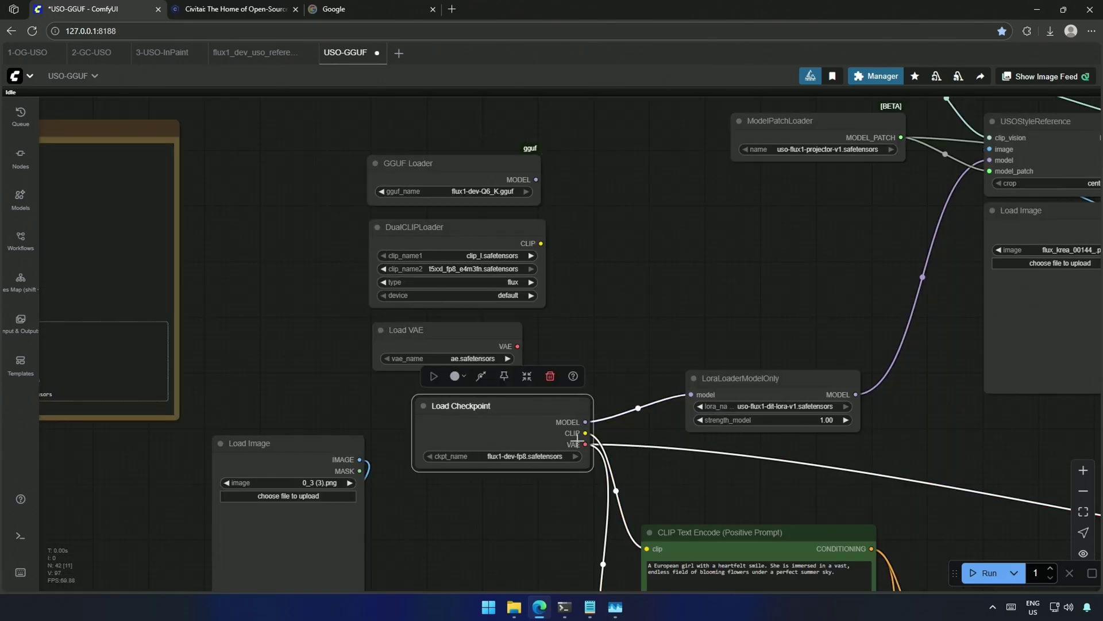
{"action": "left_click_drag", "start_coordinate": [582, 440], "coordinate": [544, 445]}
{"action": "left_click_drag", "start_coordinate": [535, 179], "coordinate": [705, 394]}
{"action": "scroll", "coordinate": [496, 374], "scroll_direction": "down", "scroll_amount": 5}
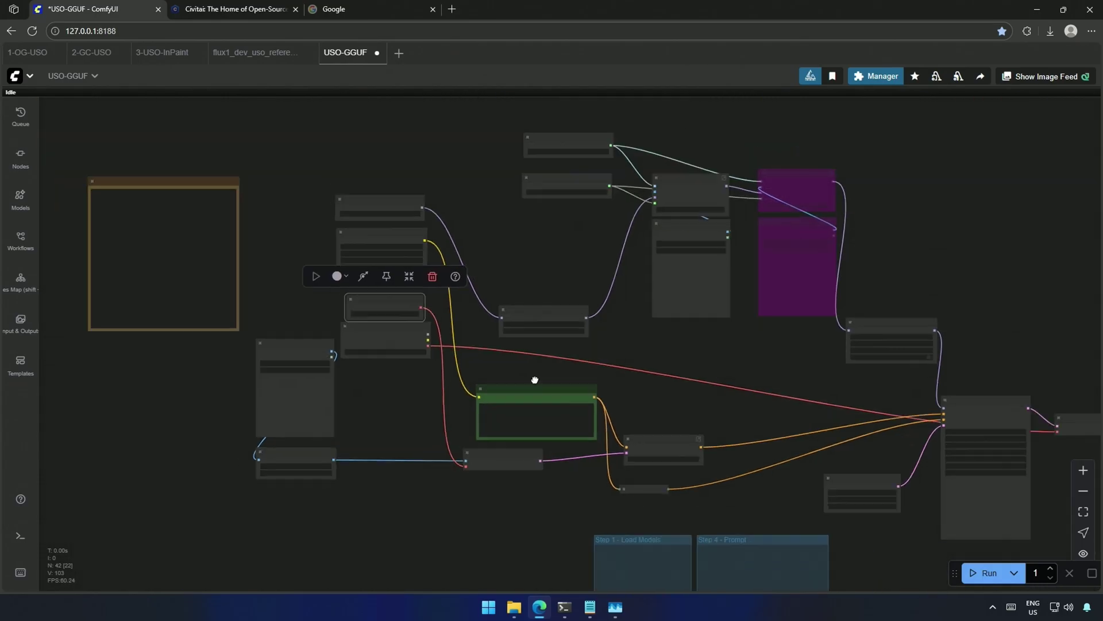
{"action": "left_click_drag", "start_coordinate": [496, 374], "coordinate": [449, 363]}
{"action": "left_click_drag", "start_coordinate": [344, 296], "coordinate": [979, 421]}
{"action": "left_click_drag", "start_coordinate": [560, 371], "coordinate": [758, 388]}
{"action": "scroll", "coordinate": [489, 349], "scroll_direction": "up", "scroll_amount": 6}
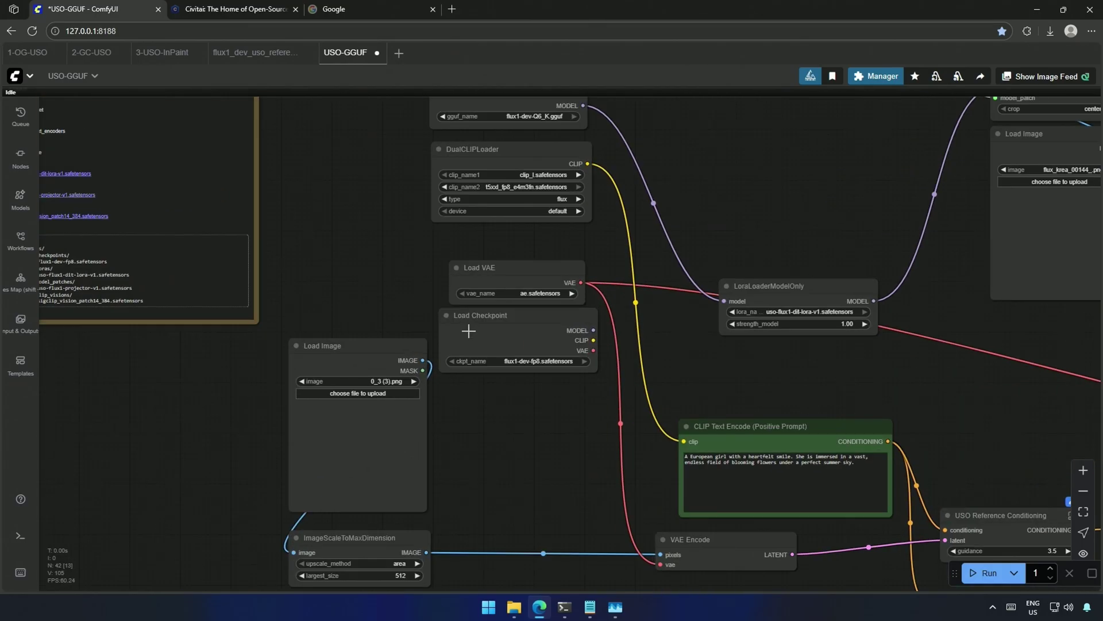
Step: Remove the disconnected Load Checkpoint node from the USO-GGUF workflow
{"action": "scroll", "coordinate": [471, 331], "scroll_direction": "up", "scroll_amount": 3}
{"action": "left_click_drag", "start_coordinate": [492, 345], "coordinate": [102, 436]}
{"action": "left_click", "coordinate": [48, 406]}
{"action": "scroll", "coordinate": [289, 291], "scroll_direction": "down", "scroll_amount": 6}
{"action": "left_click_drag", "start_coordinate": [289, 291], "coordinate": [391, 184]}
{"action": "left_click", "coordinate": [263, 414]}
Step: Load the doll_1 picture from the Pictures folder into the Load Image node that feeds ImageScaleToMaxDimension
{"action": "left_click", "coordinate": [303, 375]}
{"action": "scroll", "coordinate": [266, 377], "scroll_direction": "up", "scroll_amount": 4}
{"action": "scroll", "coordinate": [249, 305], "scroll_direction": "down", "scroll_amount": 1}
{"action": "left_click", "coordinate": [342, 309]}
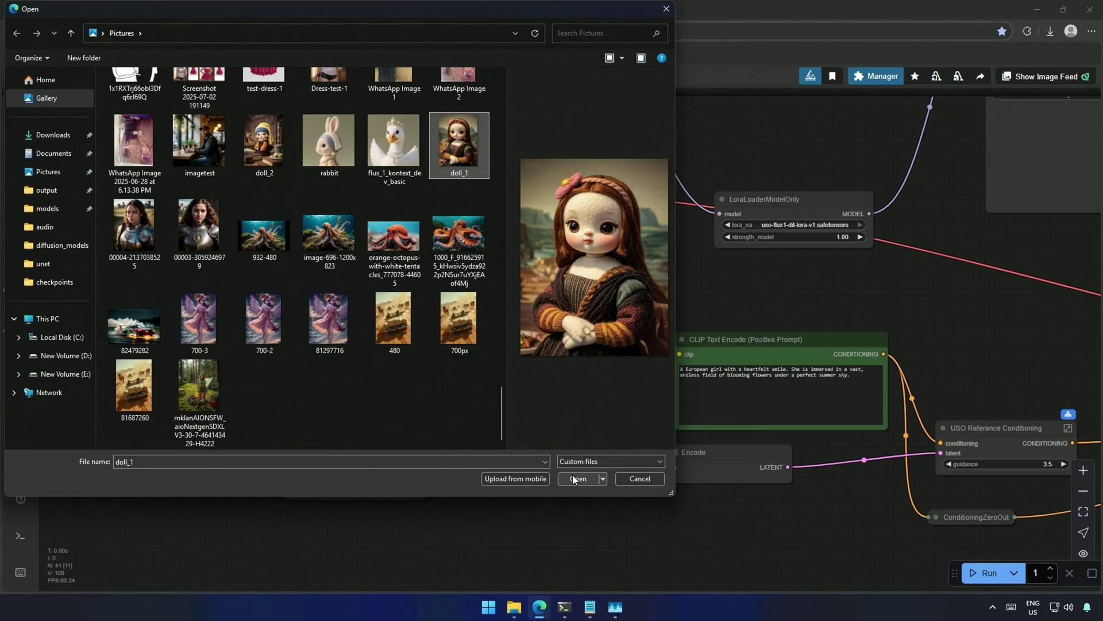
{"action": "left_click", "coordinate": [577, 479]}
Step: Bypass the first USOStyleReference node together with its Load Image node
{"action": "scroll", "coordinate": [345, 401], "scroll_direction": "down", "scroll_amount": 5}
{"action": "scroll", "coordinate": [520, 386], "scroll_direction": "up", "scroll_amount": 4}
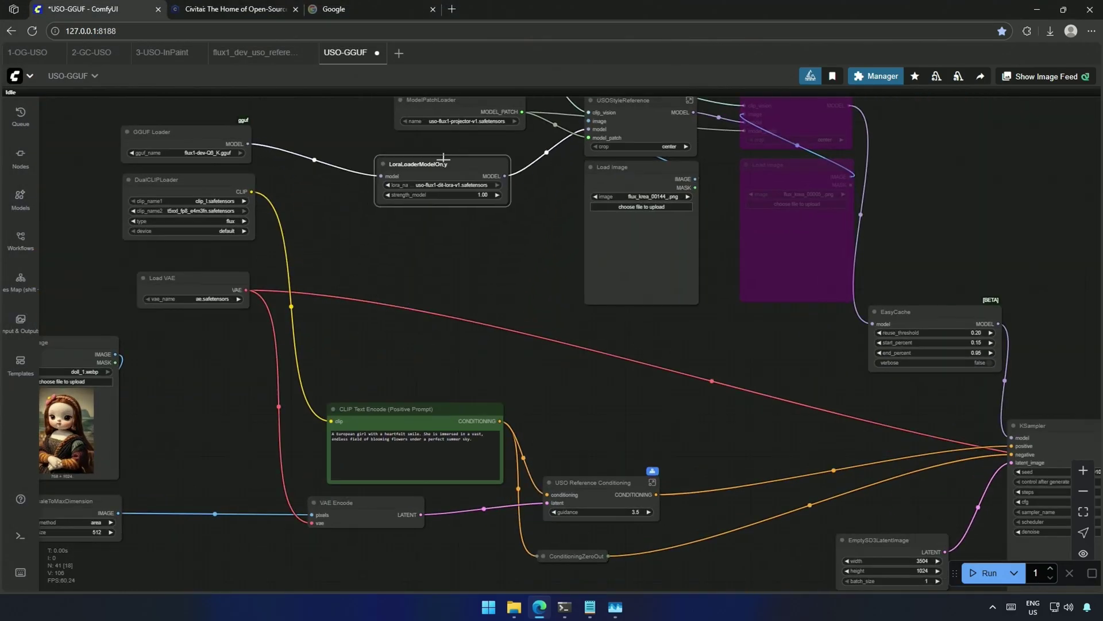
{"action": "left_click_drag", "start_coordinate": [603, 350], "coordinate": [636, 167]}
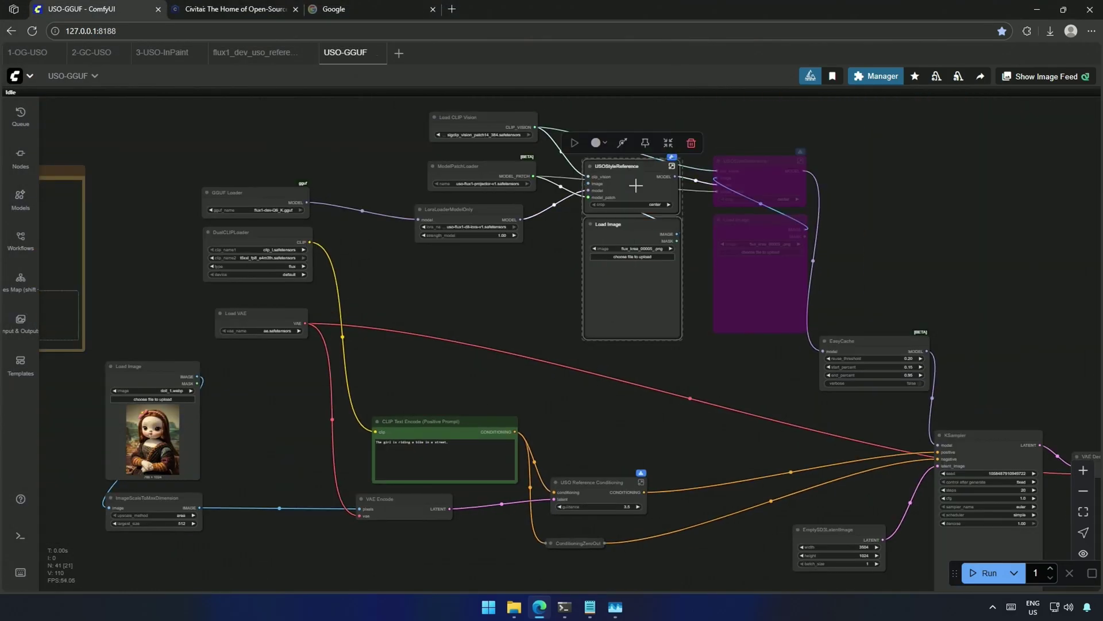
{"action": "key", "text": "ctrl+b"}
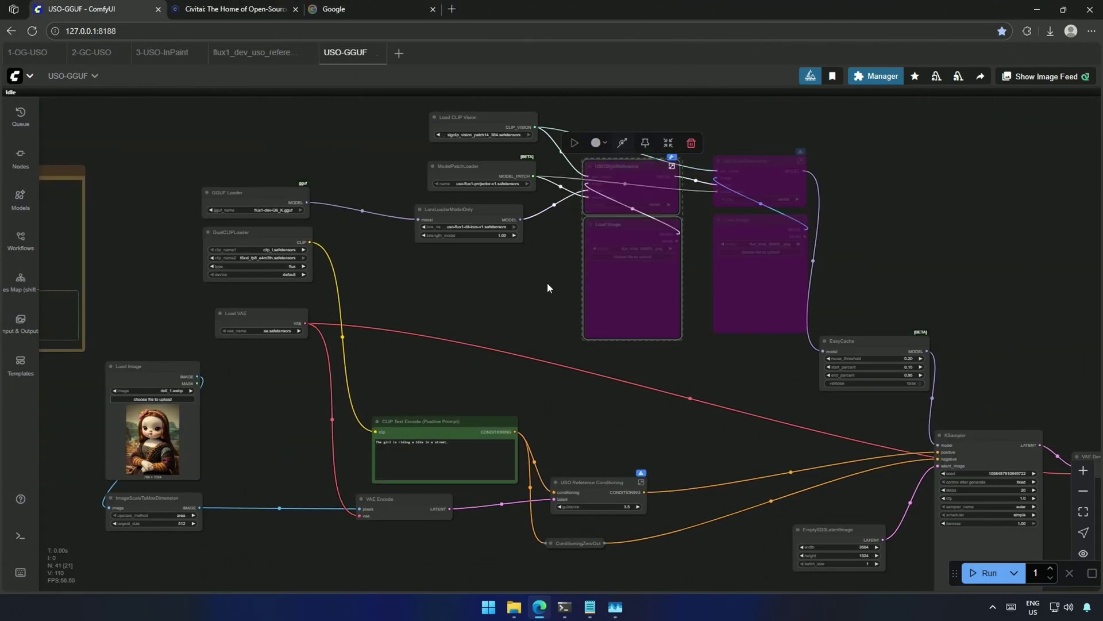
Step: Run the USO-GGUF workflow with both style references bypassed
{"action": "left_click", "coordinate": [984, 573]}
{"action": "scroll", "coordinate": [742, 417], "scroll_direction": "down", "scroll_amount": 2}
{"action": "left_click_drag", "start_coordinate": [743, 412], "coordinate": [568, 340]}
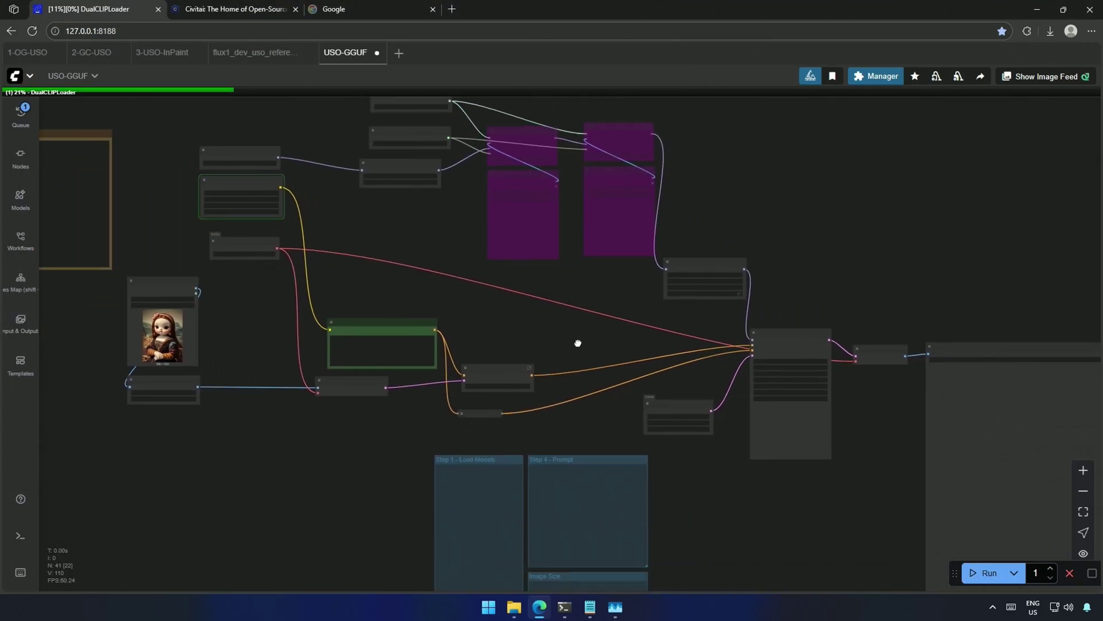
{"action": "left_click_drag", "start_coordinate": [736, 509], "coordinate": [488, 434]}
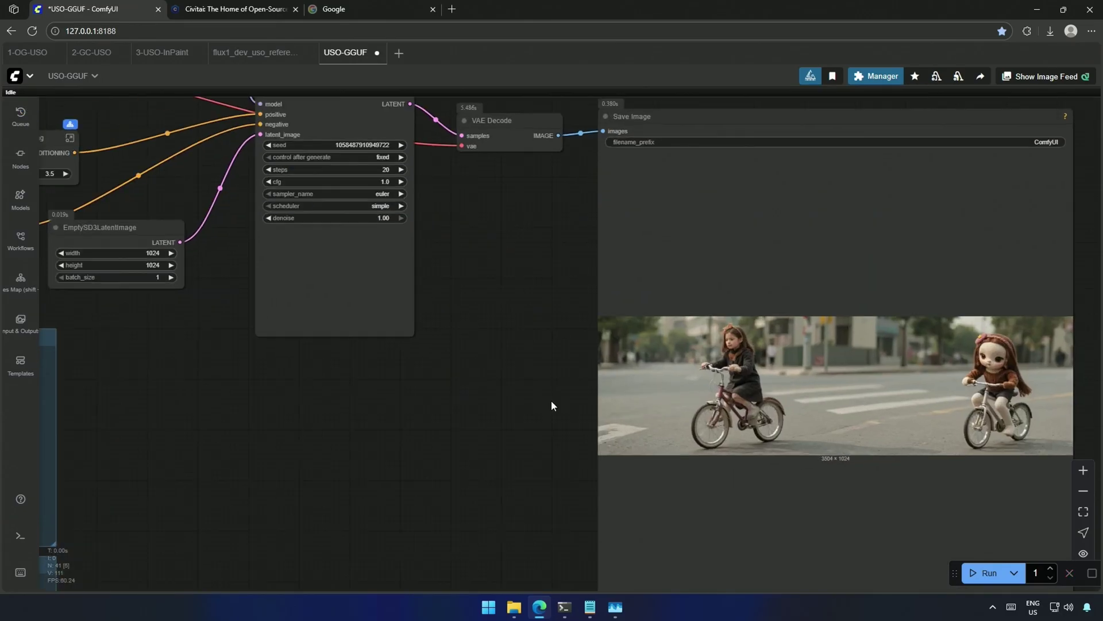
Step: Compare the generated bike image in Save Image with the doll_1 reference, enlarging the Load Image node placed beside it
{"action": "scroll", "coordinate": [551, 406], "scroll_direction": "up", "scroll_amount": 2}
{"action": "left_click_drag", "start_coordinate": [551, 406], "coordinate": [33, 349]}
{"action": "scroll", "coordinate": [771, 448], "scroll_direction": "up", "scroll_amount": 2}
{"action": "left_click_drag", "start_coordinate": [771, 449], "coordinate": [972, 511]}
{"action": "scroll", "coordinate": [948, 480], "scroll_direction": "down", "scroll_amount": 4}
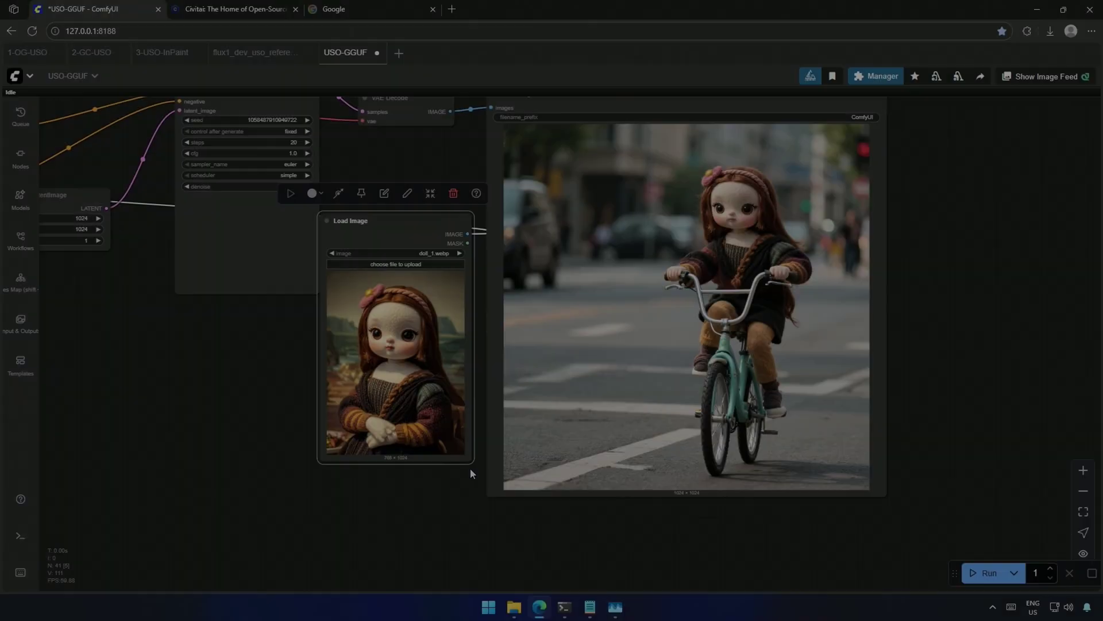
{"action": "left_click_drag", "start_coordinate": [470, 467], "coordinate": [477, 504]}
{"action": "left_click", "coordinate": [260, 389]}
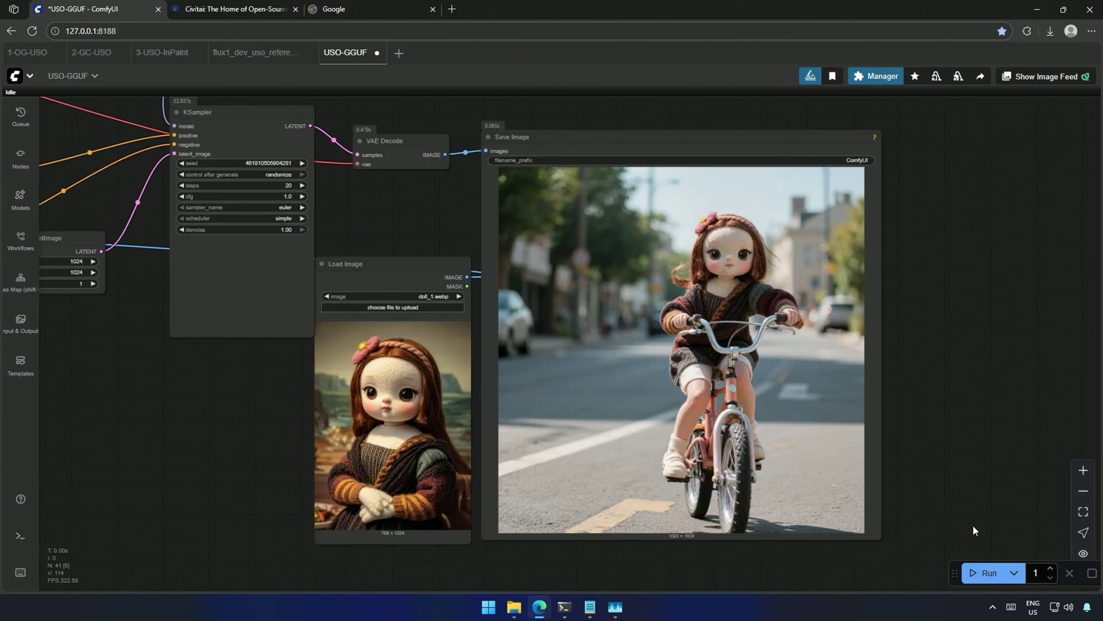
Step: Switch to the run_nvidia_gpu terminal and check the execution times of the latest prompts
{"action": "left_click", "coordinate": [564, 607]}
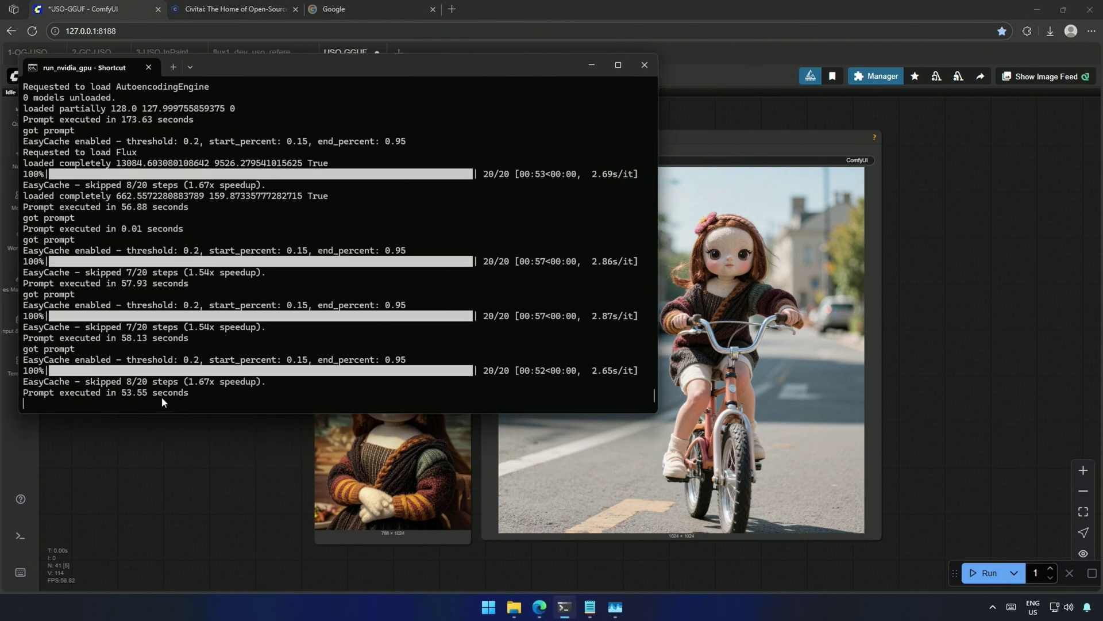
{"action": "double_click", "coordinate": [122, 397]}
{"action": "left_click_drag", "start_coordinate": [117, 338], "coordinate": [142, 338]}
{"action": "left_click_drag", "start_coordinate": [117, 283], "coordinate": [157, 283]}
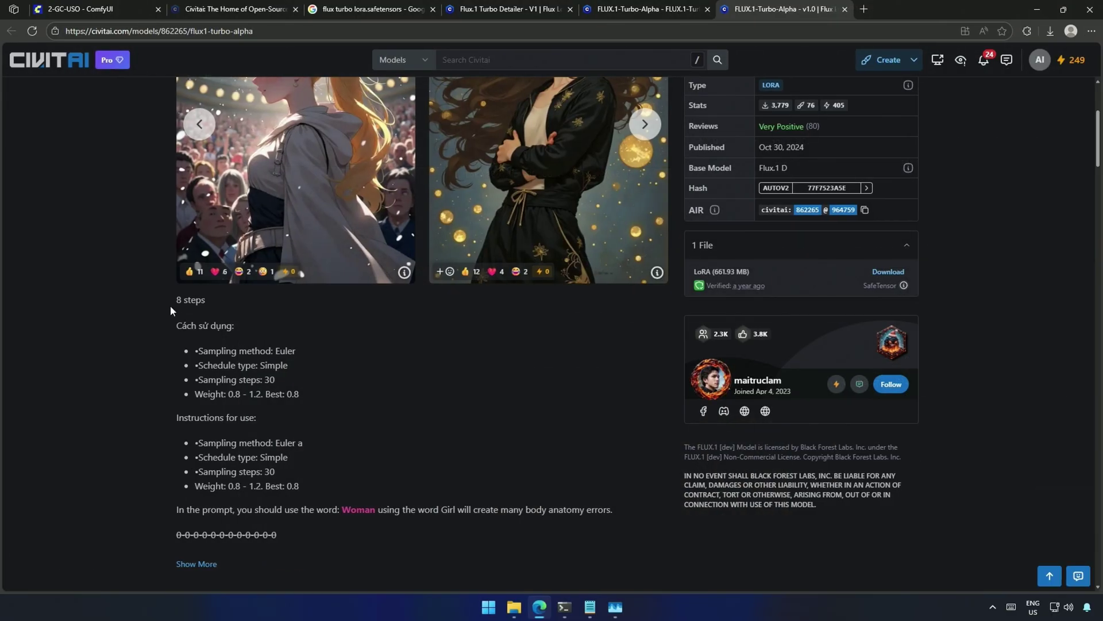
Step: Check the recommended step count on the FLUX.1-Turbo-Alpha page and the LoRA's link in the Model links note of the USO-GGUF workflow
{"action": "left_click_drag", "start_coordinate": [170, 302], "coordinate": [243, 307]}
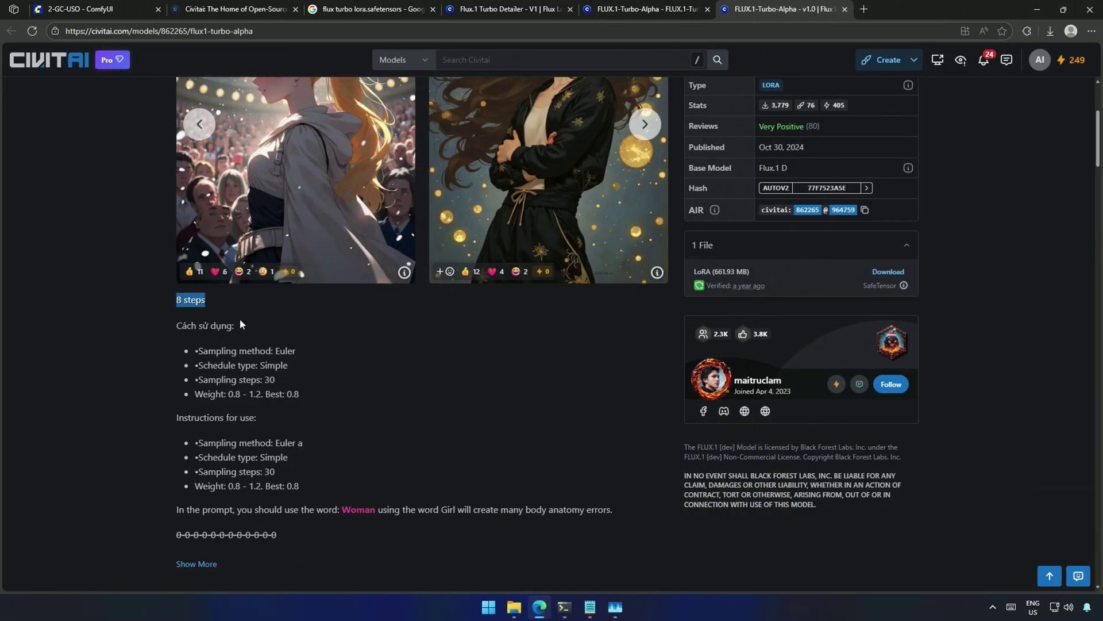
{"action": "left_click", "coordinate": [99, 405]}
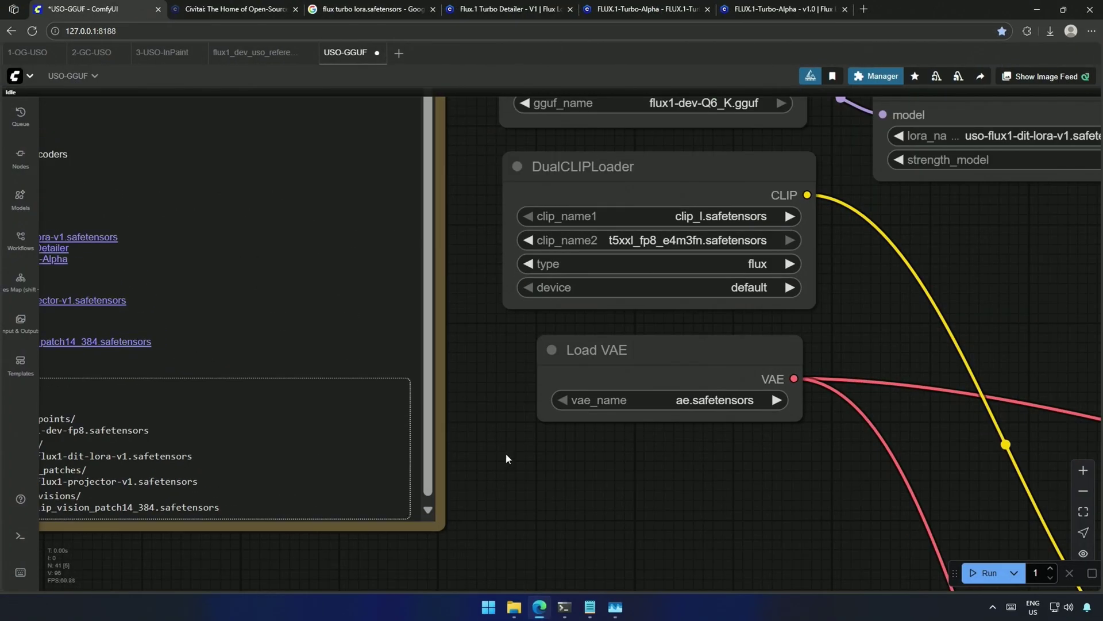
{"action": "left_click_drag", "start_coordinate": [505, 458], "coordinate": [724, 600]}
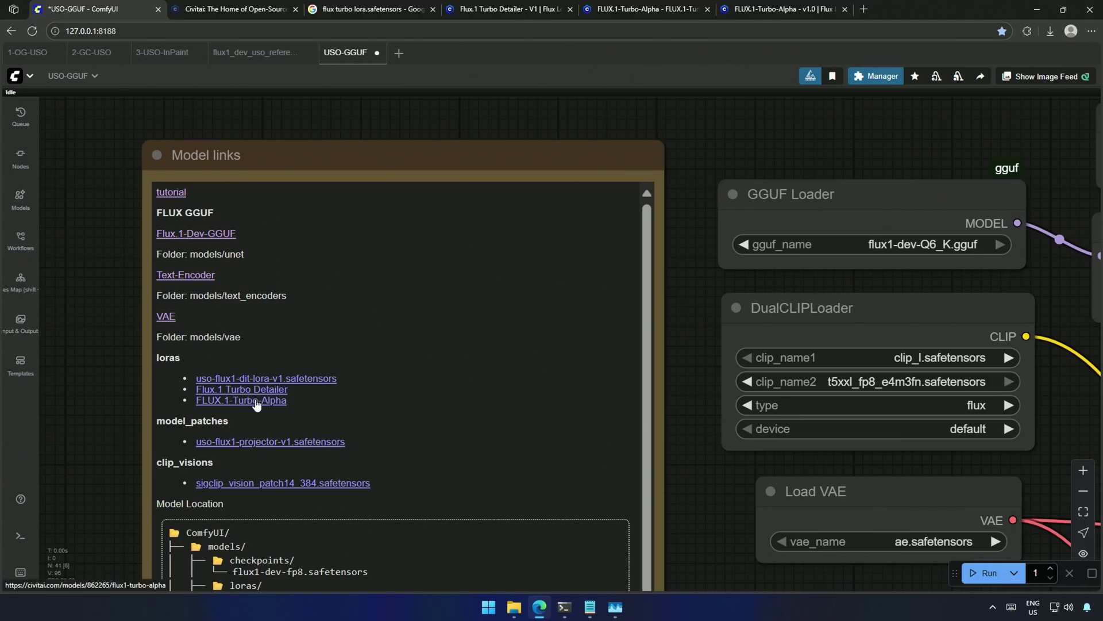
{"action": "scroll", "coordinate": [698, 510], "scroll_direction": "down", "scroll_amount": 3}
Step: Clone the LoraLoaderModelOnly node, make room for it, and chain the two LoRA loaders one after the other behind the GGUF Loader
{"action": "left_click_drag", "start_coordinate": [699, 510], "coordinate": [141, 417]}
{"action": "scroll", "coordinate": [365, 532], "scroll_direction": "down", "scroll_amount": 4}
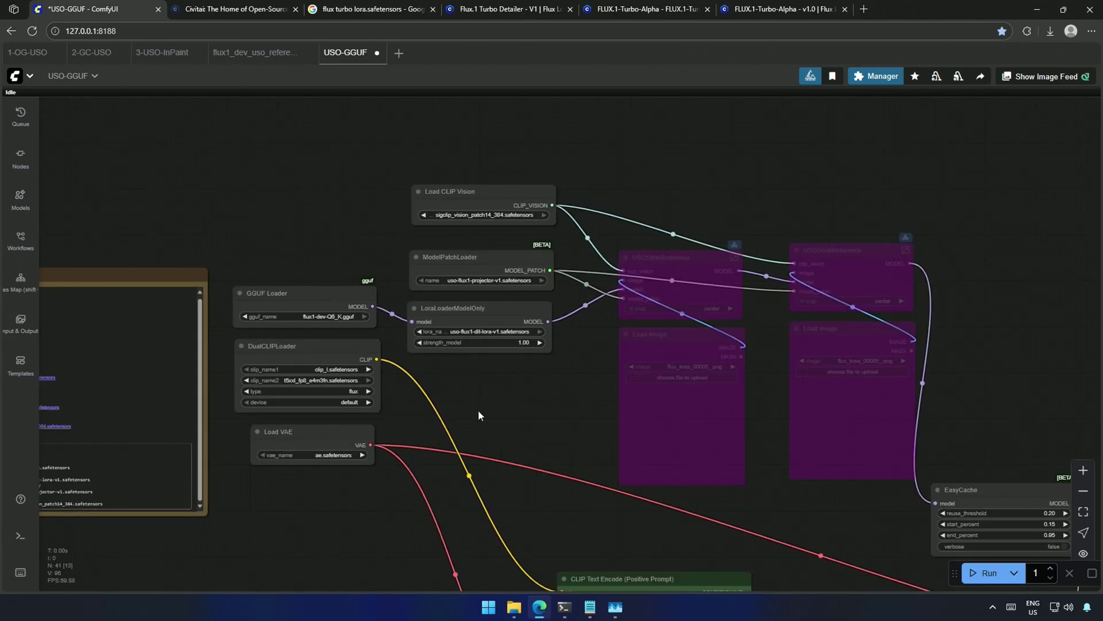
{"action": "left_click_drag", "start_coordinate": [381, 172], "coordinate": [459, 265]}
{"action": "left_click_drag", "start_coordinate": [461, 256], "coordinate": [517, 202]}
{"action": "left_click_drag", "start_coordinate": [403, 247], "coordinate": [418, 278]}
{"action": "right_click", "coordinate": [477, 292]}
{"action": "mouse_move", "coordinate": [473, 336]}
{"action": "left_mouse_down"}
{"action": "mouse_move", "coordinate": [477, 293]}
{"action": "mouse_move", "coordinate": [481, 357]}
{"action": "left_mouse_up"}
{"action": "left_click", "coordinate": [490, 530]}
{"action": "left_click_drag", "start_coordinate": [571, 304], "coordinate": [443, 365]}
{"action": "left_click_drag", "start_coordinate": [574, 365], "coordinate": [637, 322]}
Step: Set the LoRA of the first LoraLoaderModelOnly node after the GGUF Loader to FLUX.1-Turbo-Alpha.safetensors
{"action": "scroll", "coordinate": [591, 420], "scroll_direction": "up", "scroll_amount": 4}
{"action": "left_click", "coordinate": [458, 265]}
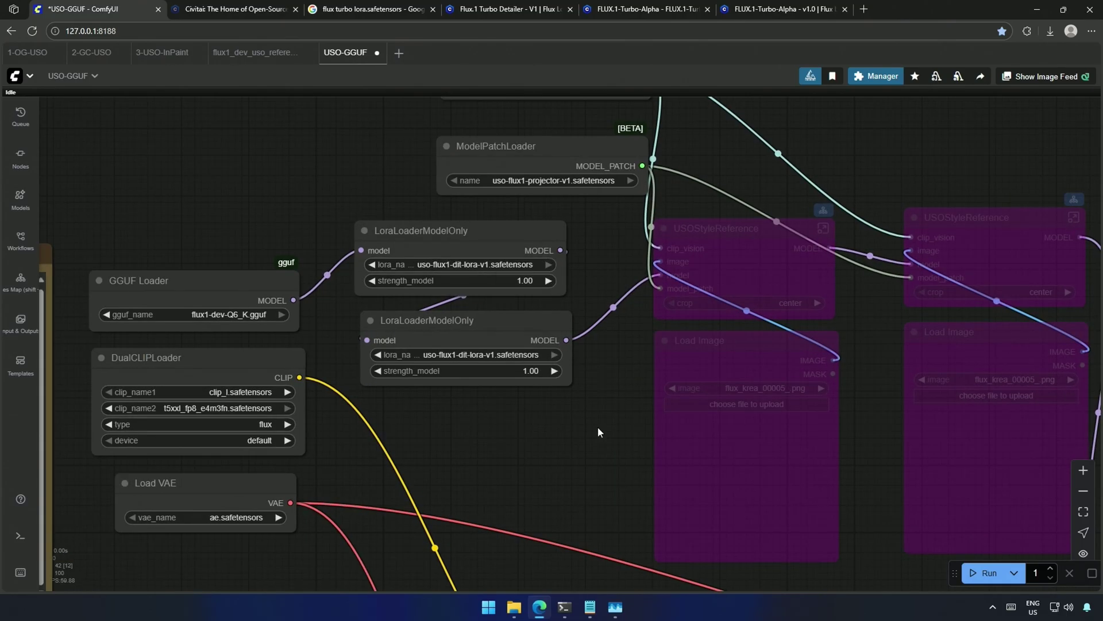
{"action": "left_click", "coordinate": [483, 268]}
Step: Set the KSampler's steps to 8
{"action": "scroll", "coordinate": [586, 461], "scroll_direction": "down", "scroll_amount": 4}
{"action": "left_click_drag", "start_coordinate": [824, 544], "coordinate": [394, 353]}
{"action": "scroll", "coordinate": [394, 352], "scroll_direction": "up", "scroll_amount": 2}
{"action": "left_click", "coordinate": [570, 325]}
{"action": "type", "text": "8"}
{"action": "key", "text": "Return"}
Step: Run the workflow with the turbo LoRA and check the execution times in the run_nvidia_gpu terminal
{"action": "scroll", "coordinate": [652, 320], "scroll_direction": "down", "scroll_amount": 3}
{"action": "left_click_drag", "start_coordinate": [652, 320], "coordinate": [479, 247]}
{"action": "left_click", "coordinate": [984, 573]}
{"action": "left_click", "coordinate": [564, 607]}
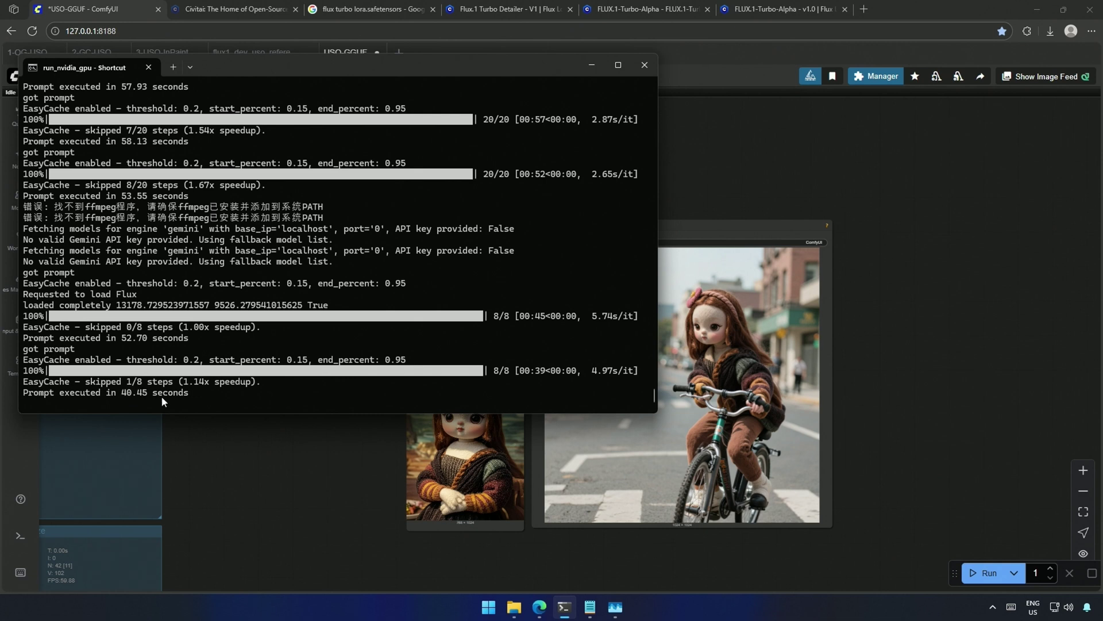
{"action": "left_click", "coordinate": [226, 471]}
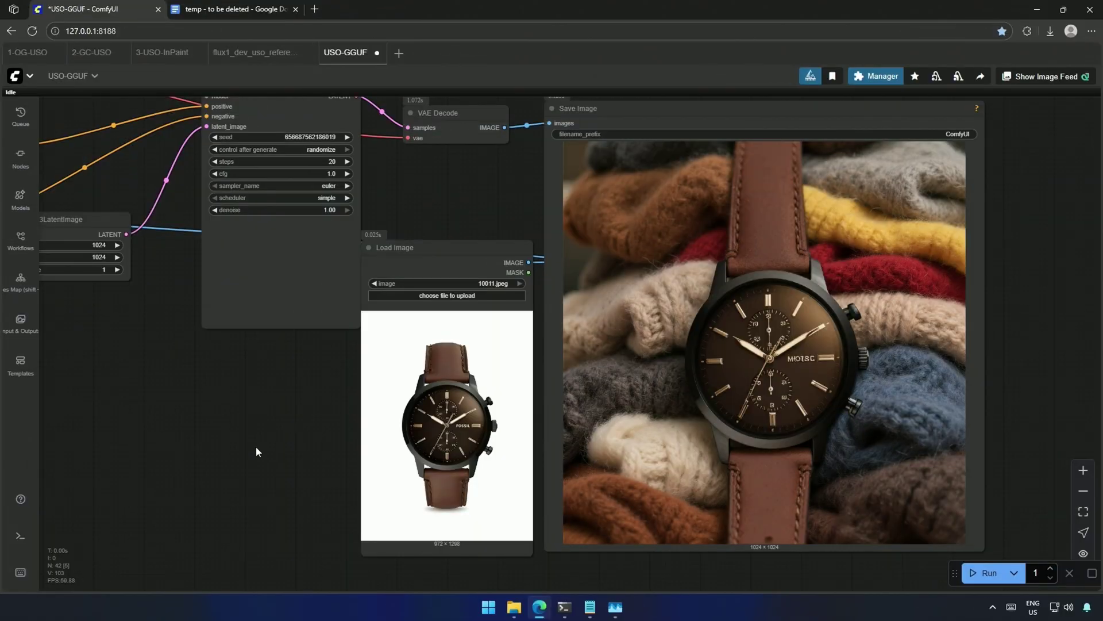
Step: Compare the generated watch images in Save Image with the 10011.jpeg reference in the Load Image node
{"action": "scroll", "coordinate": [263, 446], "scroll_direction": "up", "scroll_amount": 3}
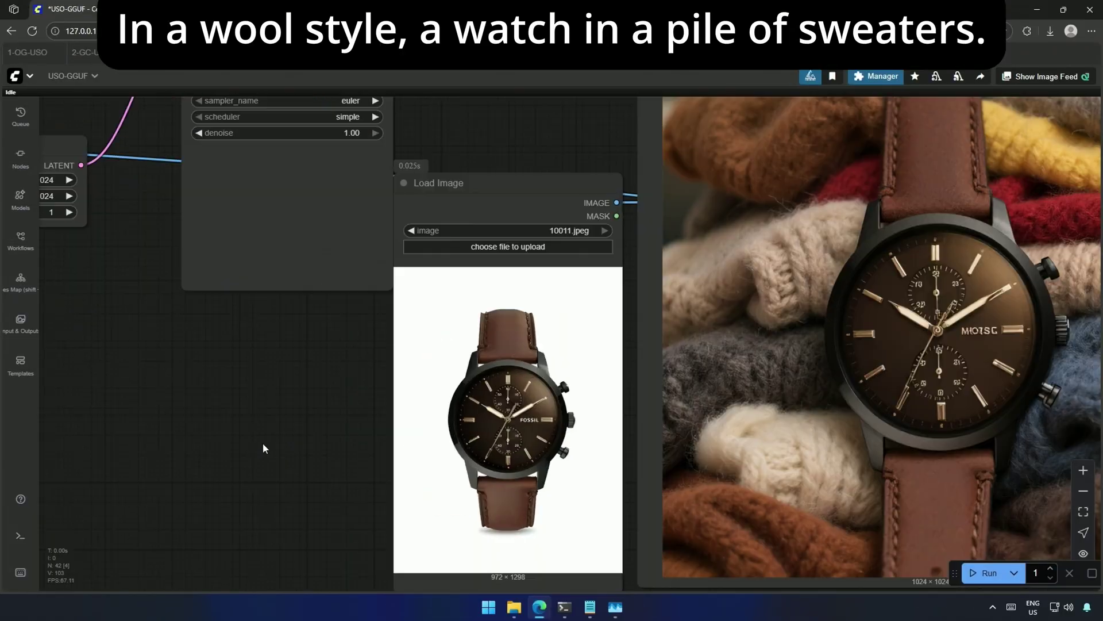
{"action": "left_click_drag", "start_coordinate": [267, 443], "coordinate": [5, 411]}
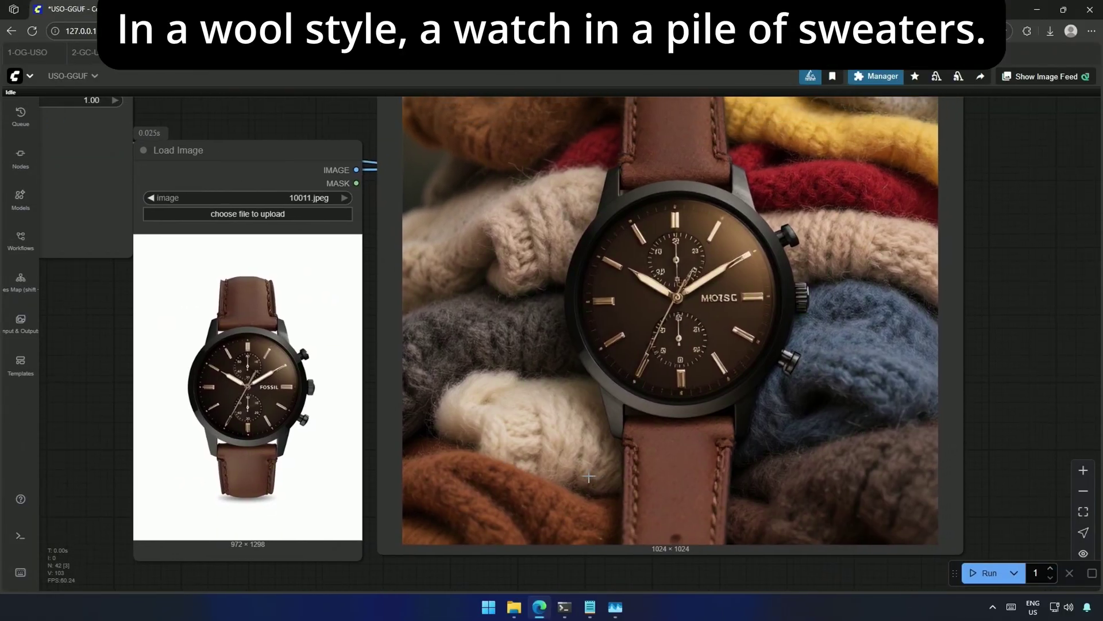
{"action": "scroll", "coordinate": [286, 399], "scroll_direction": "up", "scroll_amount": 3}
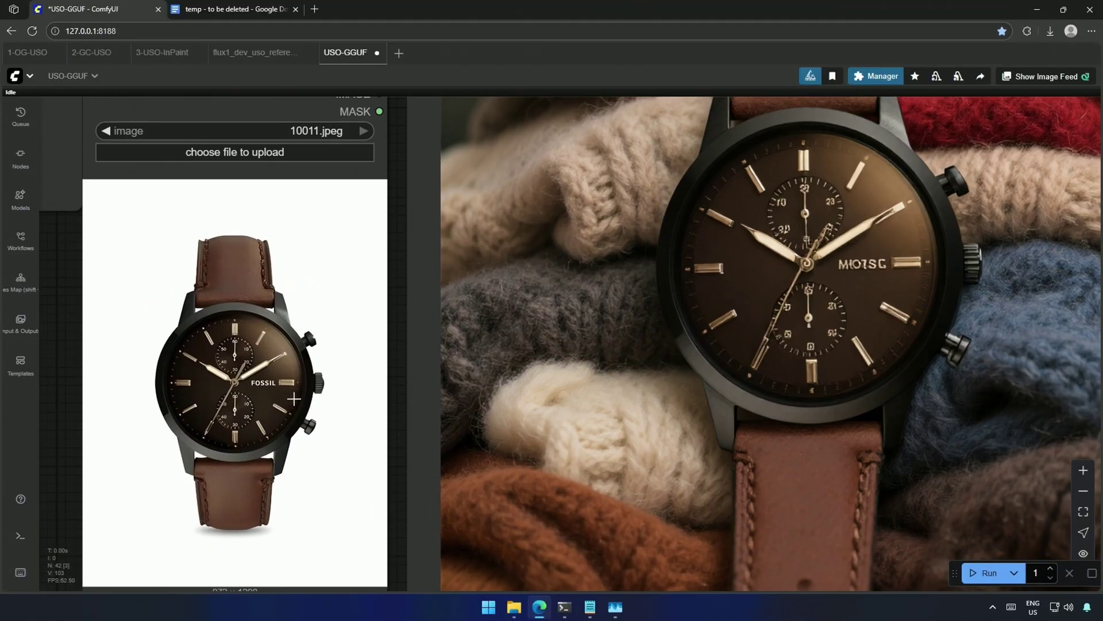
{"action": "scroll", "coordinate": [867, 281], "scroll_direction": "down", "scroll_amount": 2}
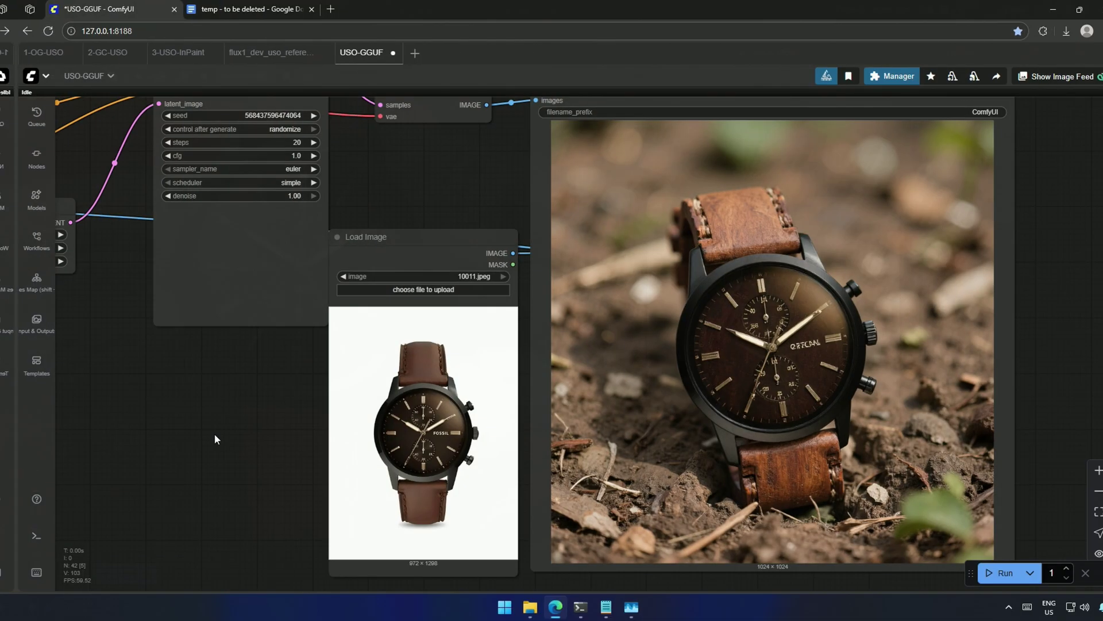
{"action": "left_click_drag", "start_coordinate": [215, 435], "coordinate": [199, 435]}
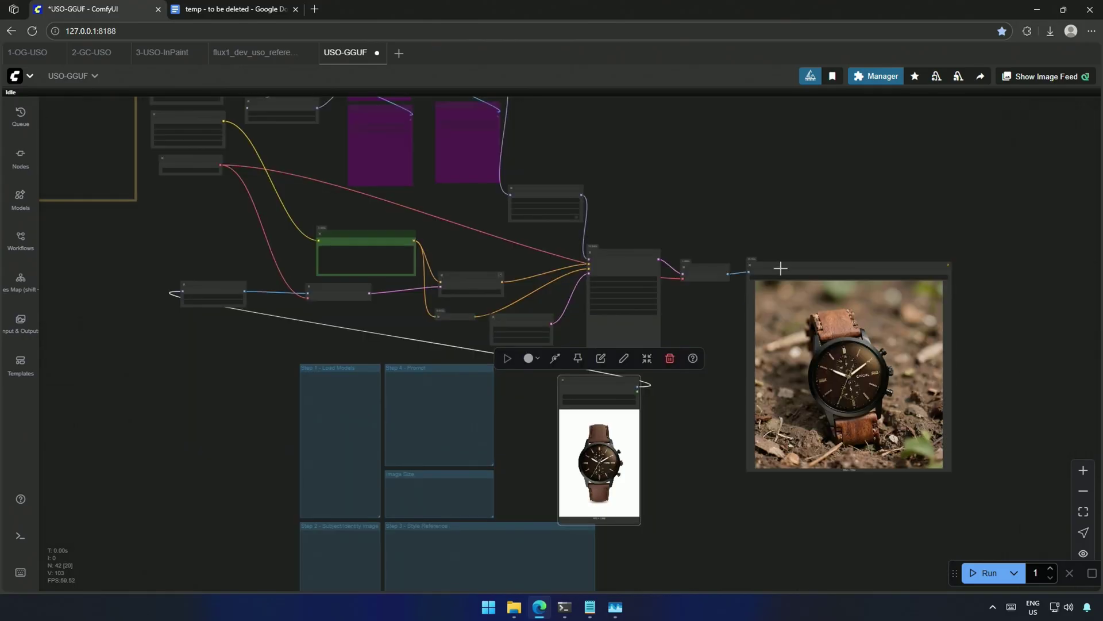
Step: Move the Save Image node further right and place the bypassed USOStyleReference and Load Image nodes between it and the watch reference
{"action": "left_click_drag", "start_coordinate": [781, 264], "coordinate": [925, 270]}
{"action": "left_click_drag", "start_coordinate": [347, 131], "coordinate": [687, 426]}
{"action": "left_click_drag", "start_coordinate": [450, 132], "coordinate": [786, 411]}
{"action": "left_click_drag", "start_coordinate": [723, 510], "coordinate": [612, 513]}
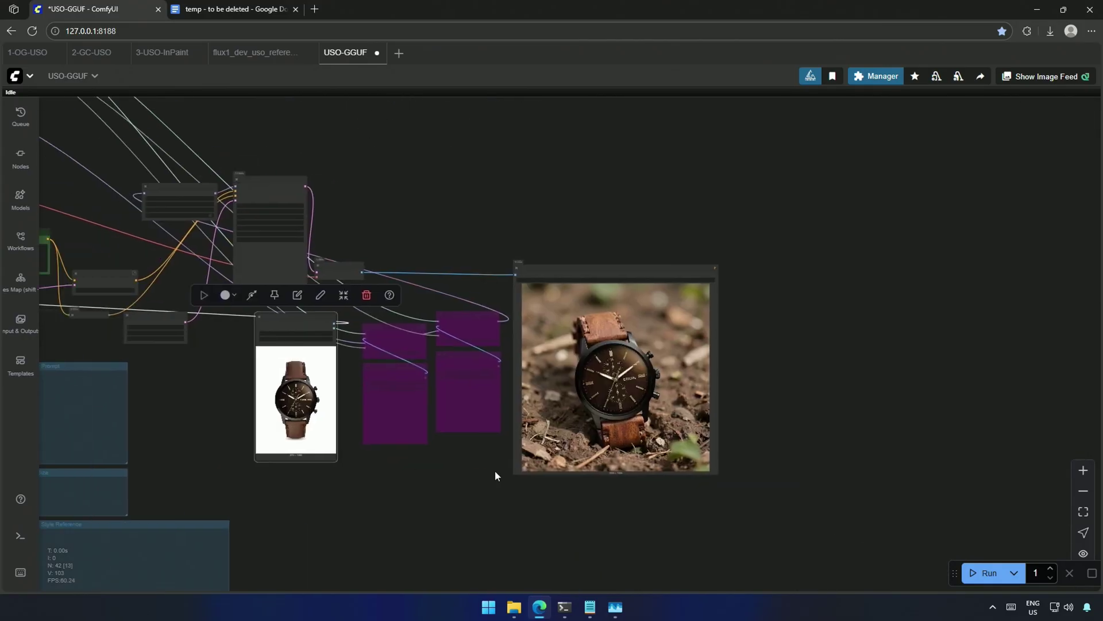
{"action": "scroll", "coordinate": [495, 471], "scroll_direction": "up", "scroll_amount": 8}
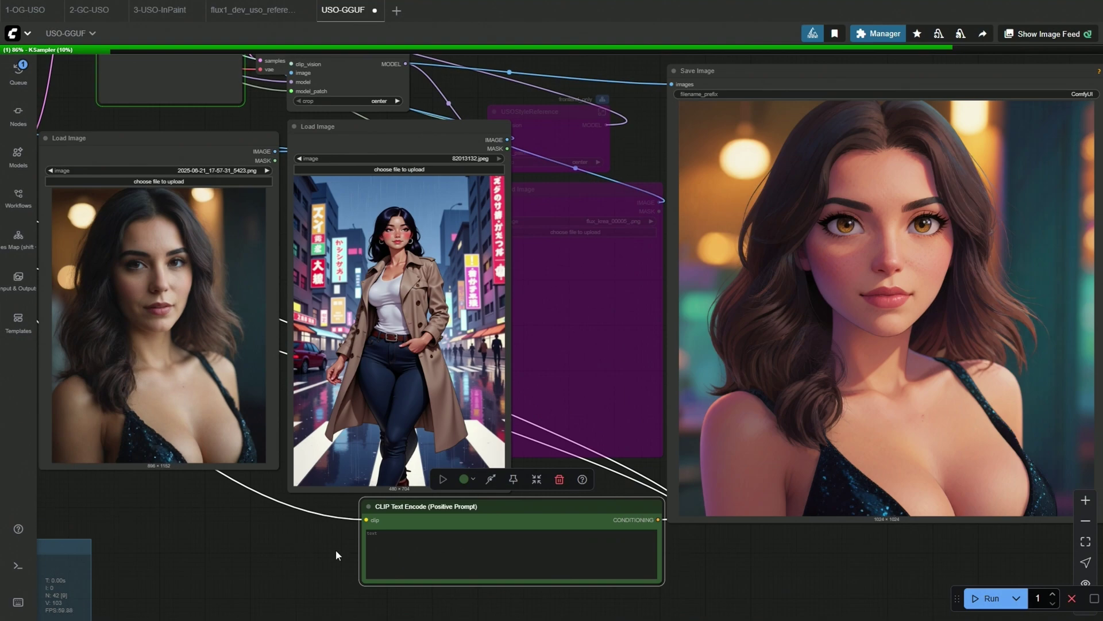
Step: Compare the generated portraits in Save Image with the woman's subject photo and the style reference images
{"action": "scroll", "coordinate": [283, 508], "scroll_direction": "up", "scroll_amount": 4}
{"action": "left_click_drag", "start_coordinate": [288, 511], "coordinate": [170, 569]}
{"action": "scroll", "coordinate": [171, 568], "scroll_direction": "down", "scroll_amount": 2}
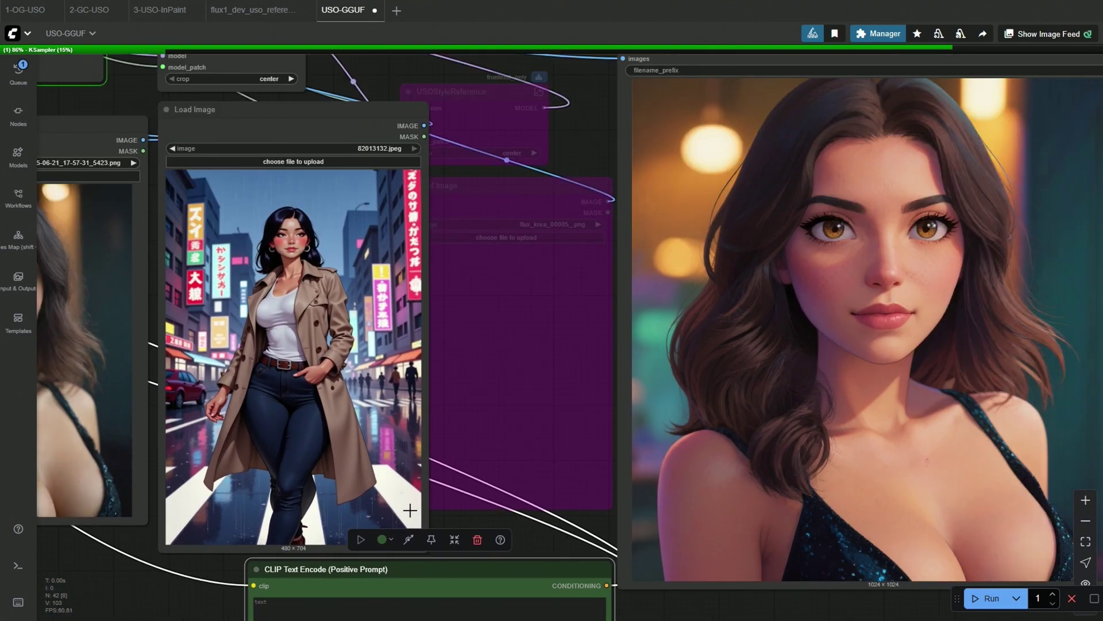
{"action": "left_click_drag", "start_coordinate": [564, 536], "coordinate": [622, 519]}
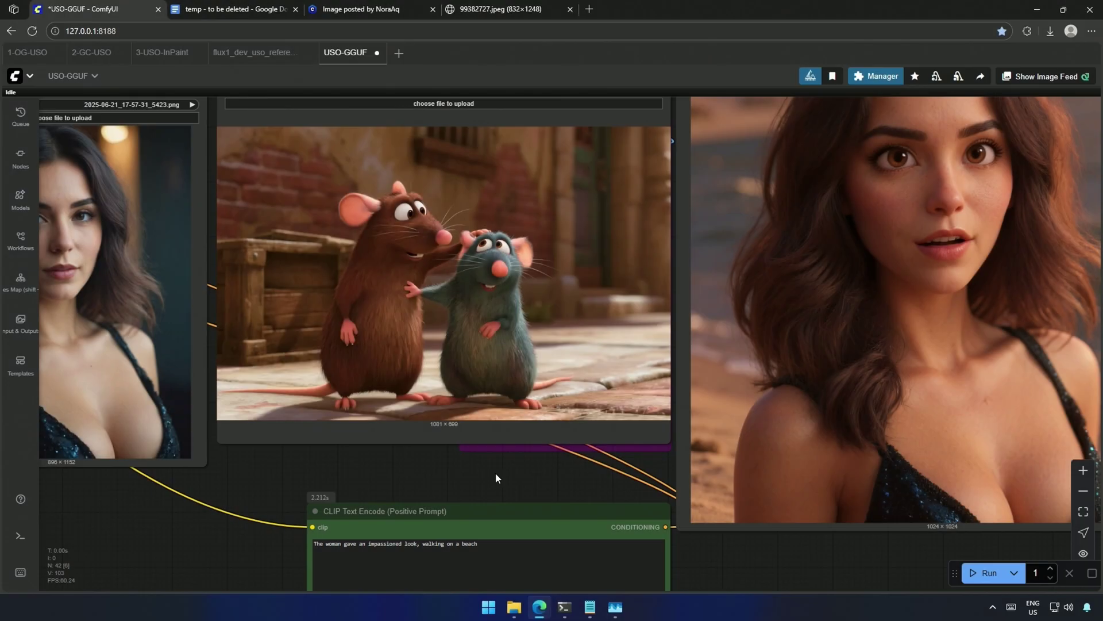
{"action": "left_click_drag", "start_coordinate": [495, 478], "coordinate": [367, 489]}
{"action": "scroll", "coordinate": [343, 478], "scroll_direction": "down", "scroll_amount": 2}
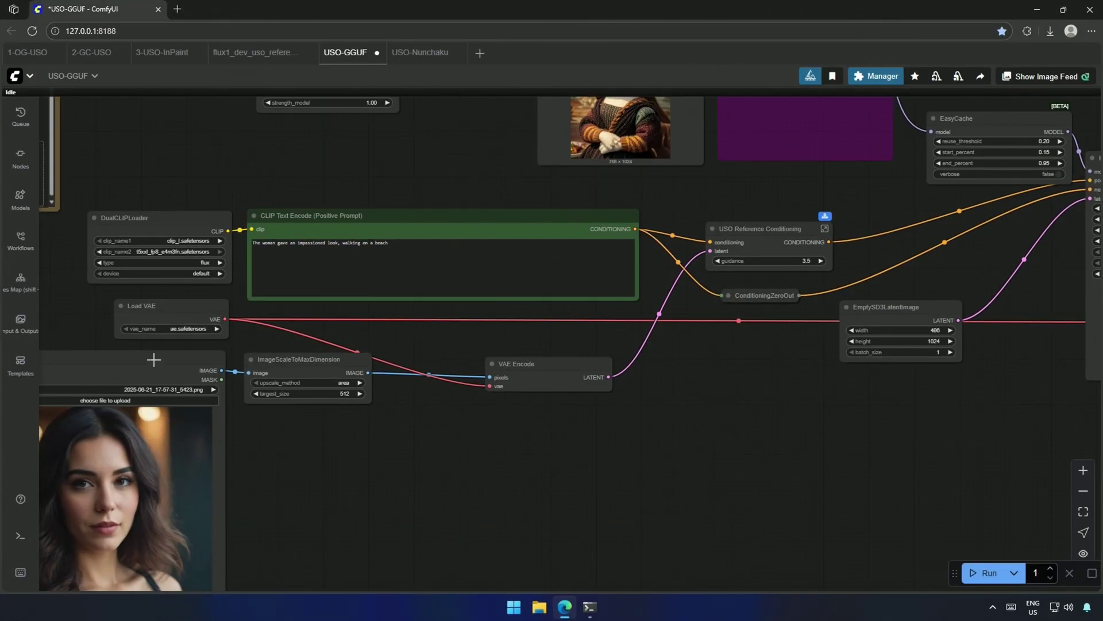
Step: Bypass the subject Load Image, ImageScaleToMaxDimension, VAE Encode and USO Reference Conditioning nodes together
{"action": "left_click", "coordinate": [153, 360]}
{"action": "left_click", "coordinate": [320, 361], "text": "shift"}
{"action": "left_click", "coordinate": [514, 365], "text": "shift"}
{"action": "left_click", "coordinate": [763, 228], "text": "shift"}
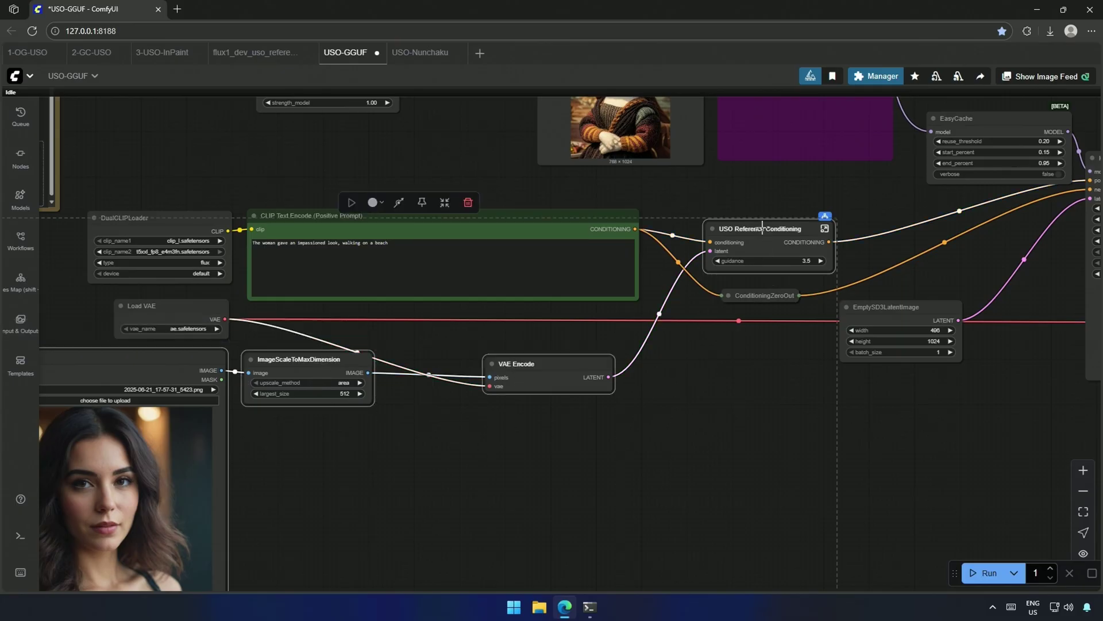
{"action": "left_click", "coordinate": [401, 202]}
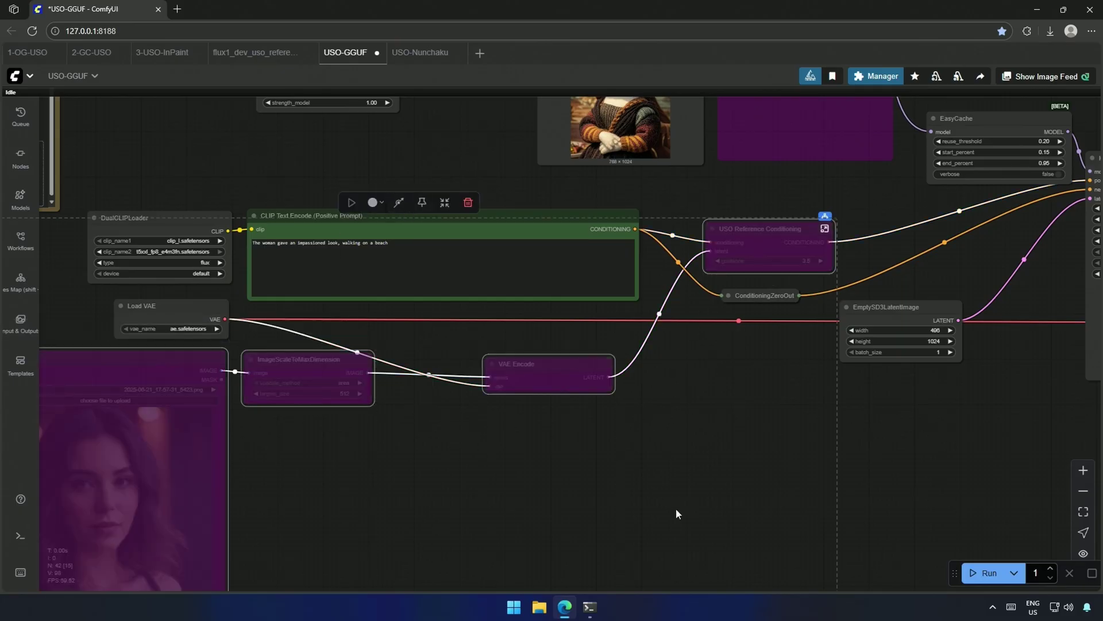
Step: Set the positive prompt to "a mouse sitting on the chair" and run the workflow with the doll_1 style reference
{"action": "scroll", "coordinate": [675, 506], "scroll_direction": "down", "scroll_amount": 4}
{"action": "scroll", "coordinate": [578, 486], "scroll_direction": "up", "scroll_amount": 5}
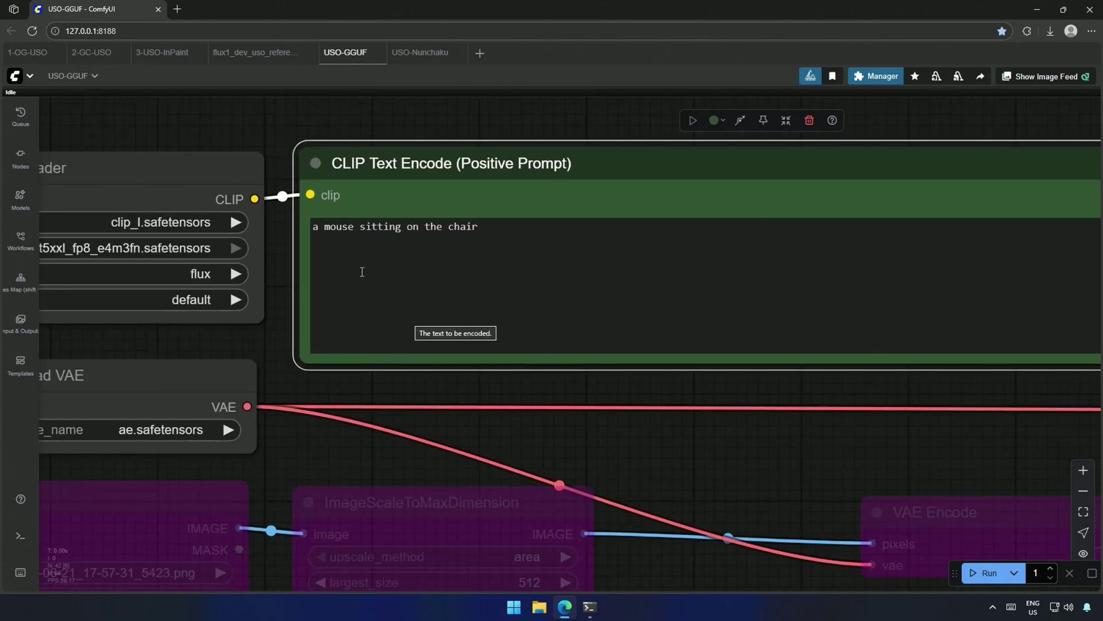
{"action": "scroll", "coordinate": [362, 272], "scroll_direction": "down", "scroll_amount": 6}
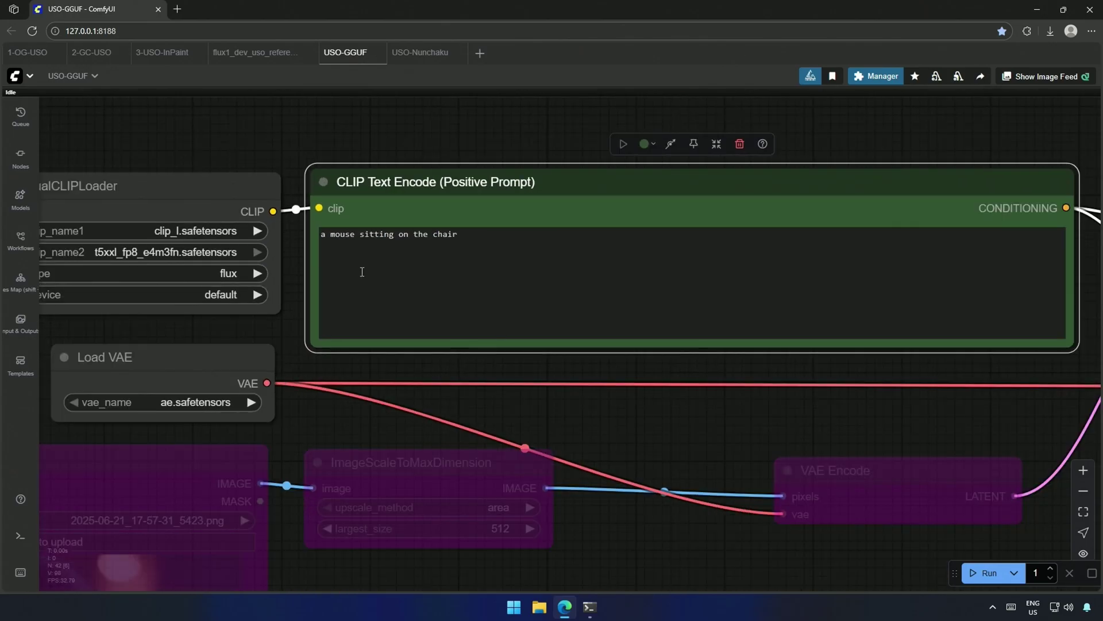
{"action": "scroll", "coordinate": [535, 446], "scroll_direction": "down", "scroll_amount": 2}
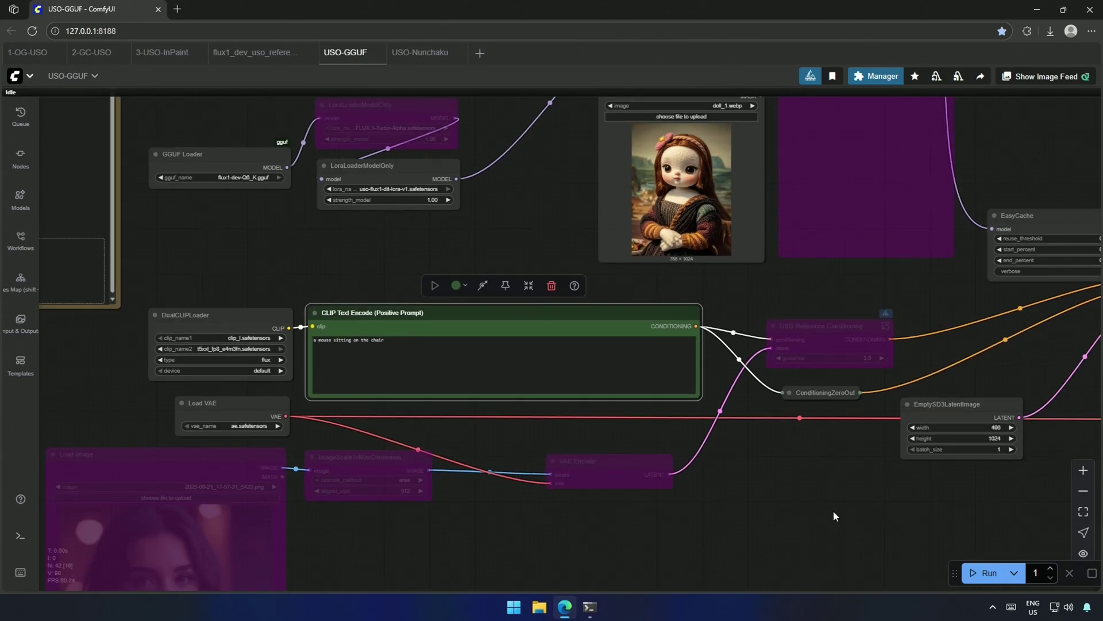
{"action": "left_click", "coordinate": [985, 573]}
{"action": "left_click_drag", "start_coordinate": [828, 538], "coordinate": [315, 472]}
{"action": "scroll", "coordinate": [813, 506], "scroll_direction": "down", "scroll_amount": 3}
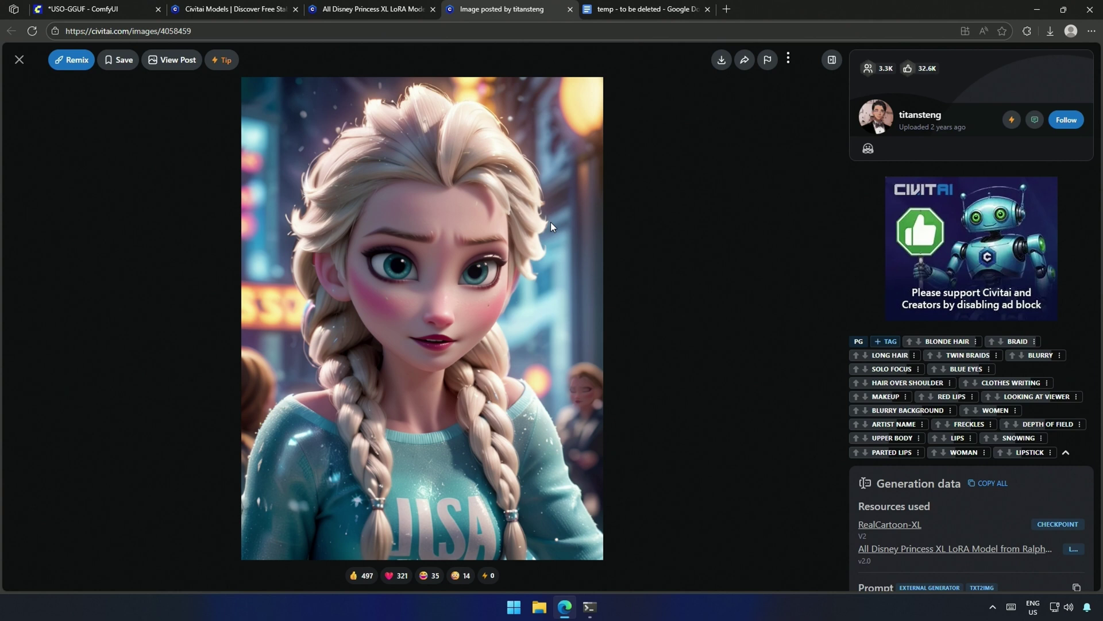
Step: Open the context options of the blonde braided cartoon character image on its Civitai page
{"action": "right_click", "coordinate": [551, 224]}
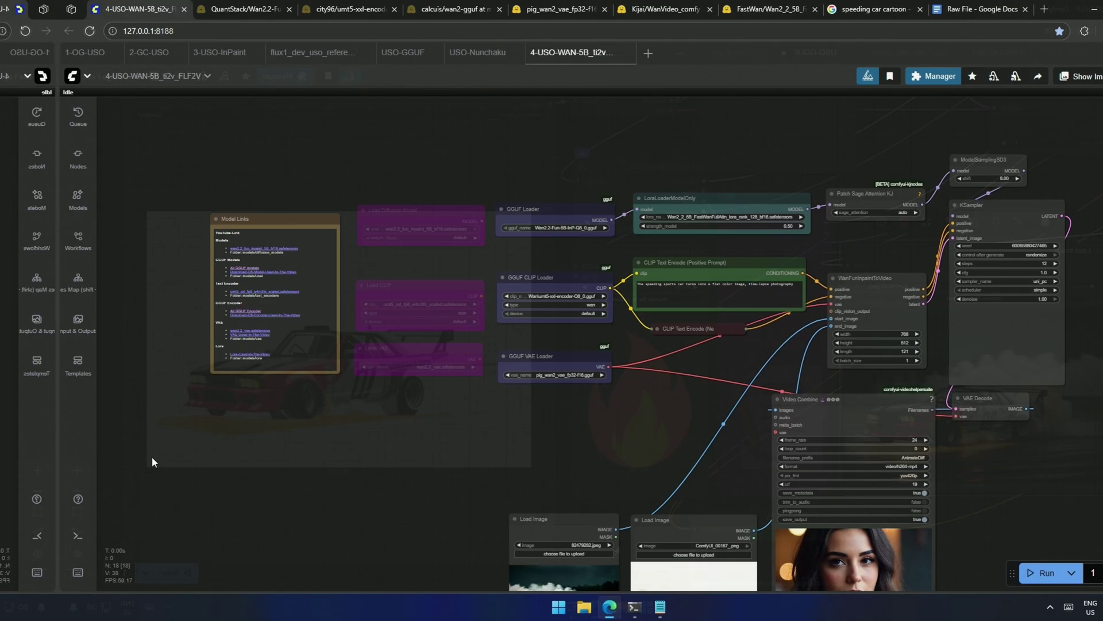
Step: Examine the start and end car images and the positive prompt in the 4-USO-WAN-5B_ti2v_FLF2V workflow
{"action": "scroll", "coordinate": [260, 470], "scroll_direction": "down", "scroll_amount": 2}
{"action": "left_click_drag", "start_coordinate": [293, 541], "coordinate": [216, 385]}
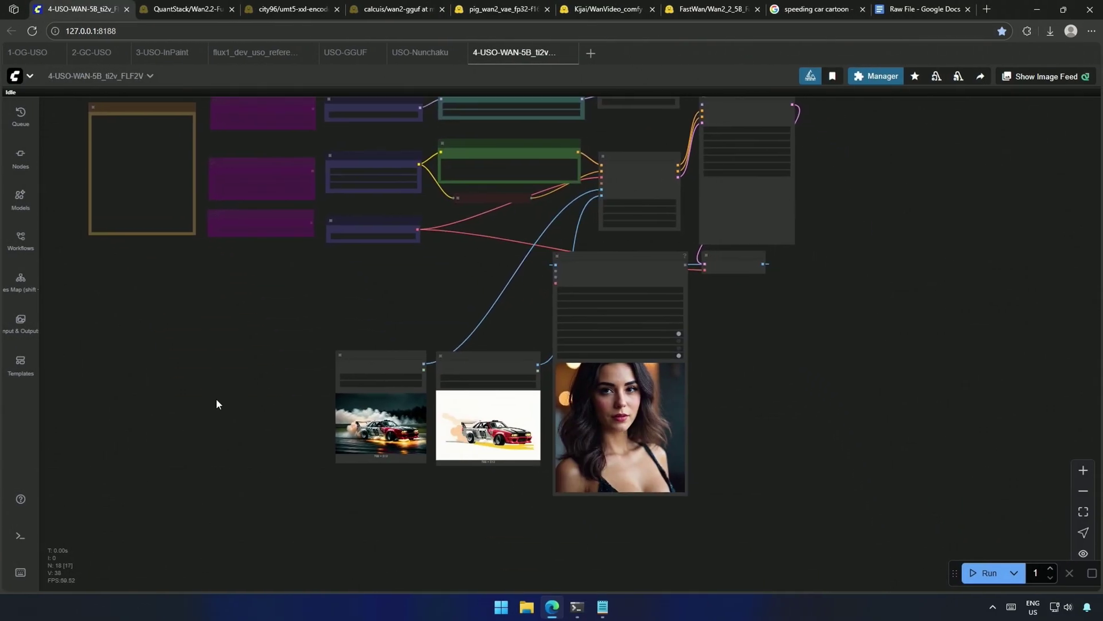
{"action": "scroll", "coordinate": [491, 523], "scroll_direction": "up", "scroll_amount": 5}
{"action": "scroll", "coordinate": [439, 489], "scroll_direction": "down", "scroll_amount": 3}
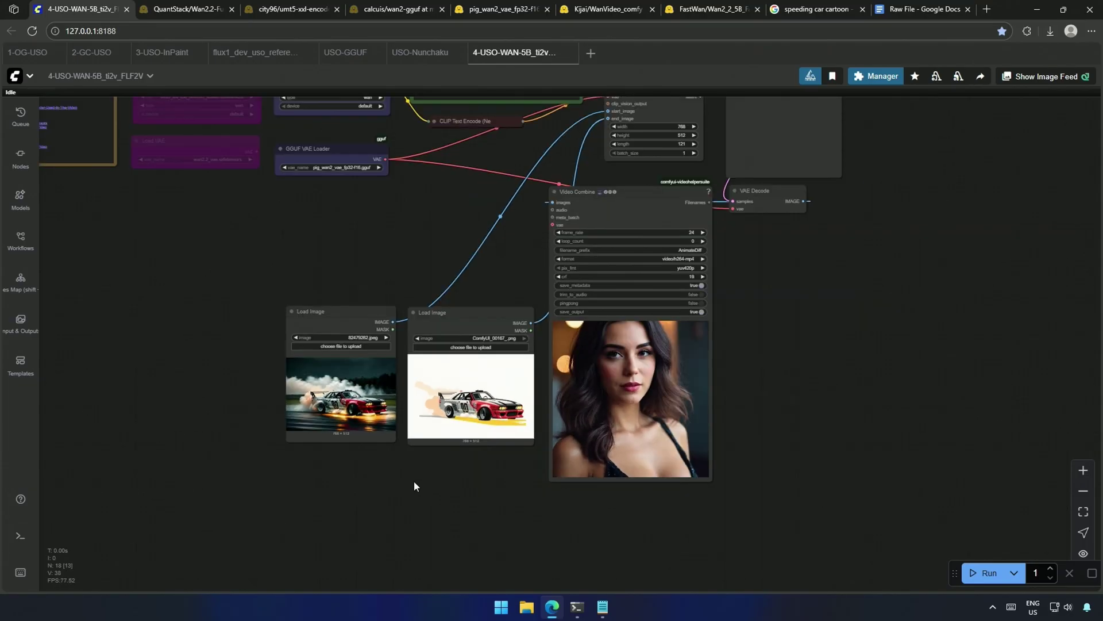
{"action": "scroll", "coordinate": [341, 406], "scroll_direction": "up", "scroll_amount": 5}
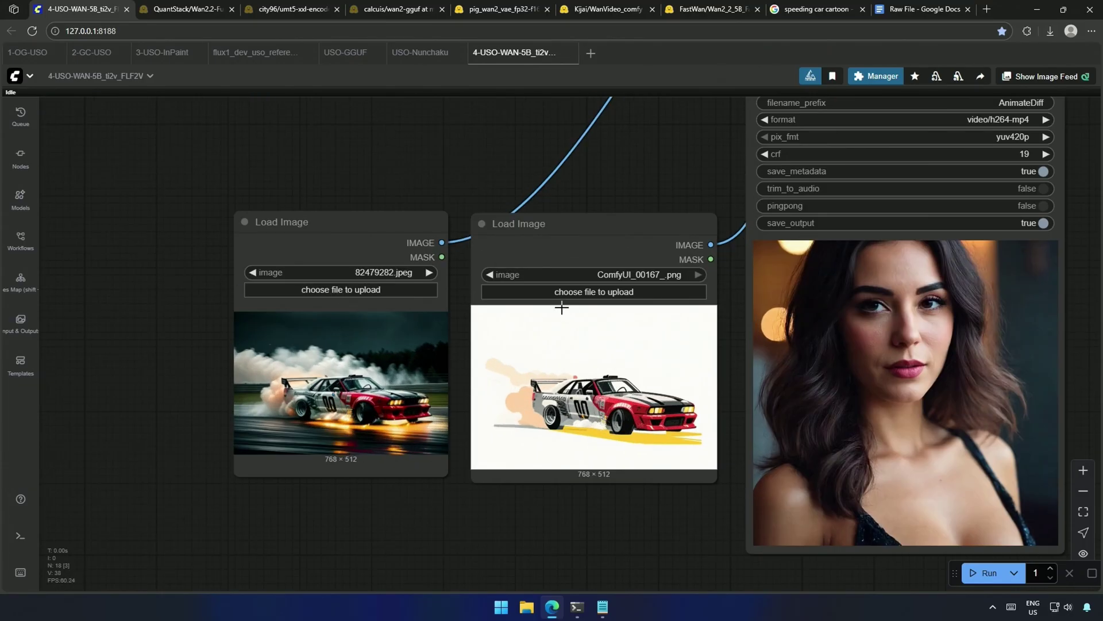
{"action": "scroll", "coordinate": [458, 289], "scroll_direction": "down", "scroll_amount": 3}
{"action": "left_click_drag", "start_coordinate": [379, 138], "coordinate": [446, 480]}
{"action": "scroll", "coordinate": [446, 481], "scroll_direction": "up", "scroll_amount": 5}
{"action": "left_click_drag", "start_coordinate": [525, 432], "coordinate": [241, 620]}
{"action": "scroll", "coordinate": [337, 409], "scroll_direction": "up", "scroll_amount": 5}
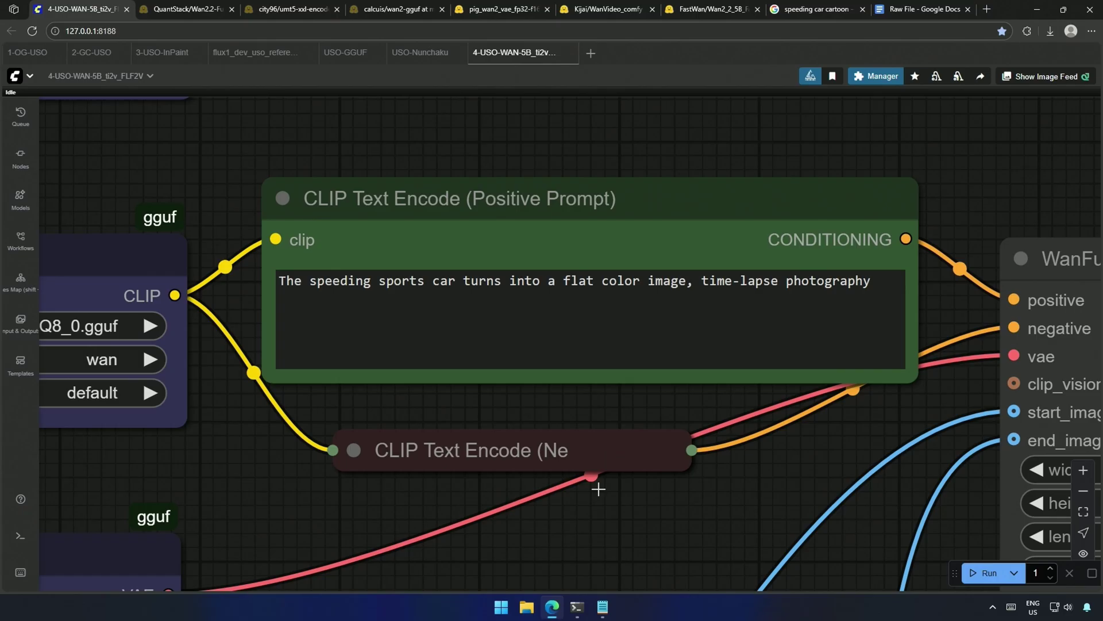
Step: Run the 4-USO-WAN-5B_ti2v_FLF2V workflow and check the run_nvidia_gpu terminal for the sage attention patching line
{"action": "scroll", "coordinate": [581, 521], "scroll_direction": "down", "scroll_amount": 8}
{"action": "scroll", "coordinate": [474, 383], "scroll_direction": "down", "scroll_amount": 2}
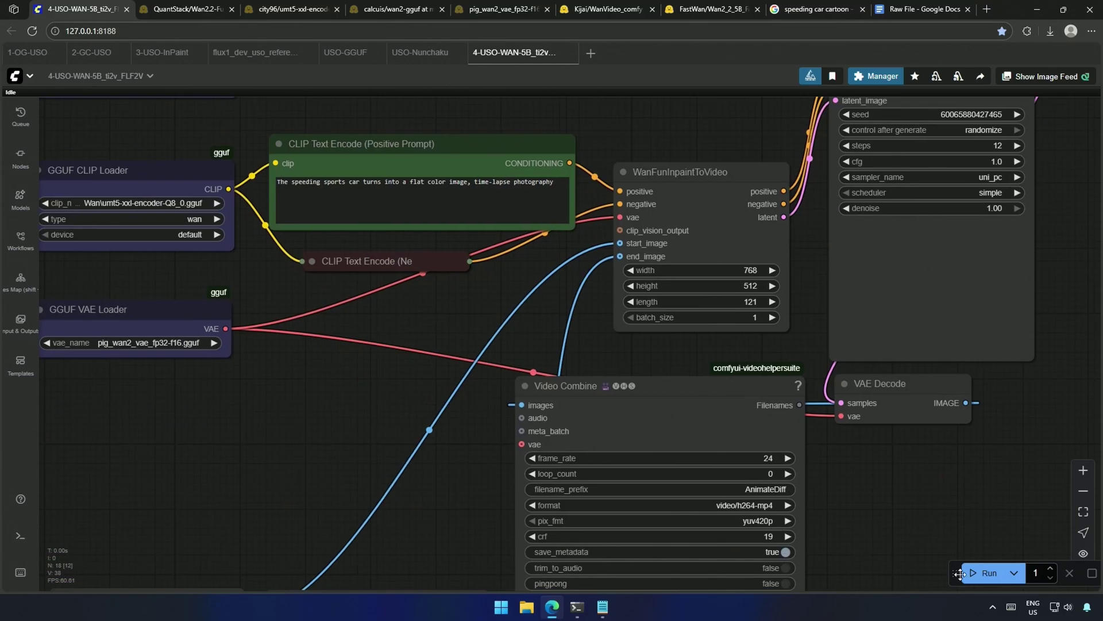
{"action": "left_click", "coordinate": [983, 573]}
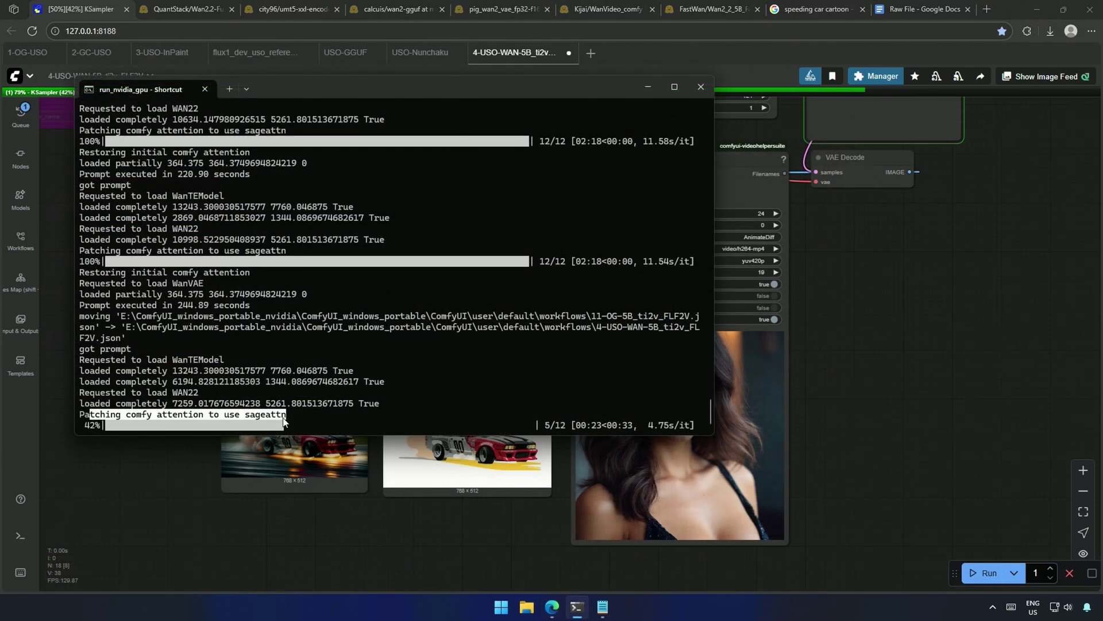
{"action": "left_click", "coordinate": [292, 415]}
{"action": "left_click", "coordinate": [99, 520]}
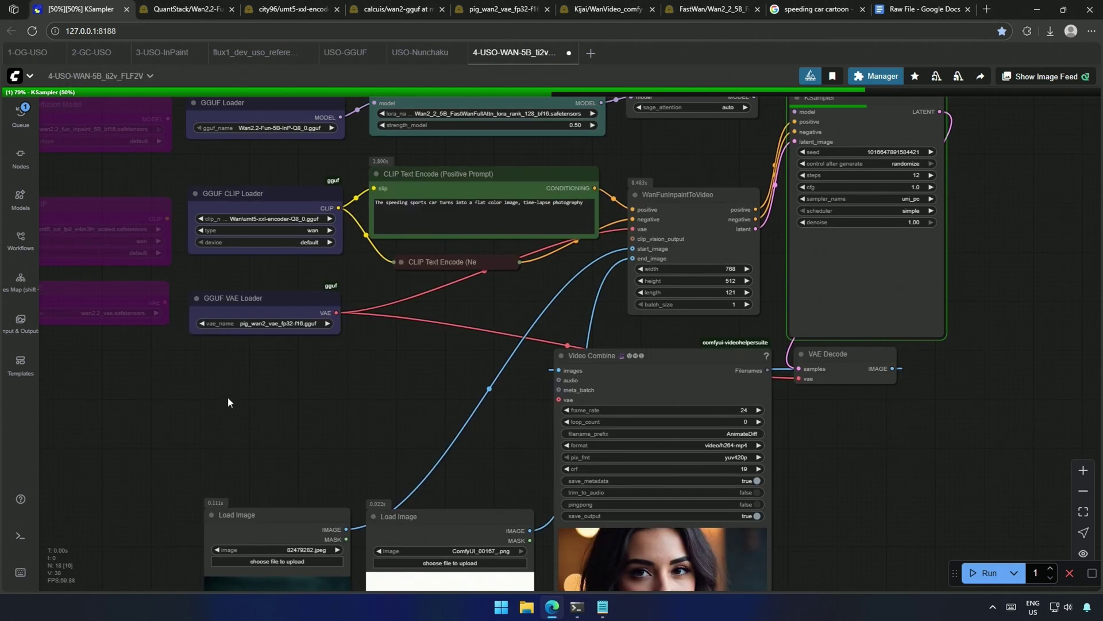
Step: Locate and select the Patch Sage Attention KJ node between LoraLoaderModelOnly and ModelSamplingSD3
{"action": "left_click_drag", "start_coordinate": [229, 397], "coordinate": [185, 605]}
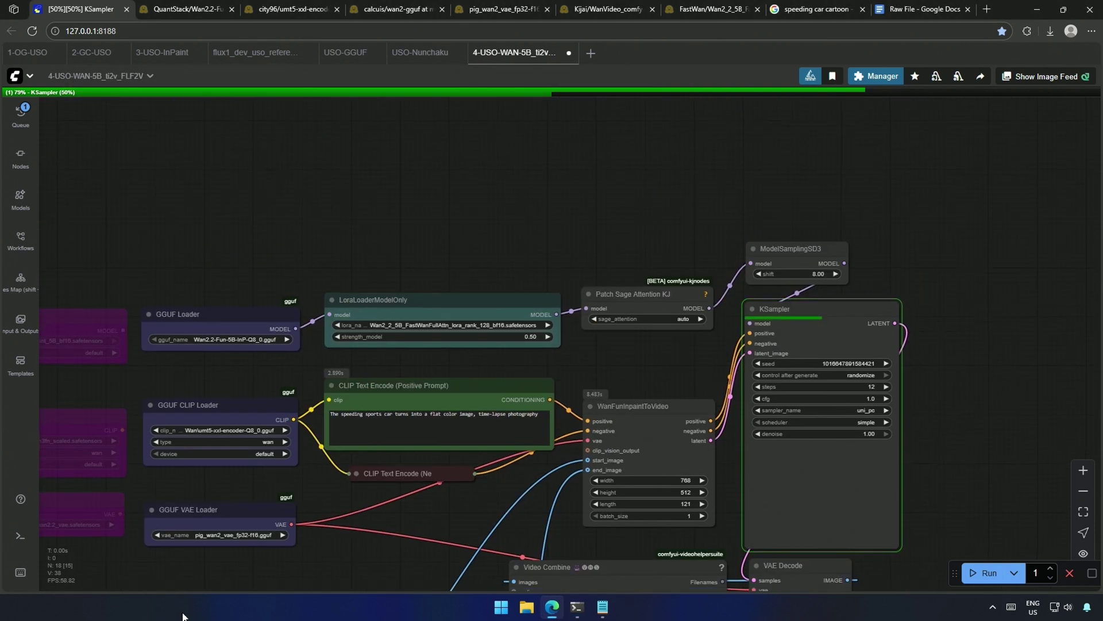
{"action": "scroll", "coordinate": [660, 353], "scroll_direction": "up", "scroll_amount": 5}
{"action": "left_click", "coordinate": [659, 223]}
{"action": "scroll", "coordinate": [677, 360], "scroll_direction": "down", "scroll_amount": 7}
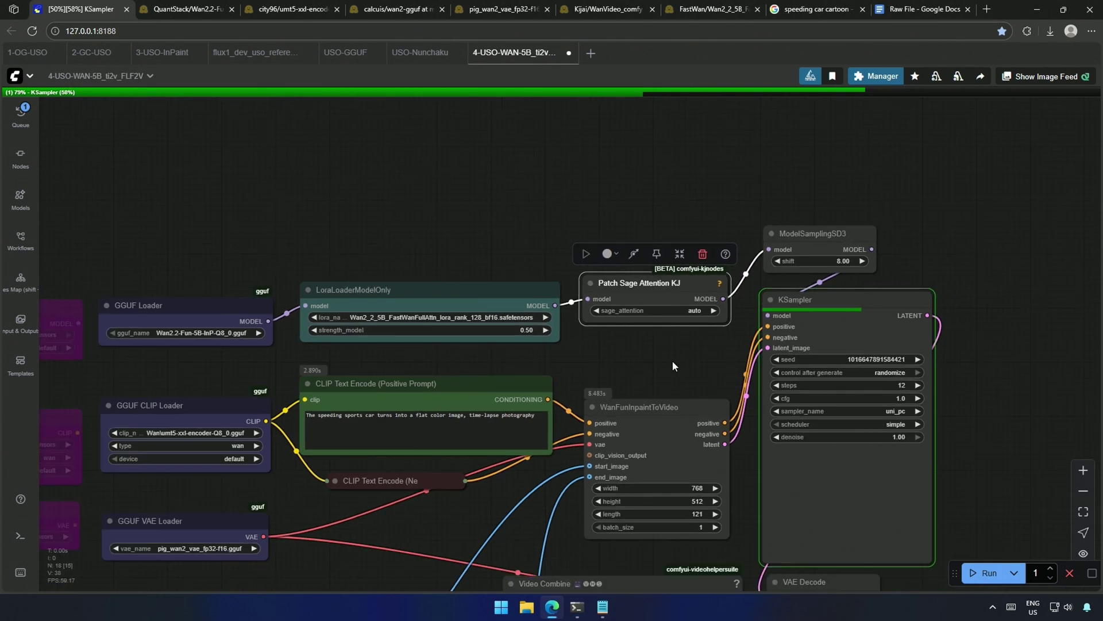
Step: Look over the car images and Video Combine node, and check the video sampling progress in the run_nvidia_gpu terminal
{"action": "left_click_drag", "start_coordinate": [670, 361], "coordinate": [759, 236]}
{"action": "left_click_drag", "start_coordinate": [449, 485], "coordinate": [449, 430]}
{"action": "scroll", "coordinate": [449, 430], "scroll_direction": "down", "scroll_amount": 5}
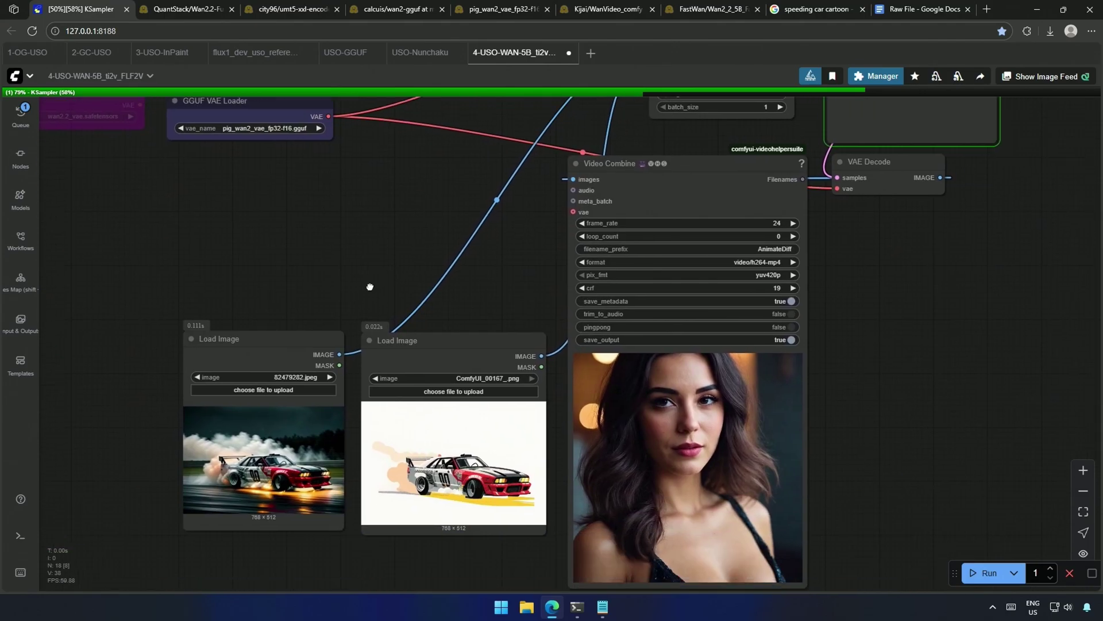
{"action": "left_click", "coordinate": [577, 611]}
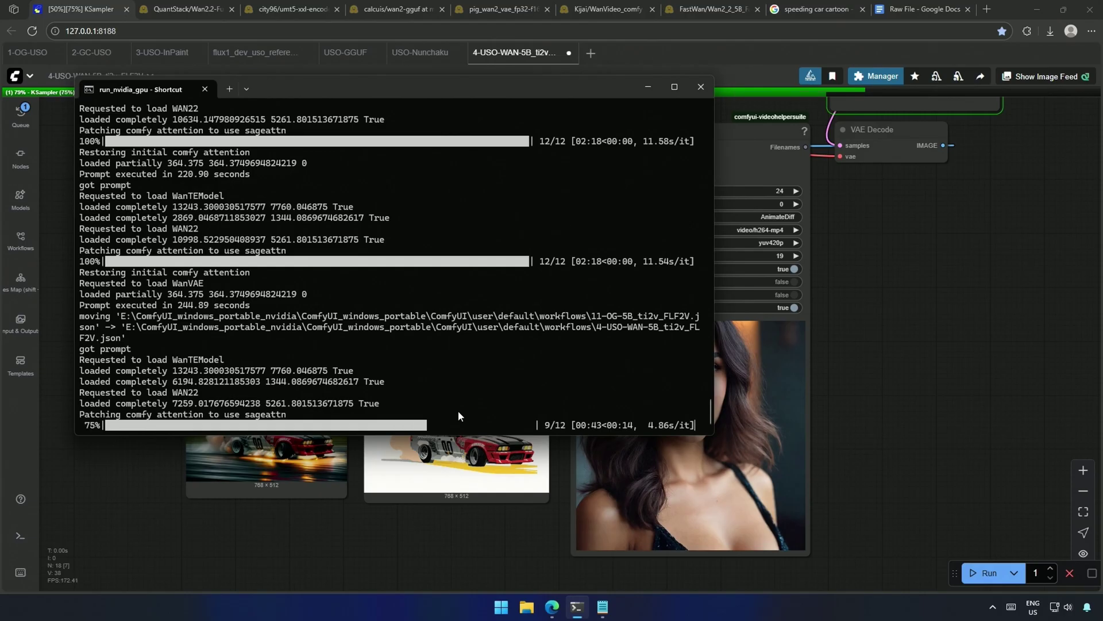
Step: Check the prompt execution time in the run_nvidia_gpu terminal, and look over the car images and nodes of the FLF2V workflow
{"action": "left_click_drag", "start_coordinate": [183, 415], "coordinate": [239, 415]}
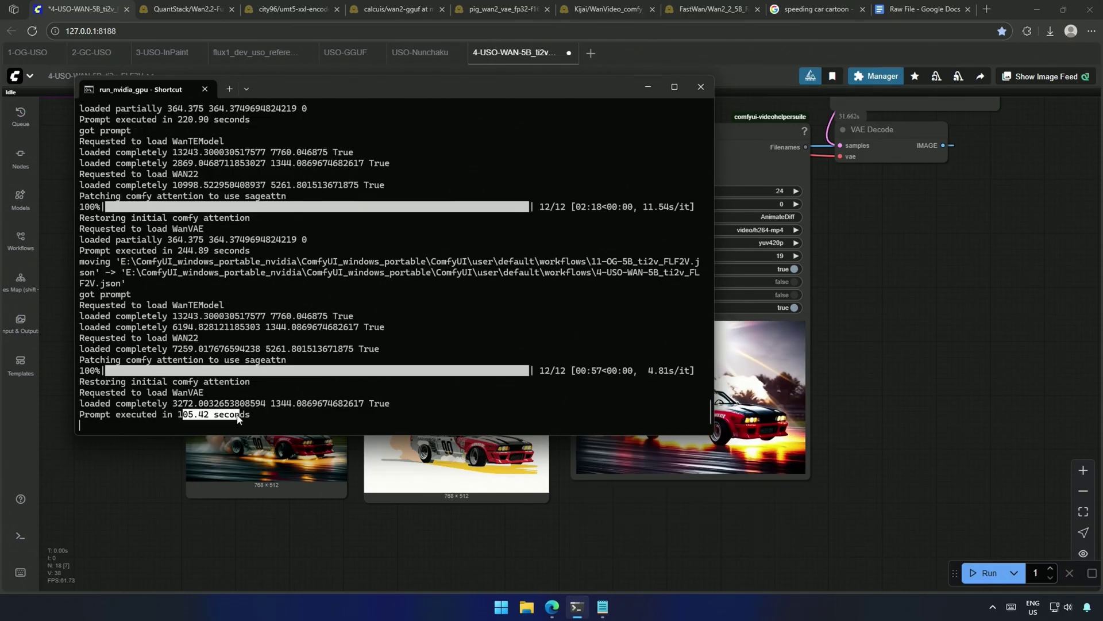
{"action": "left_click", "coordinate": [126, 505]}
{"action": "scroll", "coordinate": [632, 557], "scroll_direction": "up", "scroll_amount": 5}
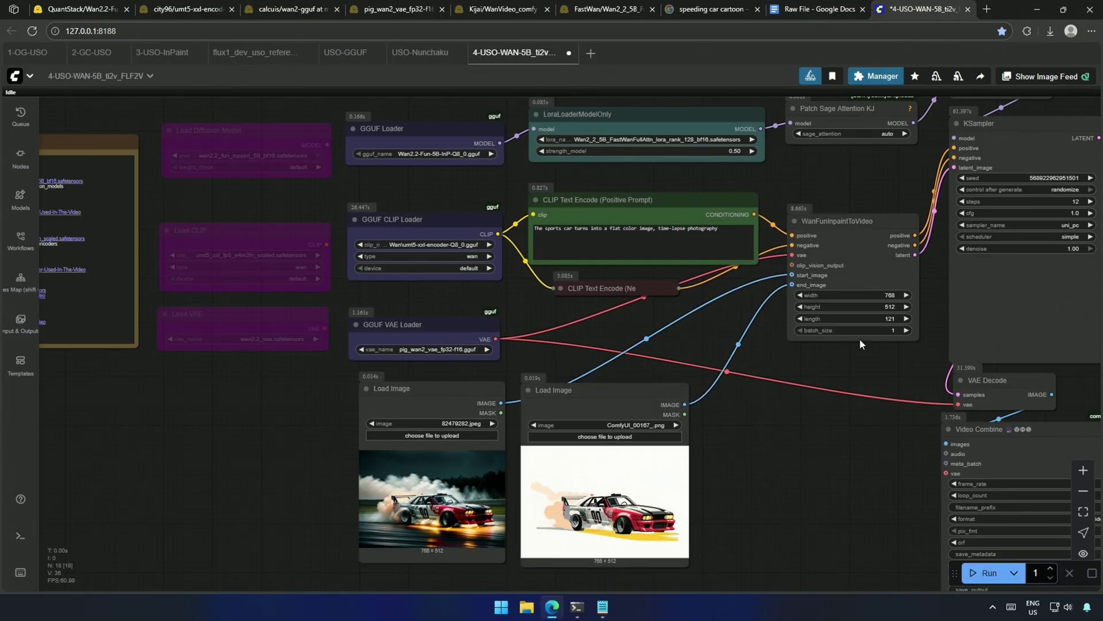
{"action": "scroll", "coordinate": [862, 338], "scroll_direction": "up", "scroll_amount": 3}
{"action": "scroll", "coordinate": [779, 300], "scroll_direction": "down", "scroll_amount": 3}
{"action": "left_click_drag", "start_coordinate": [617, 417], "coordinate": [799, 415]}
{"action": "left_click_drag", "start_coordinate": [536, 391], "coordinate": [539, 402]}
{"action": "scroll", "coordinate": [442, 462], "scroll_direction": "up", "scroll_amount": 4}
{"action": "left_click_drag", "start_coordinate": [432, 466], "coordinate": [318, 547]}
{"action": "scroll", "coordinate": [320, 536], "scroll_direction": "down", "scroll_amount": 1}
{"action": "scroll", "coordinate": [320, 537], "scroll_direction": "down", "scroll_amount": 3}
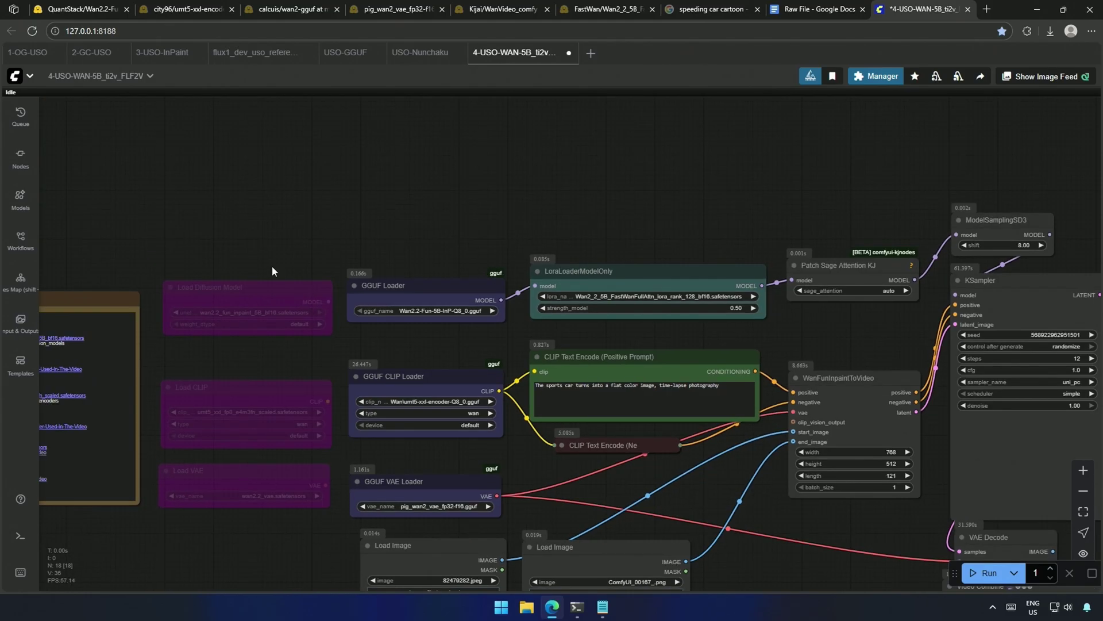
{"action": "left_click_drag", "start_coordinate": [268, 253], "coordinate": [227, 423]}
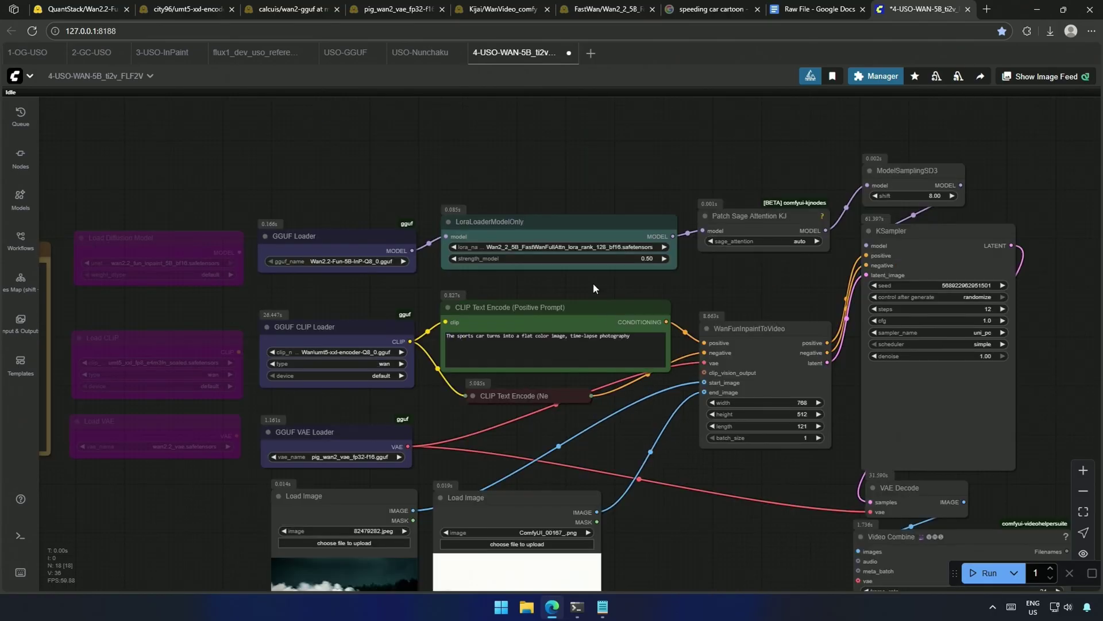
Step: Inspect the LoraLoaderModelOnly node and the neighbouring Patch Sage Attention KJ node, selecting each in turn
{"action": "scroll", "coordinate": [597, 281], "scroll_direction": "up", "scroll_amount": 4}
{"action": "left_click", "coordinate": [532, 202]}
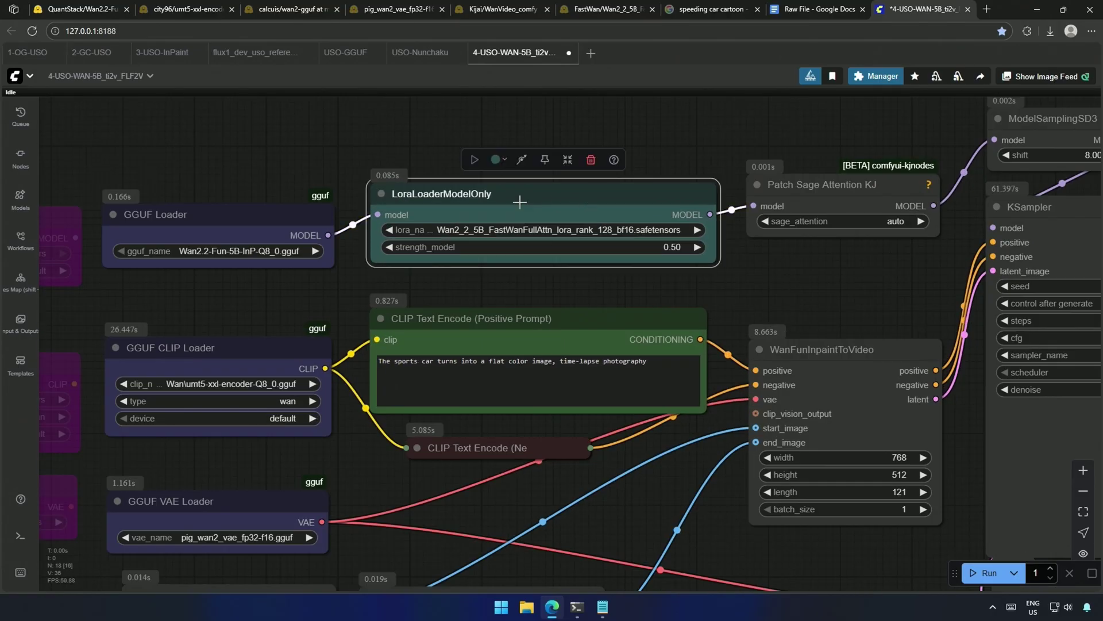
{"action": "left_click_drag", "start_coordinate": [806, 260], "coordinate": [535, 334]}
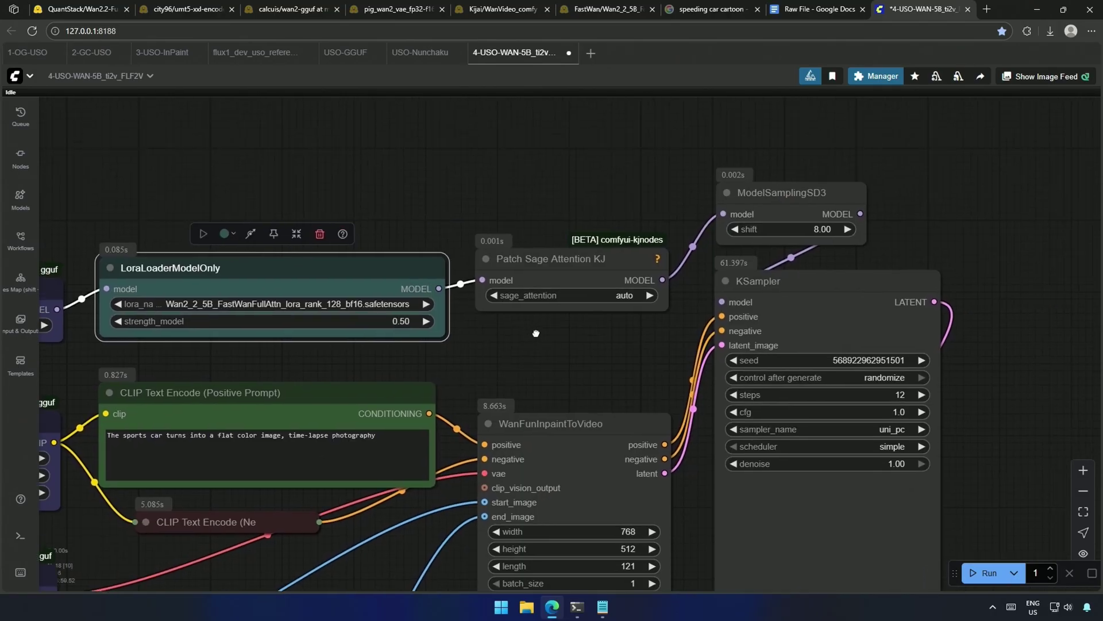
{"action": "left_click", "coordinate": [566, 253]}
Step: Find the Model Links note and open its All GGUF models link
{"action": "left_click_drag", "start_coordinate": [616, 356], "coordinate": [556, 275]}
{"action": "scroll", "coordinate": [557, 277], "scroll_direction": "down", "scroll_amount": 4}
{"action": "left_click_drag", "start_coordinate": [599, 479], "coordinate": [546, 256]}
{"action": "left_click_drag", "start_coordinate": [190, 229], "coordinate": [968, 527]}
{"action": "scroll", "coordinate": [519, 385], "scroll_direction": "up", "scroll_amount": 2}
{"action": "scroll", "coordinate": [698, 338], "scroll_direction": "up", "scroll_amount": 2}
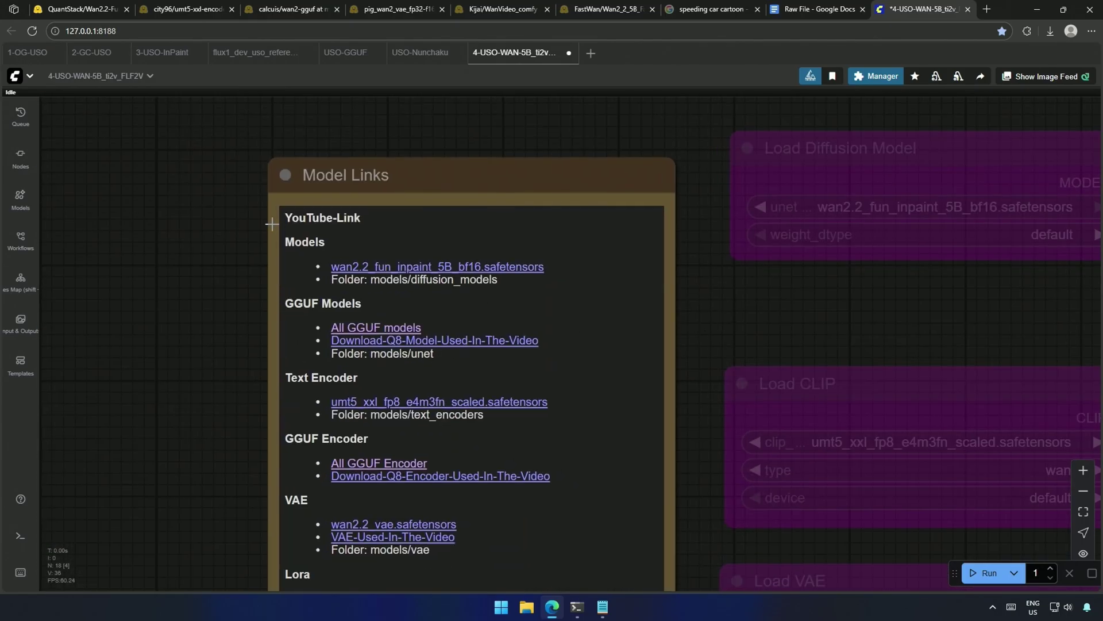
{"action": "scroll", "coordinate": [192, 291], "scroll_direction": "down", "scroll_amount": 2}
{"action": "left_click", "coordinate": [357, 278]}
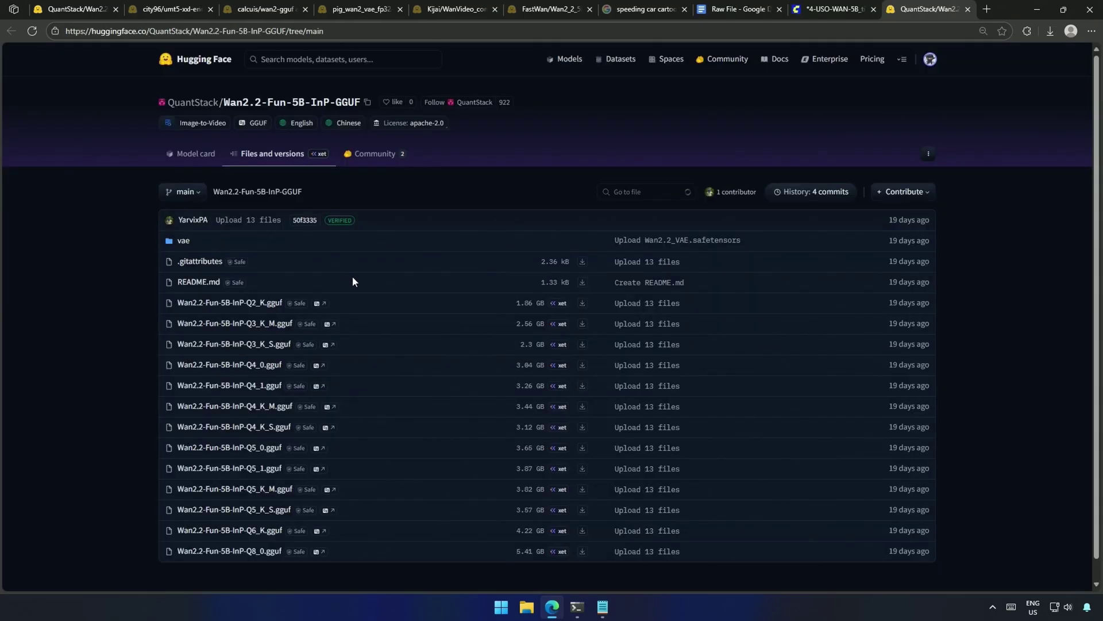
Step: Review the Wan2.2-Fun-5B-InP-GGUF files and sizes, highlight the Q8_0 file's row, and close the Hugging Face page
{"action": "left_click_drag", "start_coordinate": [356, 278], "coordinate": [426, 563]}
{"action": "left_click", "coordinate": [109, 405]}
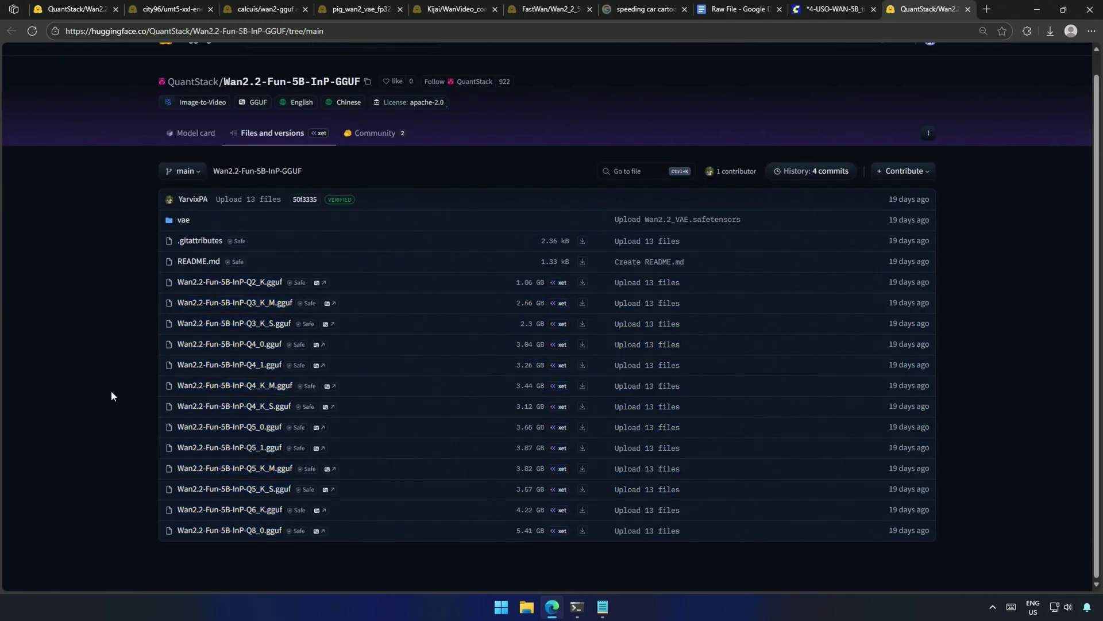
{"action": "scroll", "coordinate": [111, 390], "scroll_direction": "up", "scroll_amount": 1}
{"action": "left_click_drag", "start_coordinate": [136, 309], "coordinate": [575, 306]}
{"action": "left_click", "coordinate": [98, 428]}
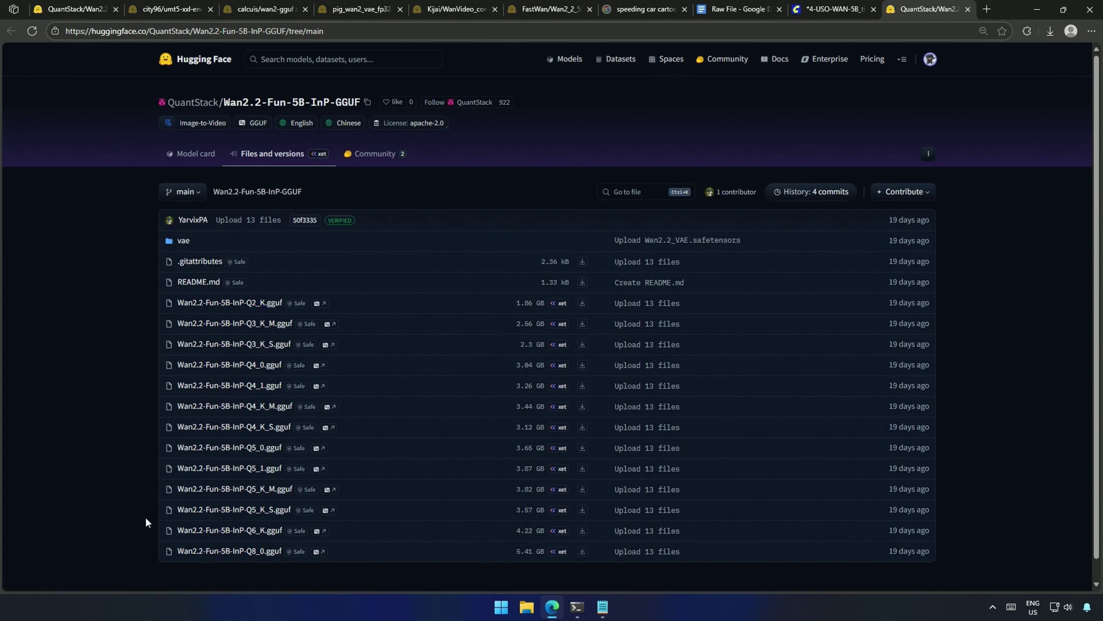
{"action": "left_click_drag", "start_coordinate": [157, 550], "coordinate": [607, 563]}
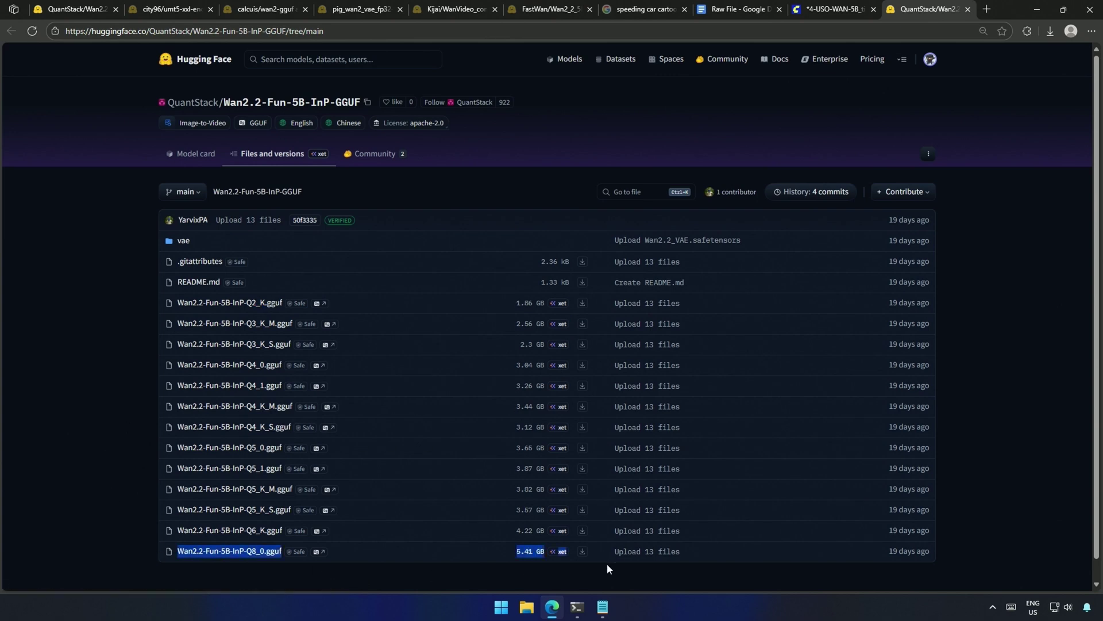
{"action": "left_click", "coordinate": [502, 579]}
{"action": "key", "text": "ctrl+w"}
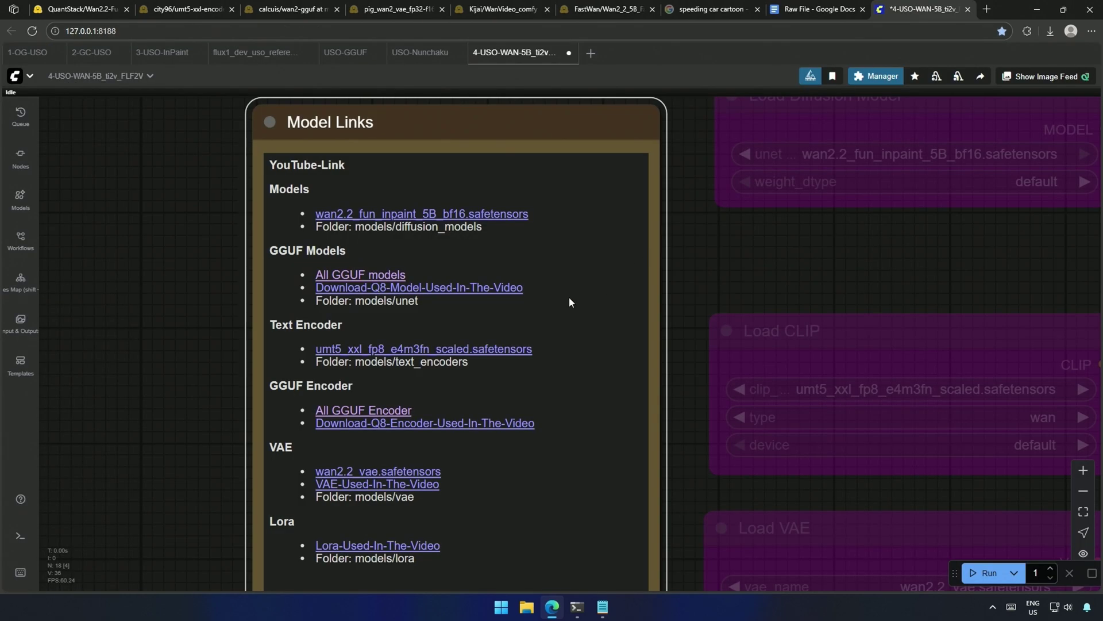
Step: Try the Download-Q8-Model-Used-In-The-Video link, dismiss the download request, and look over the remaining VAE and Lora links
{"action": "left_click", "coordinate": [452, 289]}
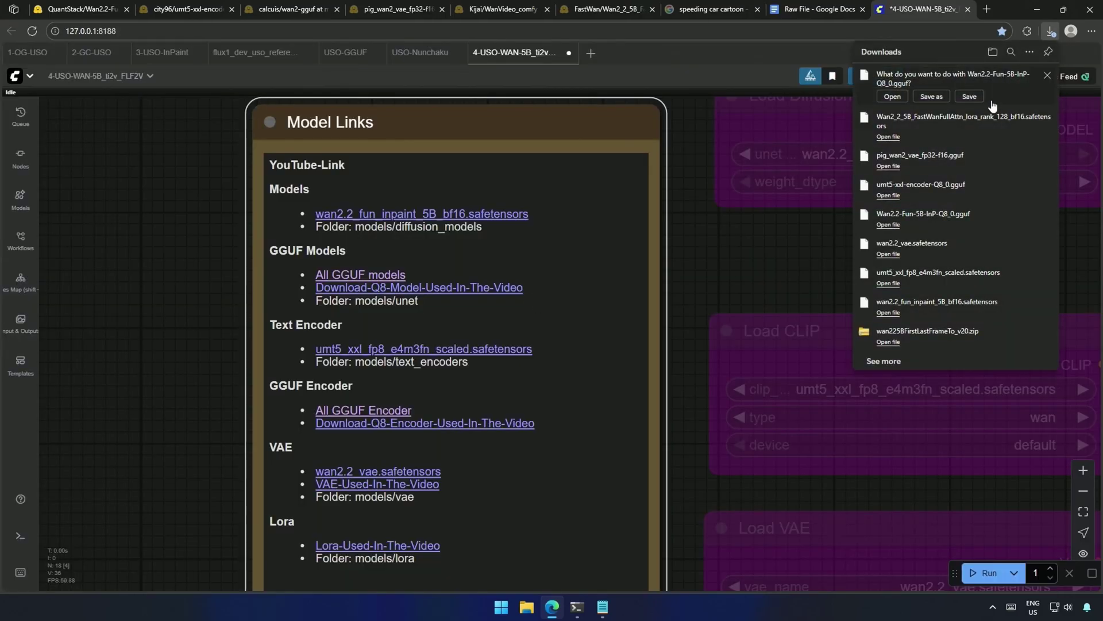
{"action": "left_click", "coordinate": [1047, 79]}
{"action": "scroll", "coordinate": [690, 207], "scroll_direction": "down", "scroll_amount": 2}
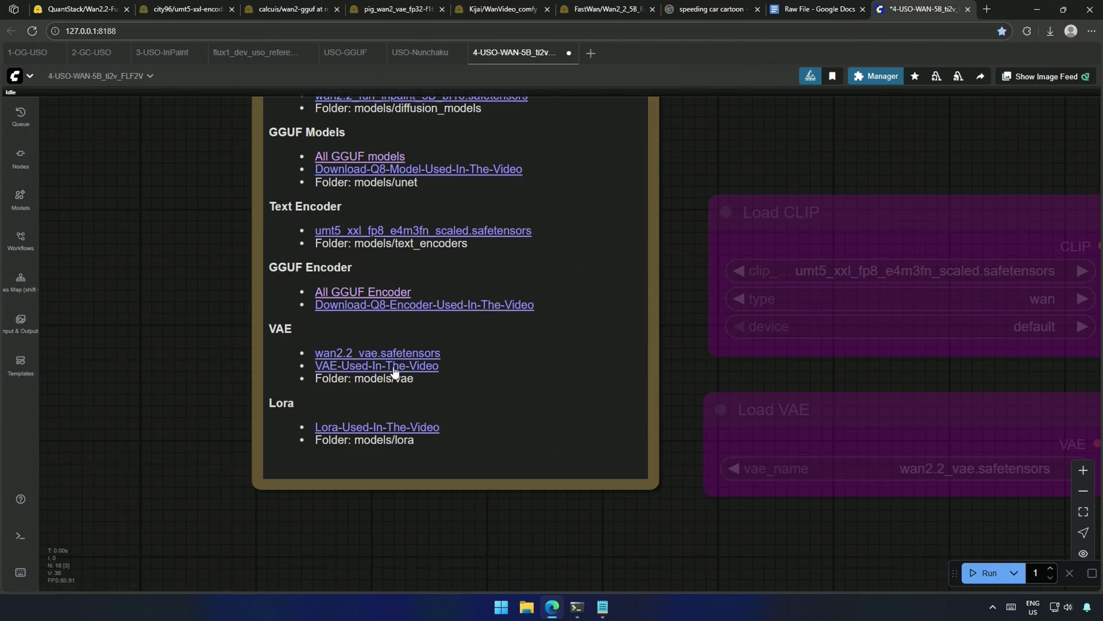
{"action": "scroll", "coordinate": [647, 245], "scroll_direction": "up", "scroll_amount": 2}
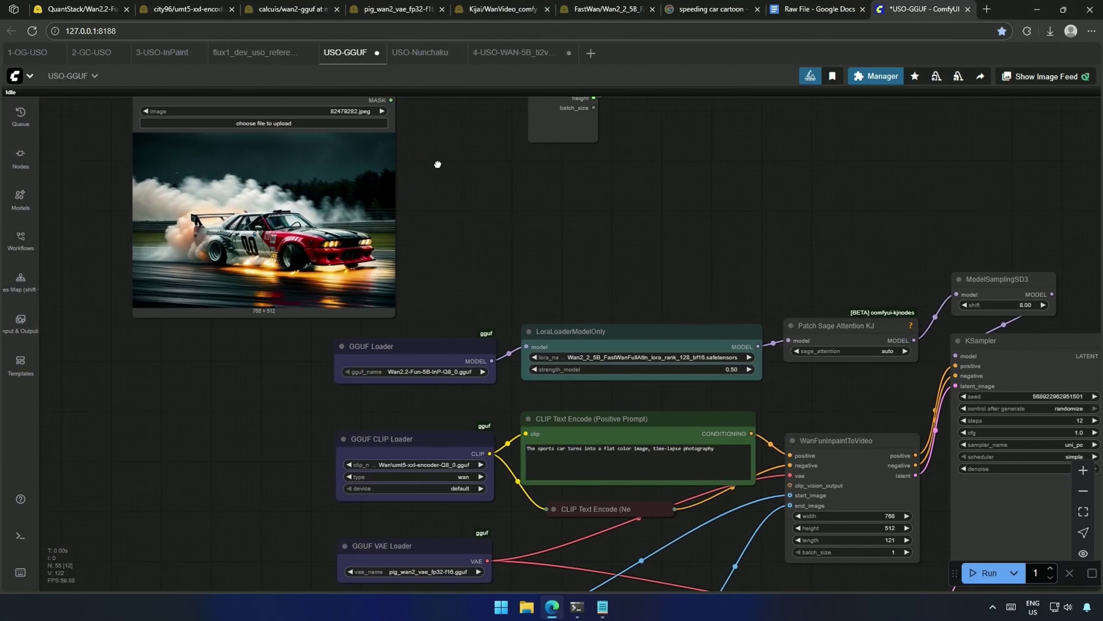
Step: In USO-GGUF, go full screen and connect the upper car Load Image and VAE Decode outputs to WanFunInpaintToVideo's start and end image inputs
{"action": "left_click_drag", "start_coordinate": [437, 164], "coordinate": [368, 176]}
{"action": "key", "text": "F11"}
{"action": "left_click_drag", "start_coordinate": [320, 70], "coordinate": [719, 476]}
{"action": "scroll", "coordinate": [573, 458], "scroll_direction": "down", "scroll_amount": 3}
{"action": "left_click_drag", "start_coordinate": [766, 255], "coordinate": [523, 307]}
{"action": "left_click_drag", "start_coordinate": [753, 112], "coordinate": [441, 524]}
{"action": "scroll", "coordinate": [740, 556], "scroll_direction": "down", "scroll_amount": 2}
{"action": "left_click_drag", "start_coordinate": [747, 564], "coordinate": [784, 457]}
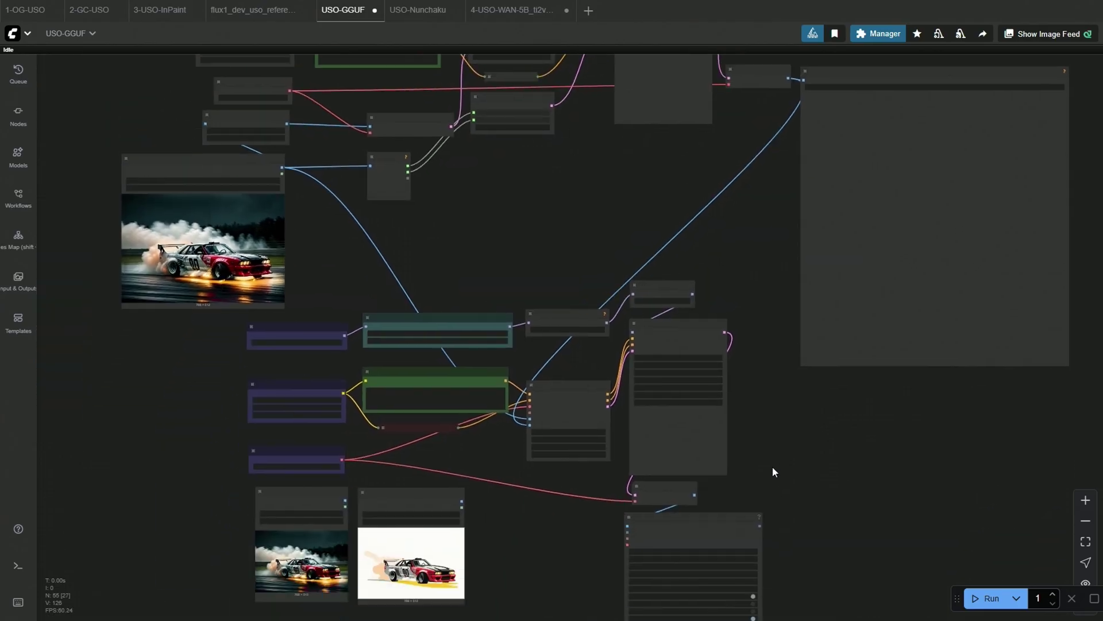
Step: Bypass the two Load Image nodes below the Wan video loaders, then deselect them
{"action": "left_click_drag", "start_coordinate": [308, 479], "coordinate": [411, 525]}
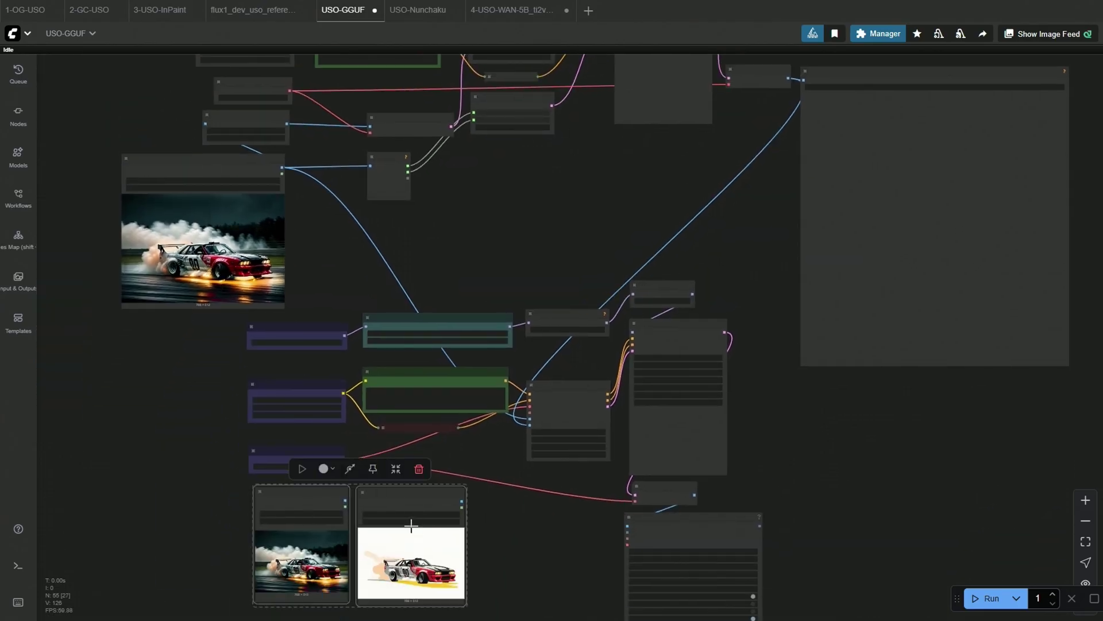
{"action": "left_click", "coordinate": [350, 469]}
{"action": "left_click", "coordinate": [541, 520]}
{"action": "scroll", "coordinate": [542, 515], "scroll_direction": "down", "scroll_amount": 1}
{"action": "left_click_drag", "start_coordinate": [752, 465], "coordinate": [750, 521]}
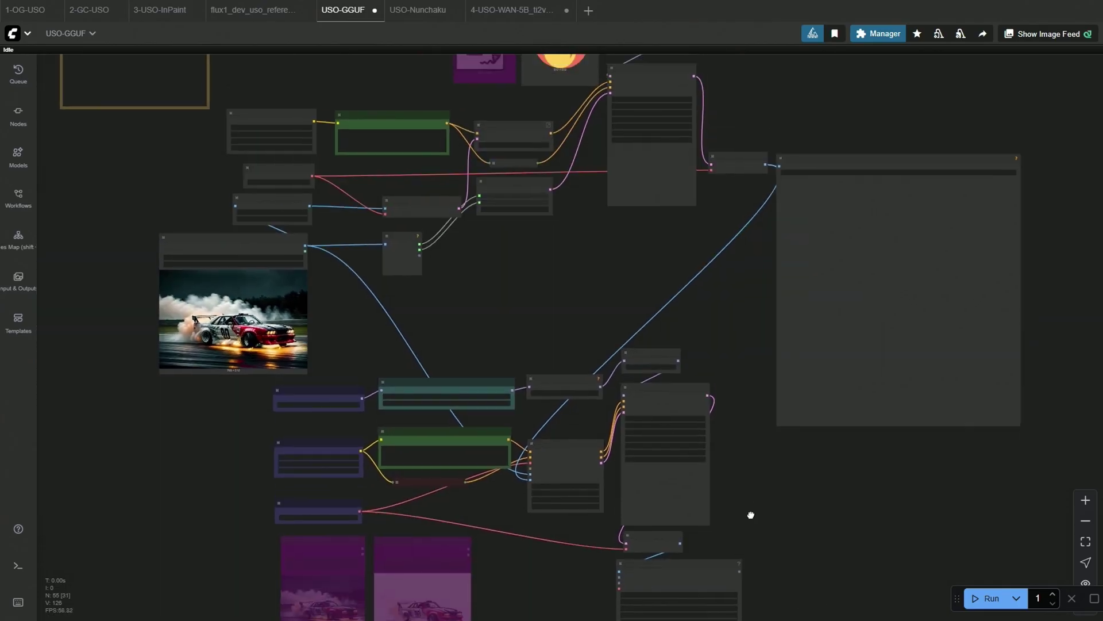